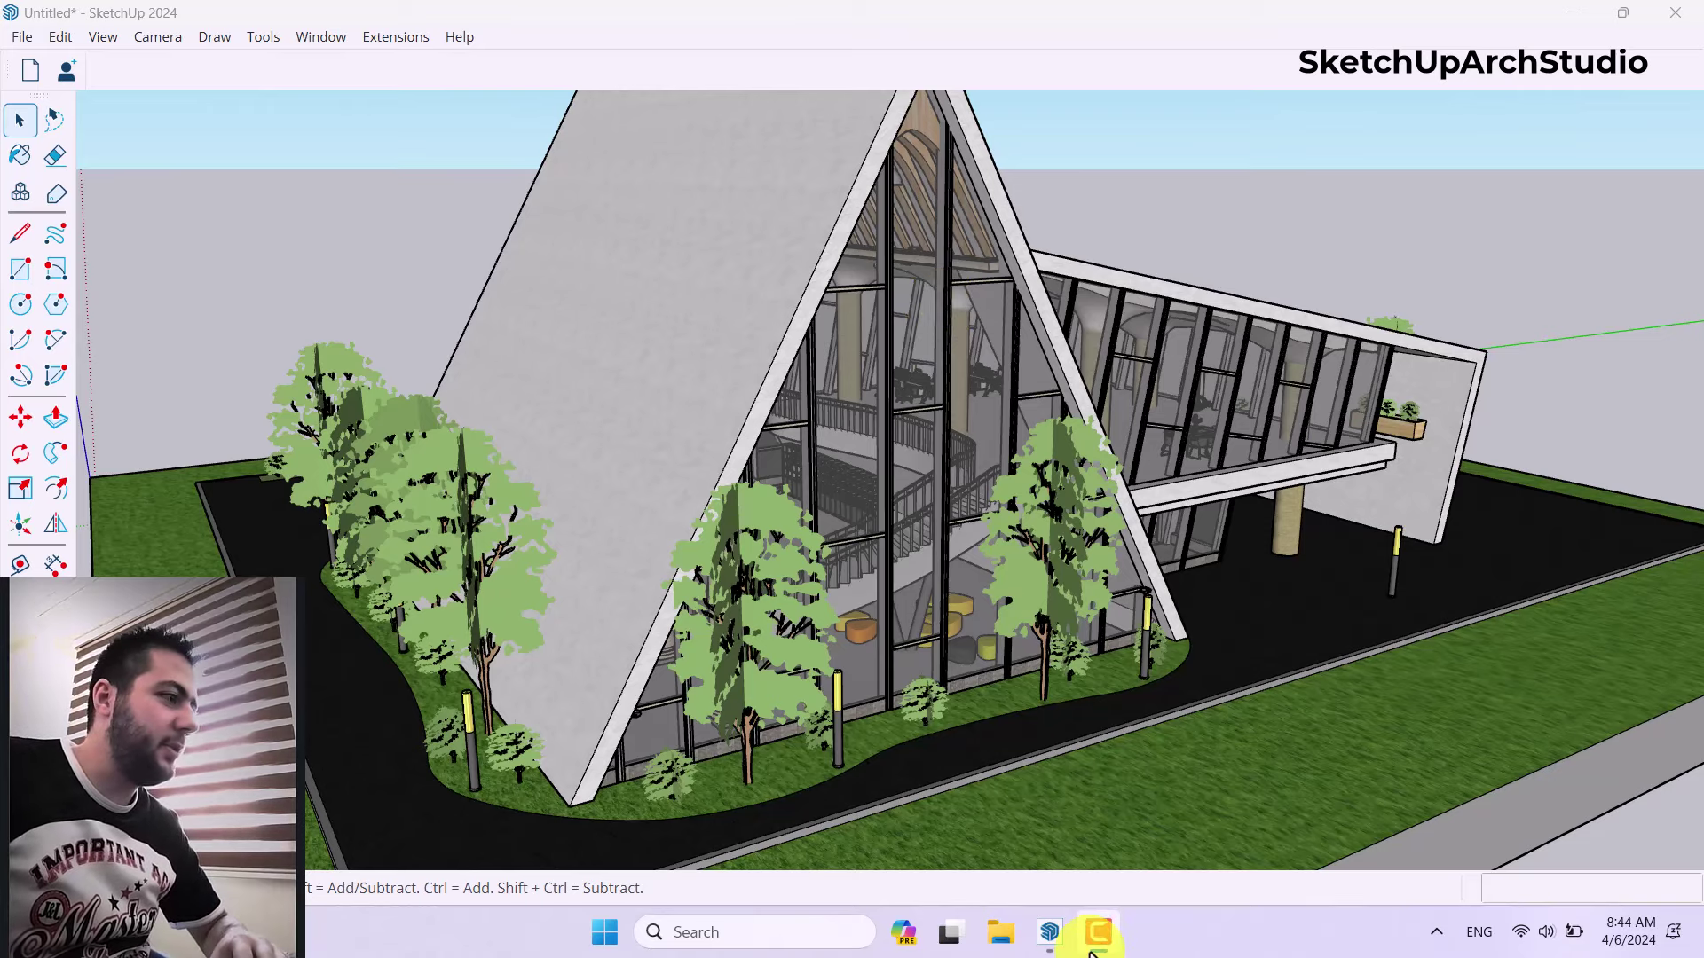
- Orbit and zoom around the A-frame house to inspect its glazing and roof
{"action": "middle_click_drag", "start_coordinate": [714, 621], "coordinate": [753, 460]}
{"action": "scroll", "coordinate": [855, 495], "scroll_direction": "up", "scroll_amount": 5}
{"action": "scroll", "coordinate": [852, 496], "scroll_direction": "down", "scroll_amount": 3}
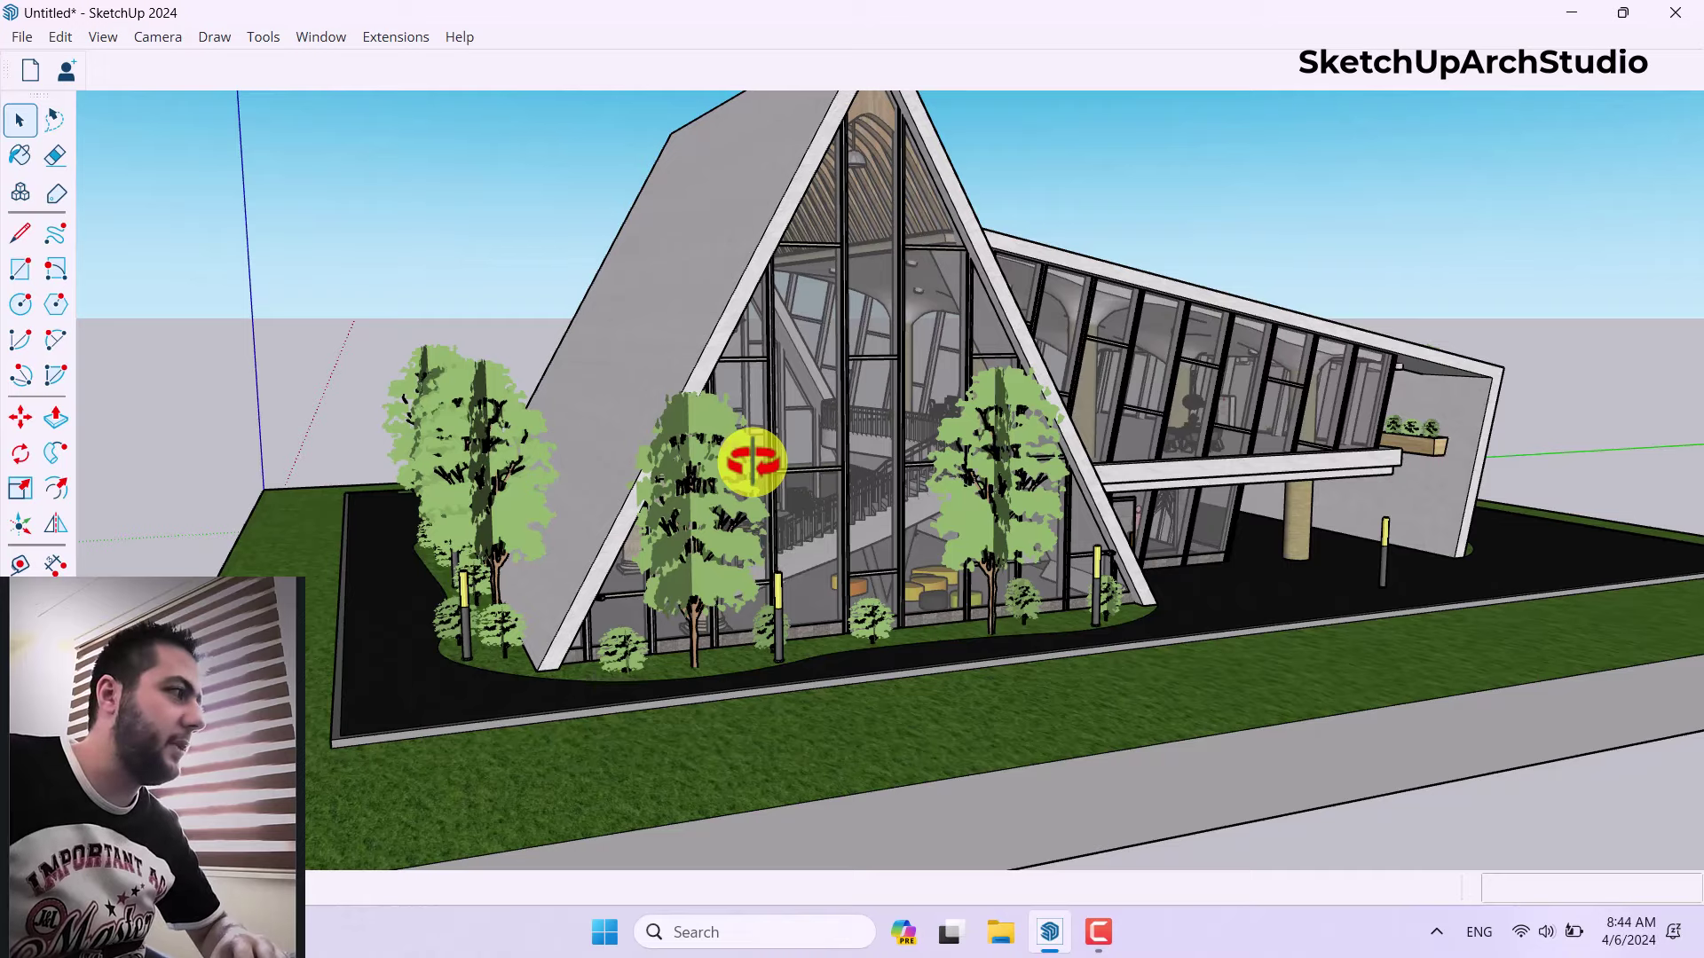
{"action": "scroll", "coordinate": [781, 426], "scroll_direction": "down", "scroll_amount": 3}
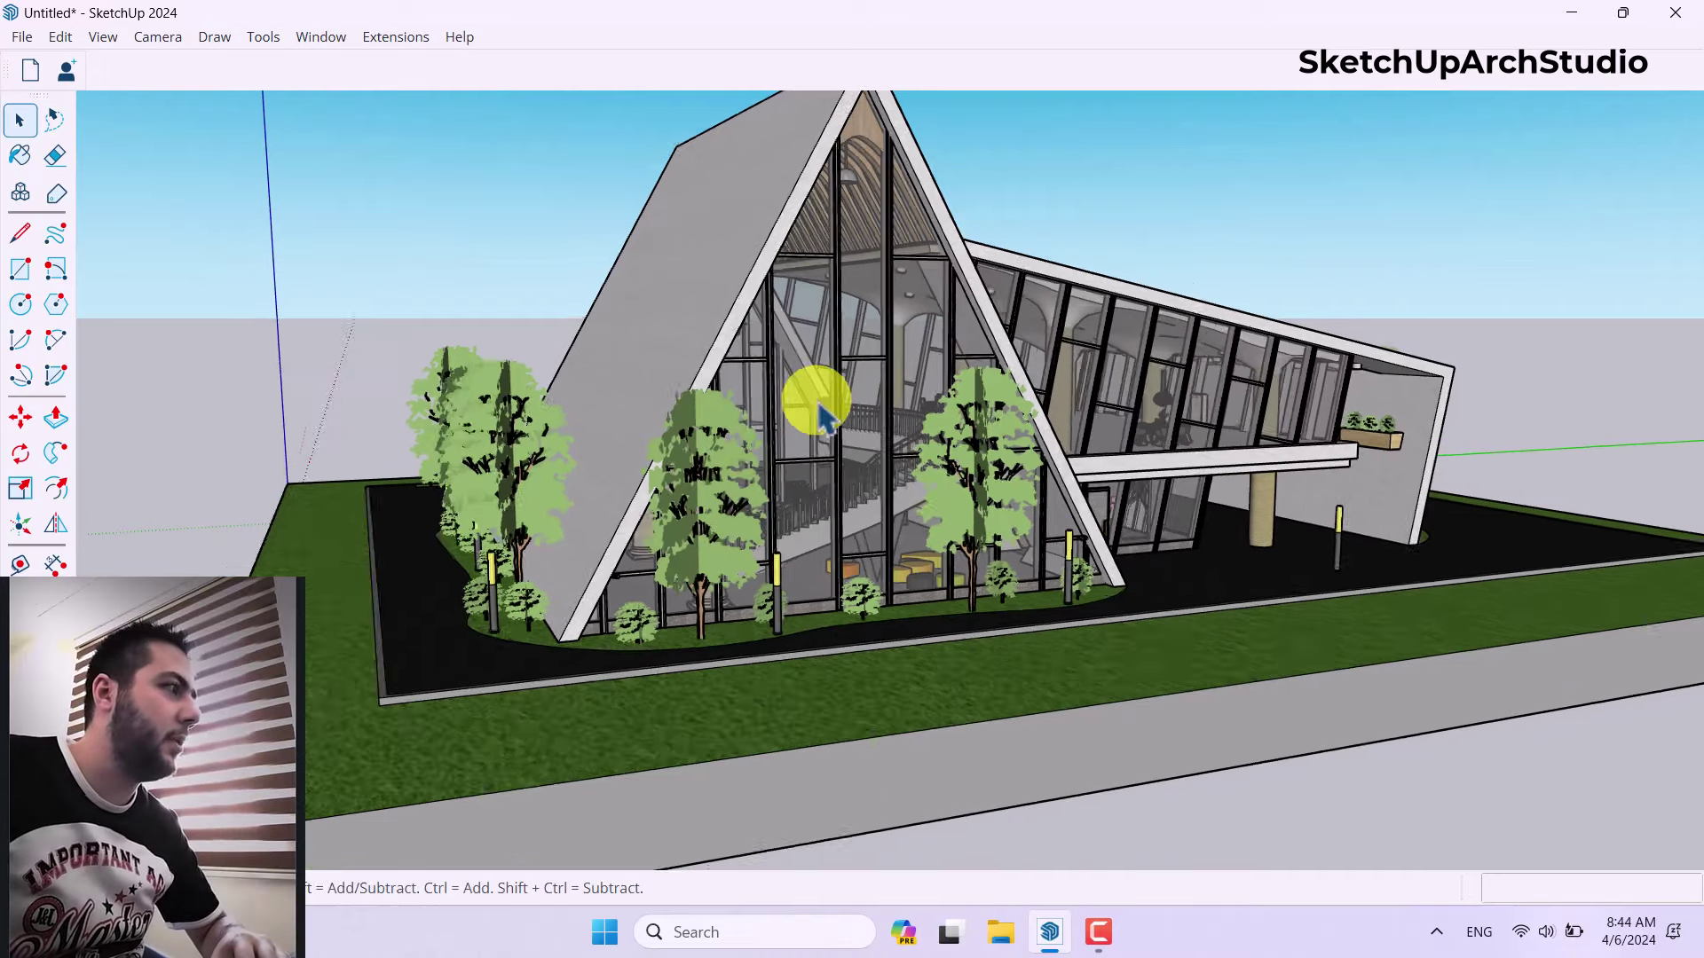
{"action": "middle_click_drag", "start_coordinate": [532, 399], "coordinate": [871, 524]}
{"action": "scroll", "coordinate": [843, 487], "scroll_direction": "up", "scroll_amount": 3}
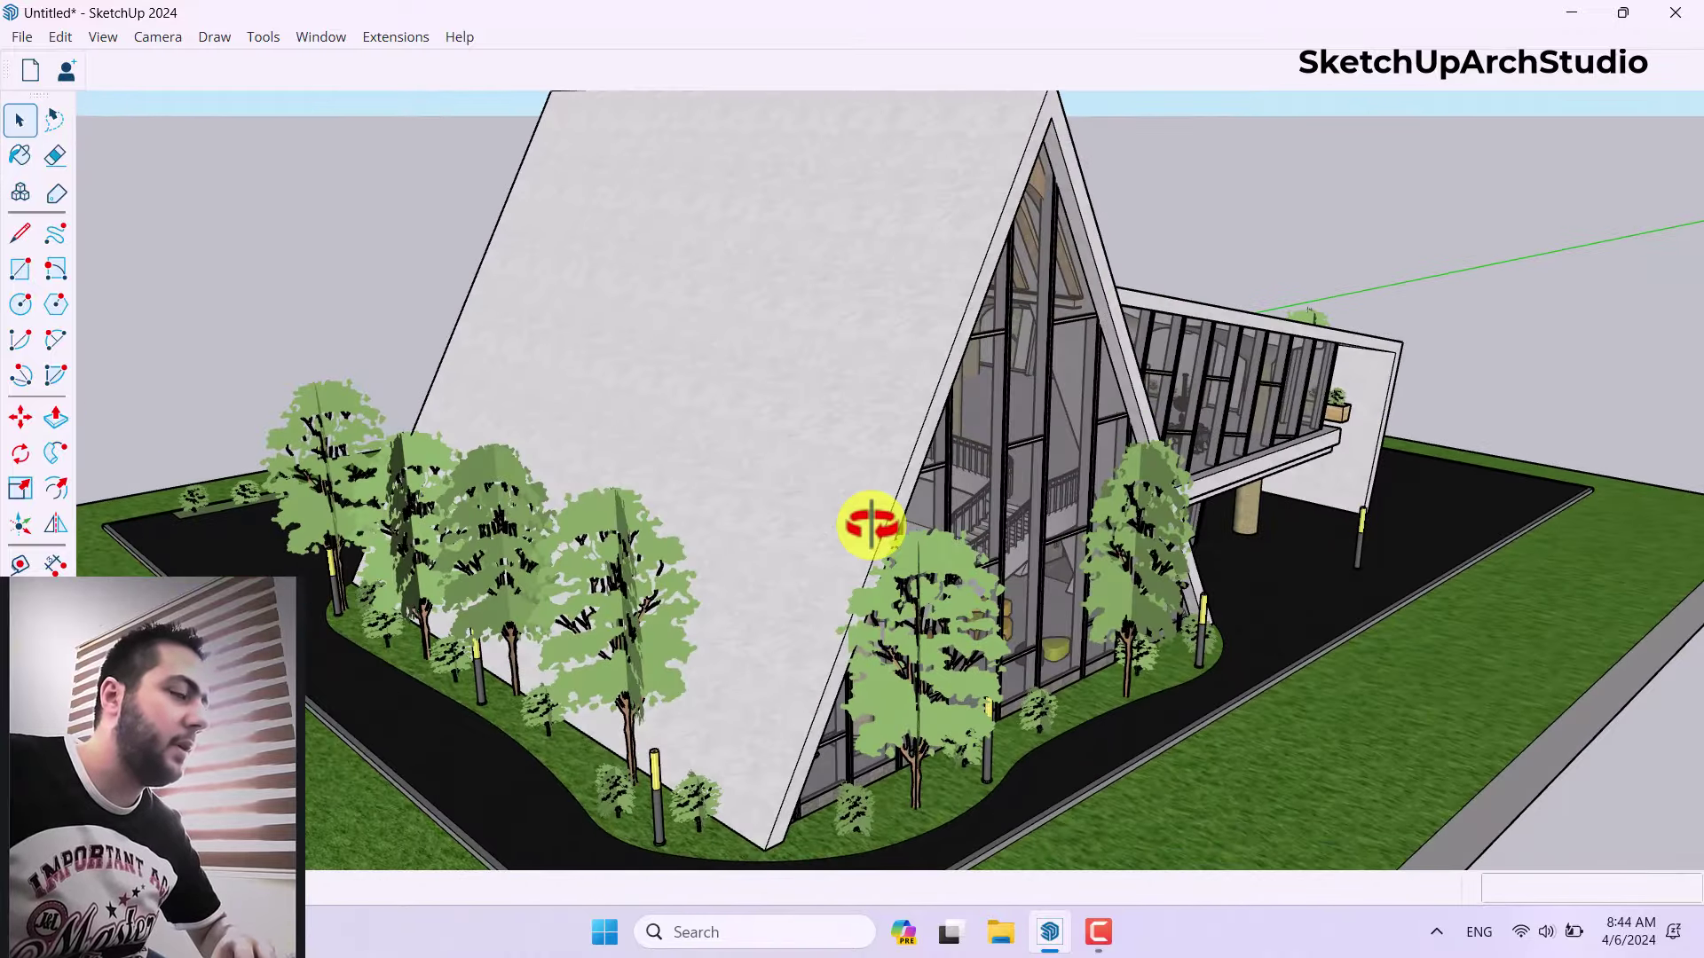
{"action": "scroll", "coordinate": [785, 475], "scroll_direction": "down", "scroll_amount": 4}
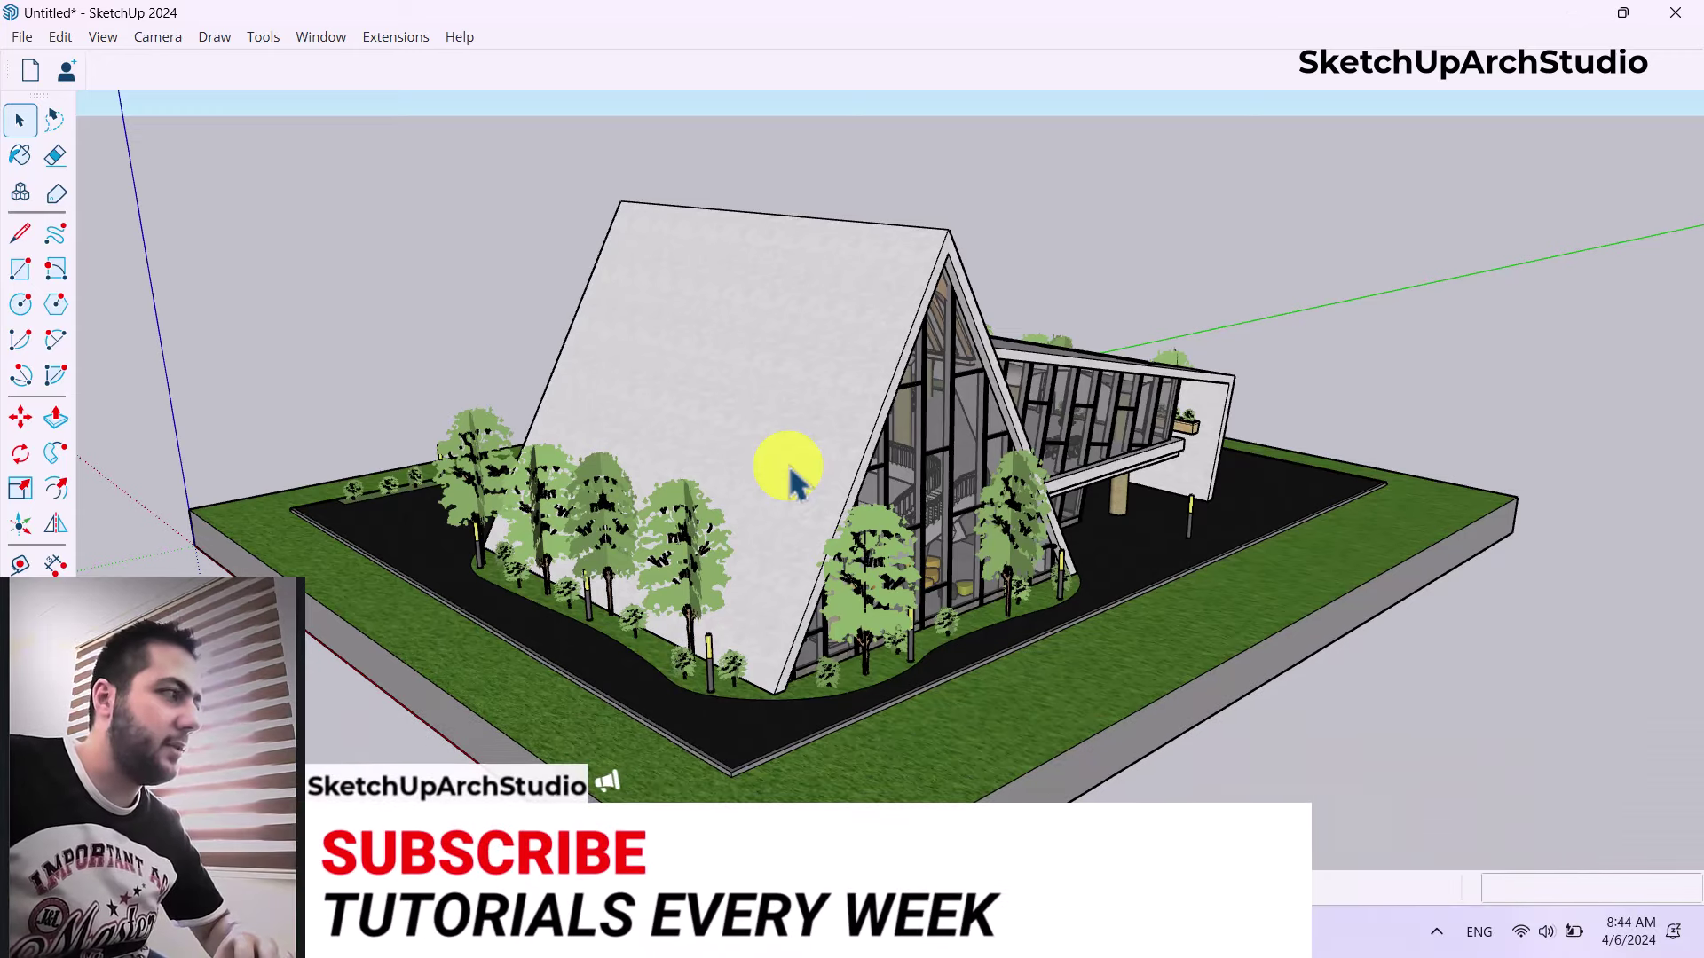
{"action": "middle_click_drag", "start_coordinate": [827, 466], "coordinate": [677, 460]}
{"action": "middle_click_drag", "start_coordinate": [888, 452], "coordinate": [796, 413]}
{"action": "scroll", "coordinate": [796, 415], "scroll_direction": "down", "scroll_amount": 10}
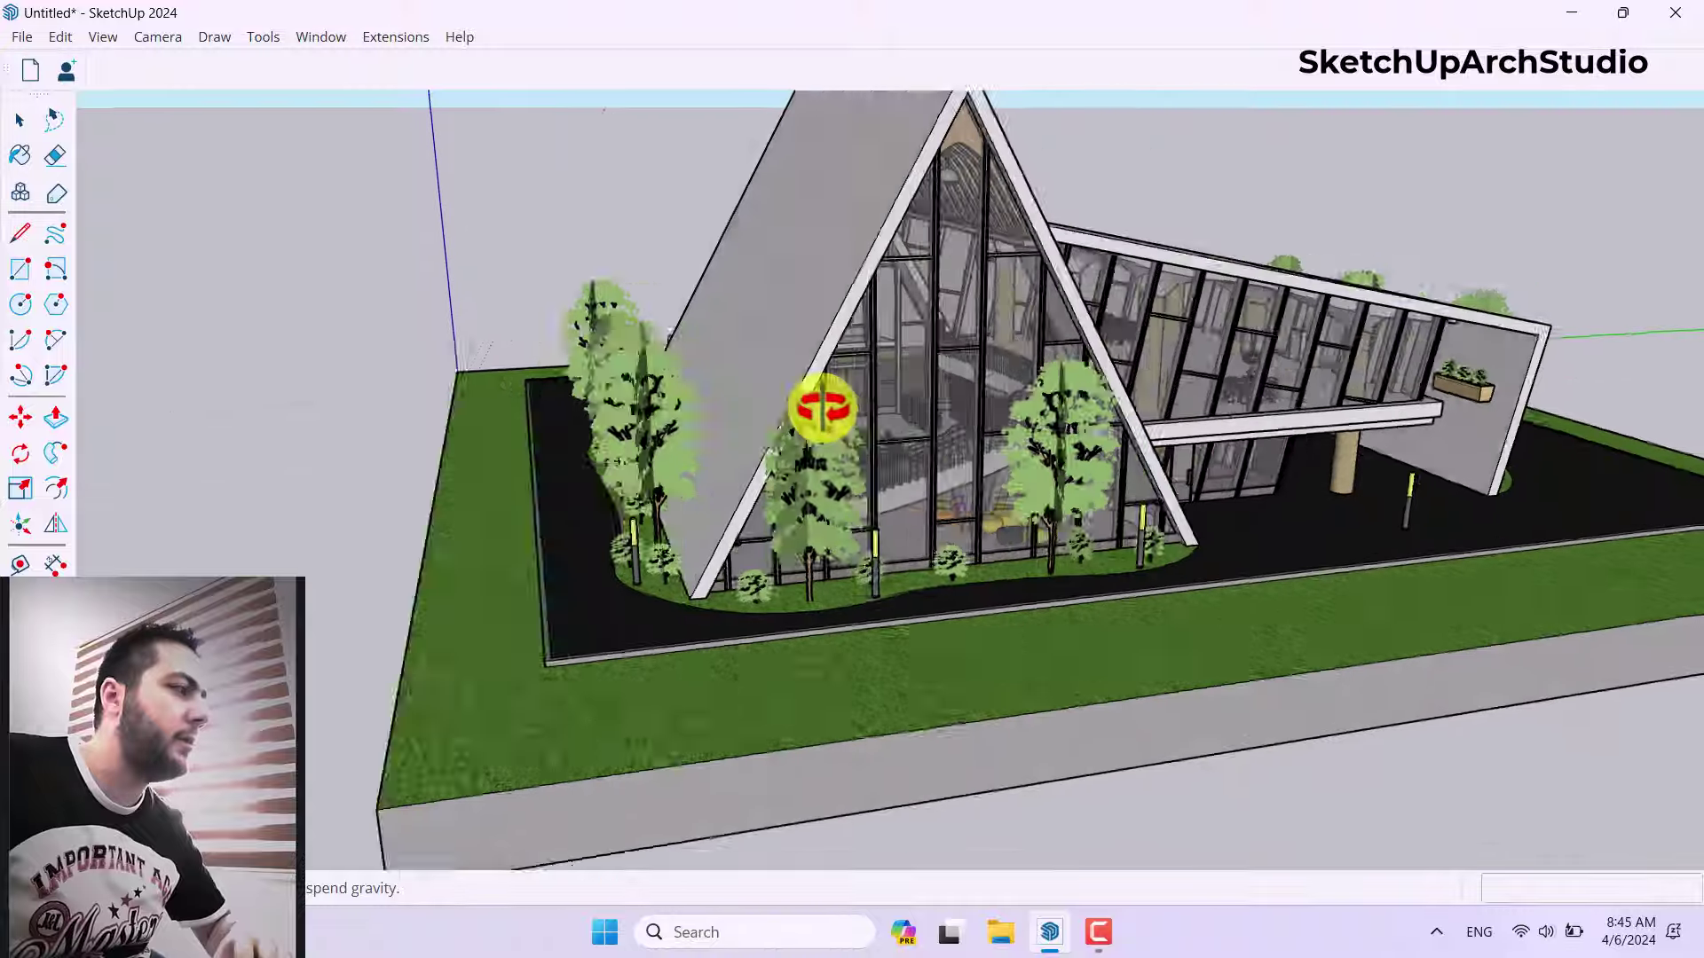
{"action": "scroll", "coordinate": [880, 401], "scroll_direction": "up", "scroll_amount": 6}
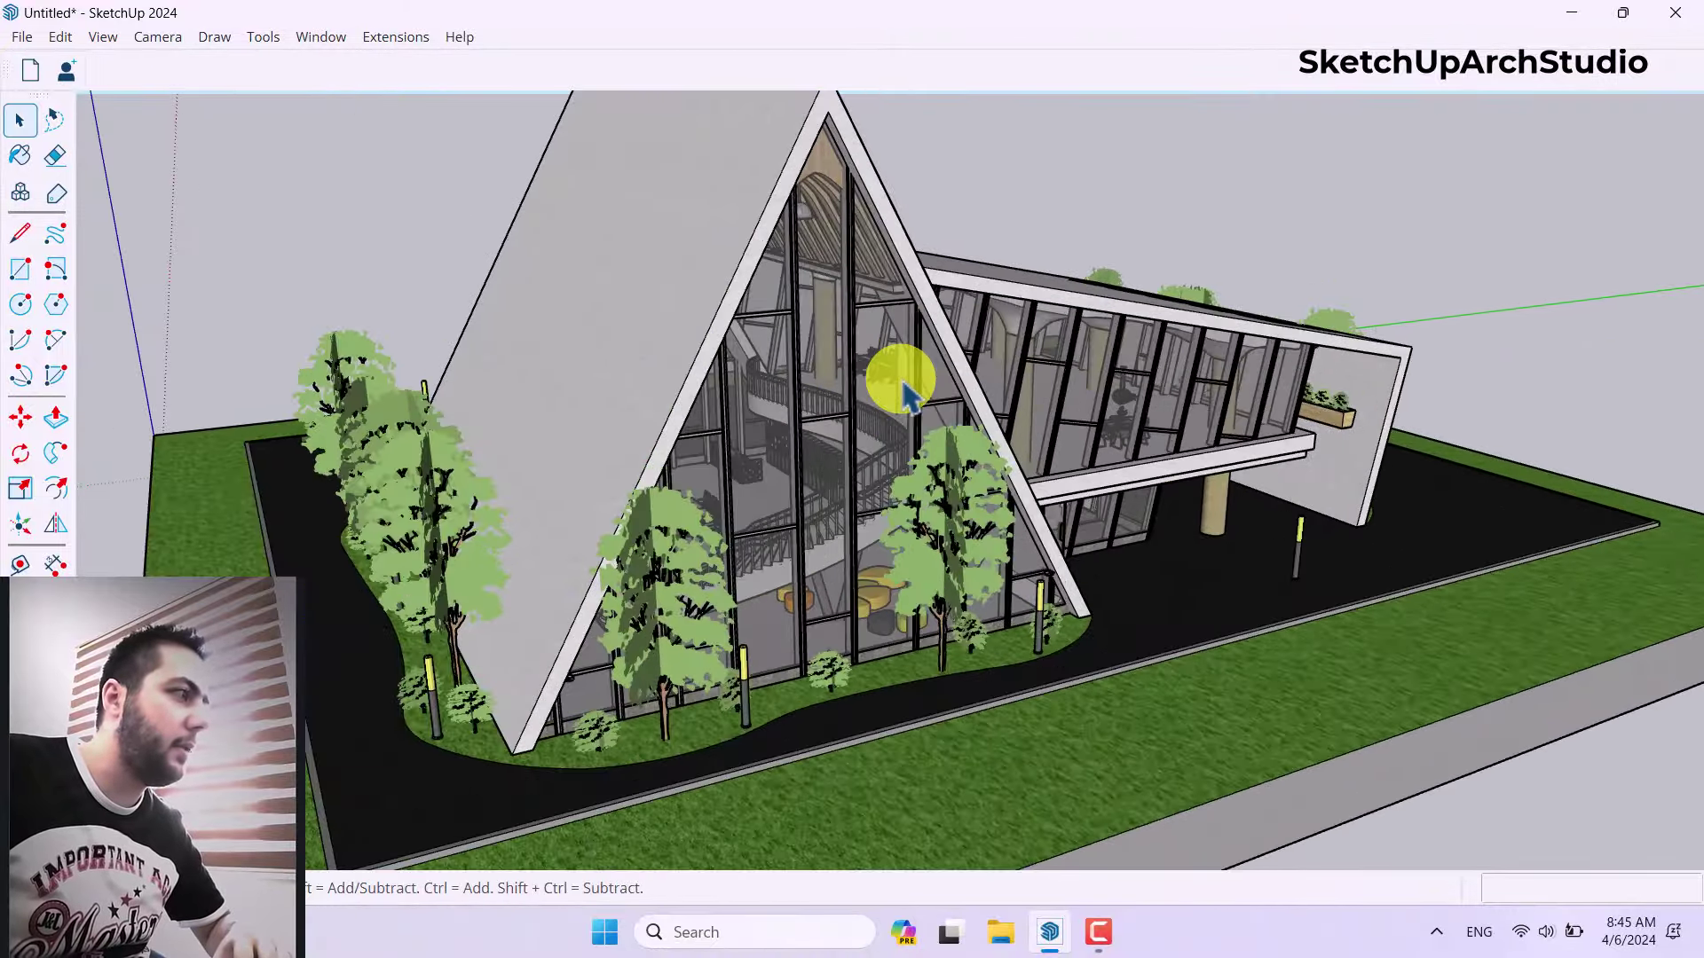
{"action": "middle_click_drag", "start_coordinate": [996, 426], "coordinate": [940, 677]}
{"action": "scroll", "coordinate": [970, 532], "scroll_direction": "down", "scroll_amount": 3}
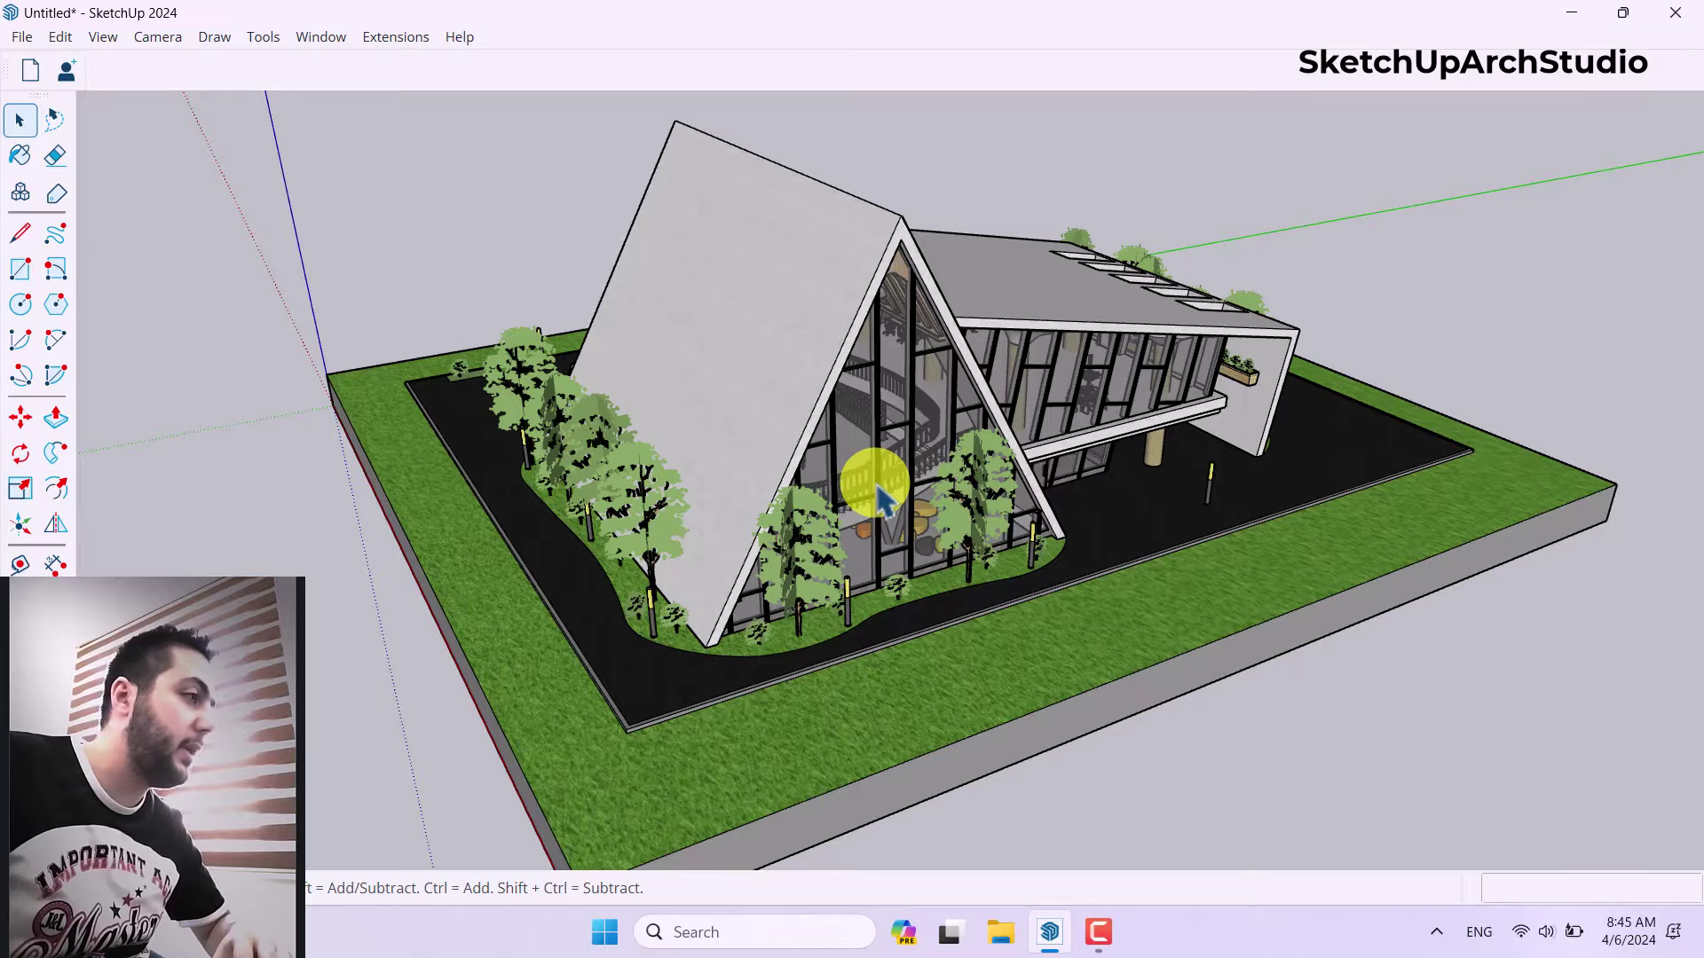
{"action": "scroll", "coordinate": [887, 426], "scroll_direction": "down", "scroll_amount": 2}
{"action": "scroll", "coordinate": [897, 390], "scroll_direction": "up", "scroll_amount": 5}
{"action": "middle_click_drag", "start_coordinate": [897, 403], "coordinate": [1201, 464]}
{"action": "scroll", "coordinate": [932, 434], "scroll_direction": "down", "scroll_amount": 8}
{"action": "scroll", "coordinate": [1084, 449], "scroll_direction": "up", "scroll_amount": 8}
{"action": "scroll", "coordinate": [1084, 452], "scroll_direction": "down", "scroll_amount": 8}
{"action": "middle_click_drag", "start_coordinate": [955, 334], "coordinate": [882, 334]}
{"action": "scroll", "coordinate": [683, 264], "scroll_direction": "up", "scroll_amount": 5}
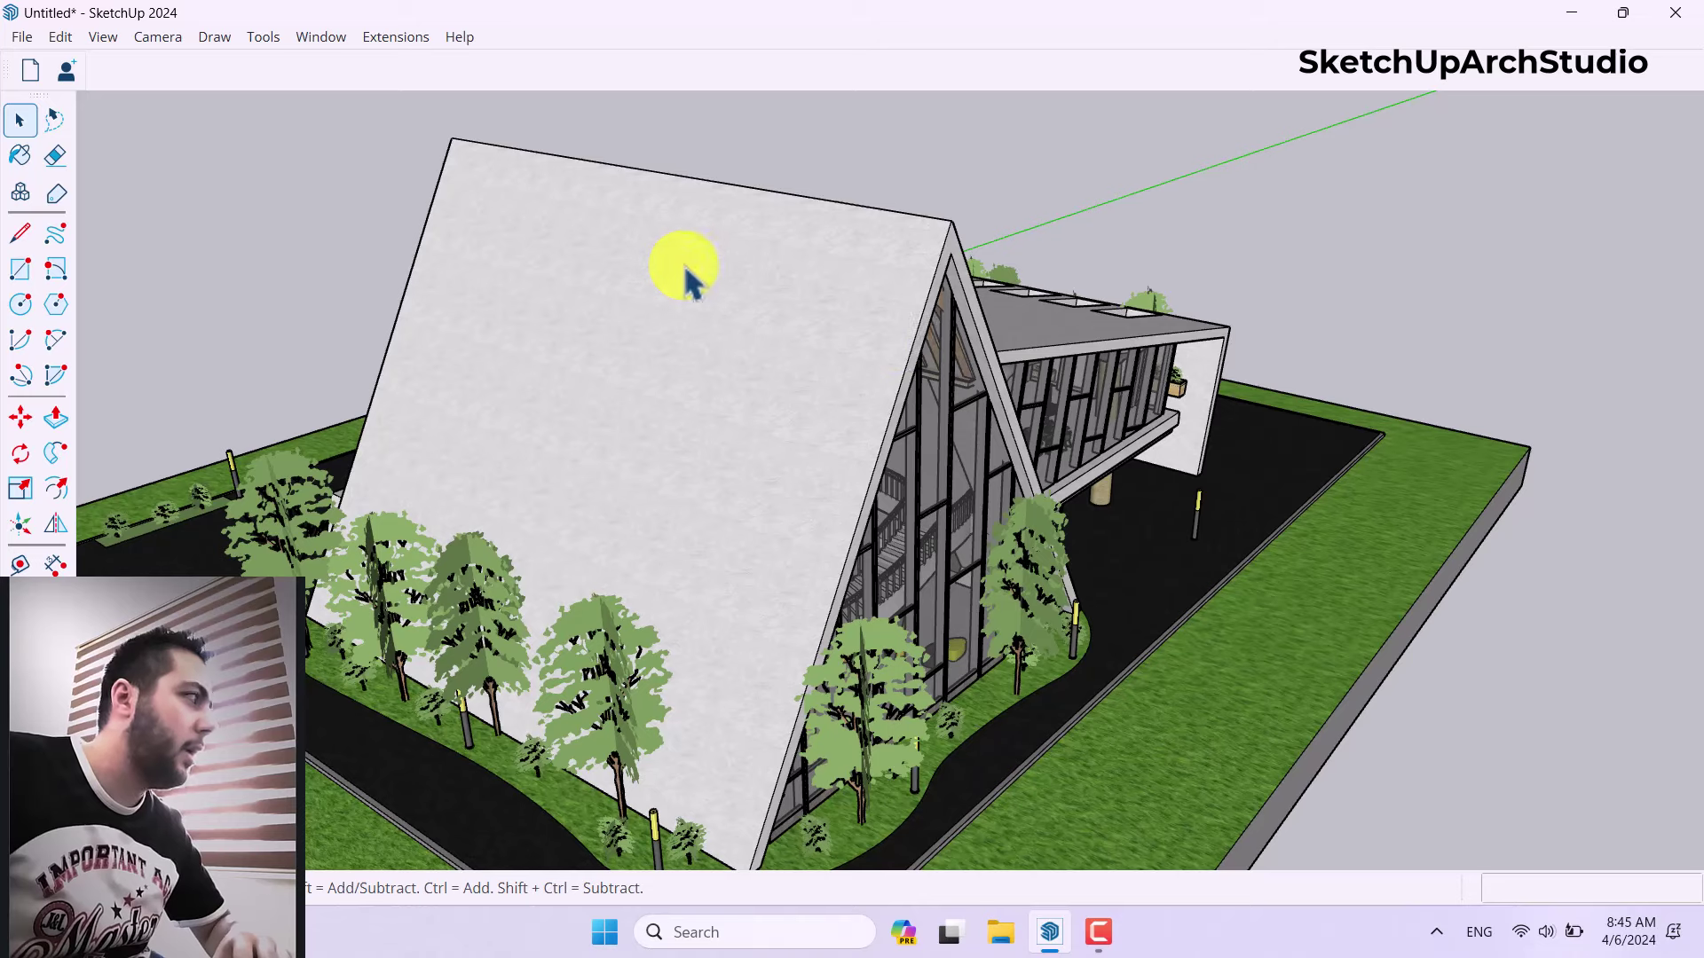
- Look through the Model Info Classifications, Dimensions and File pages, then close it
{"action": "left_click", "coordinate": [330, 39]}
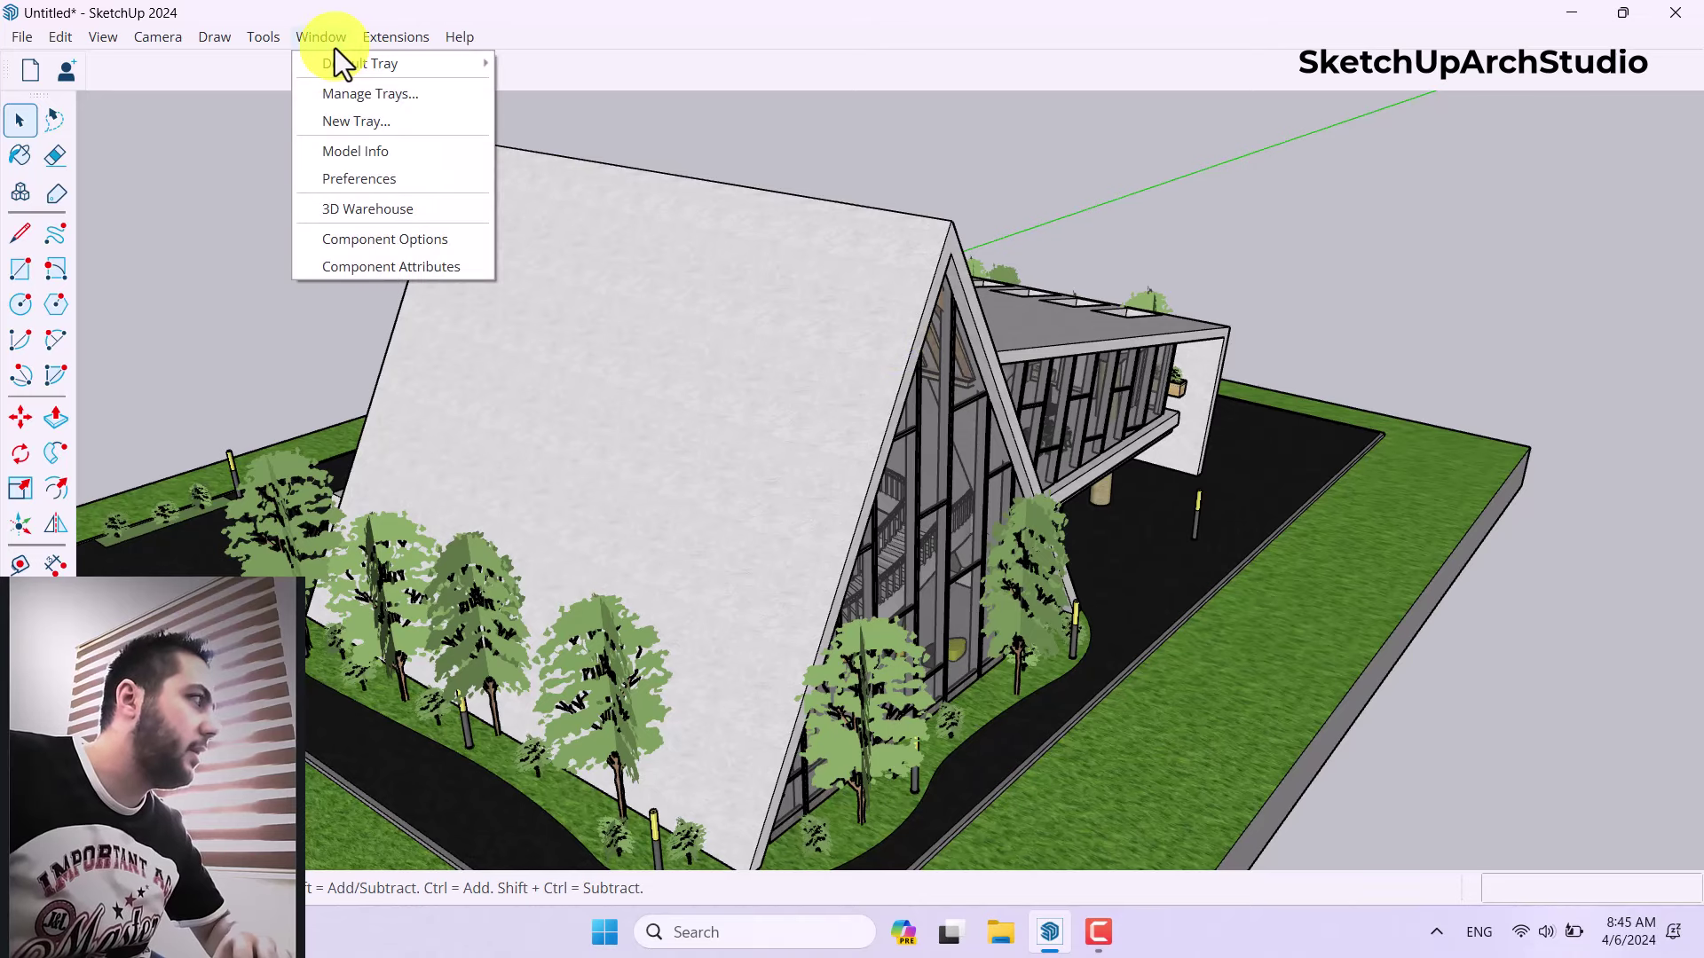
{"action": "left_click", "coordinate": [364, 150]}
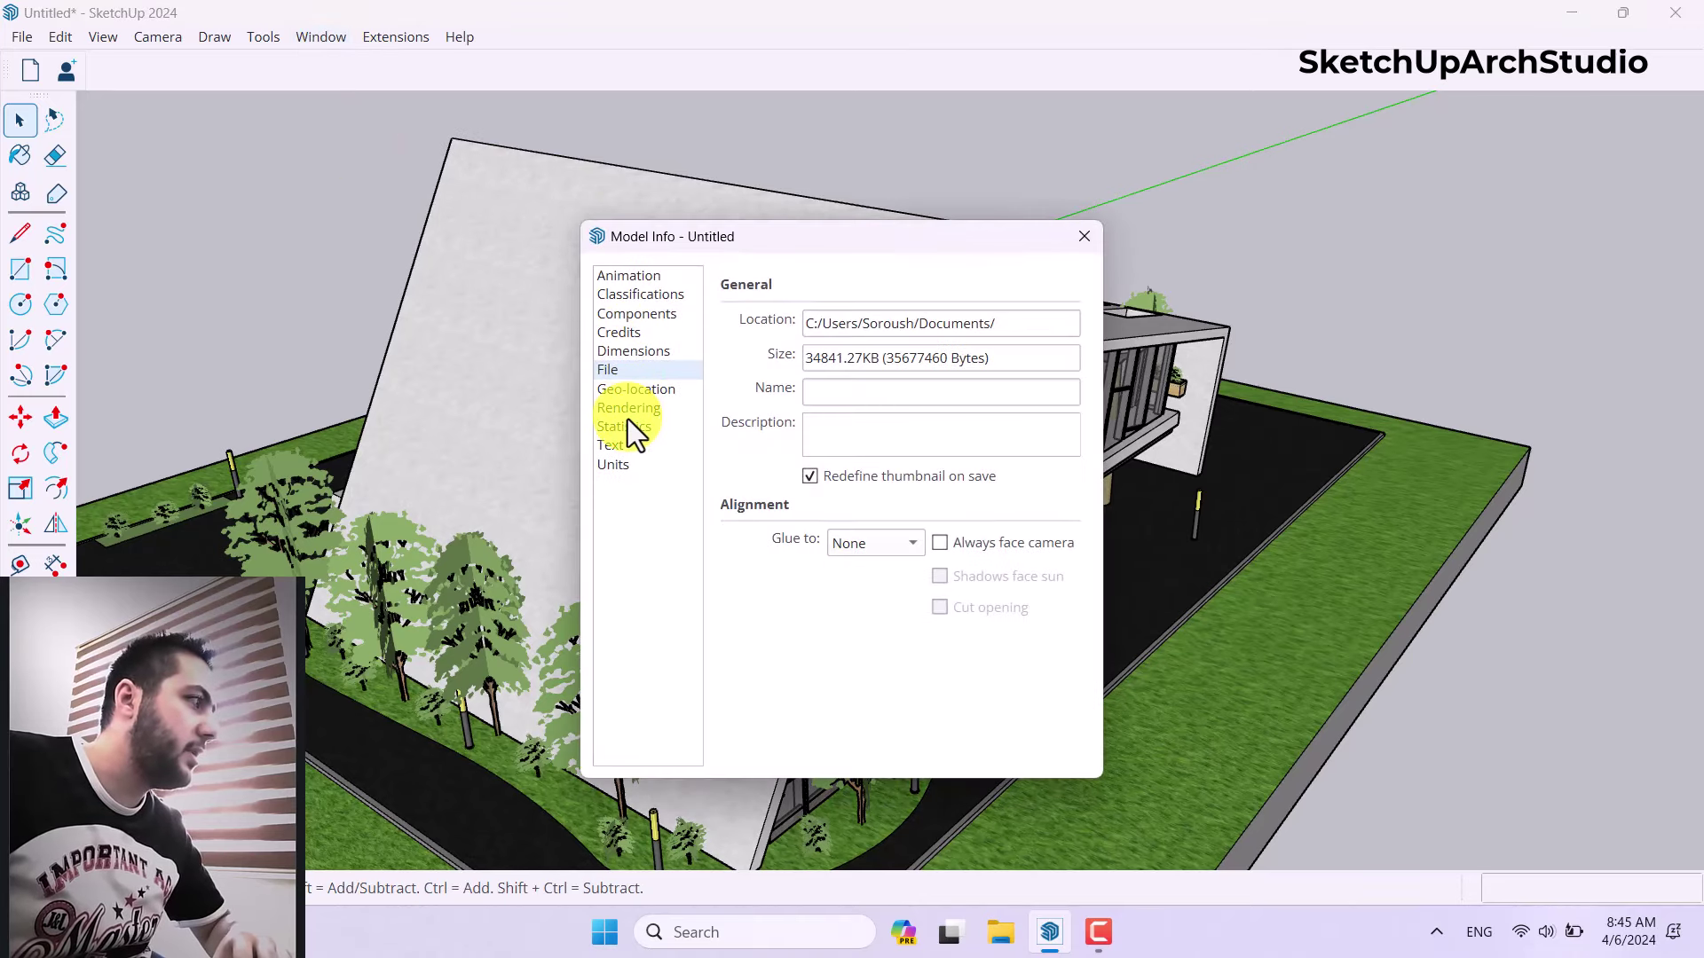
{"action": "left_click", "coordinate": [641, 297]}
{"action": "left_click", "coordinate": [646, 352]}
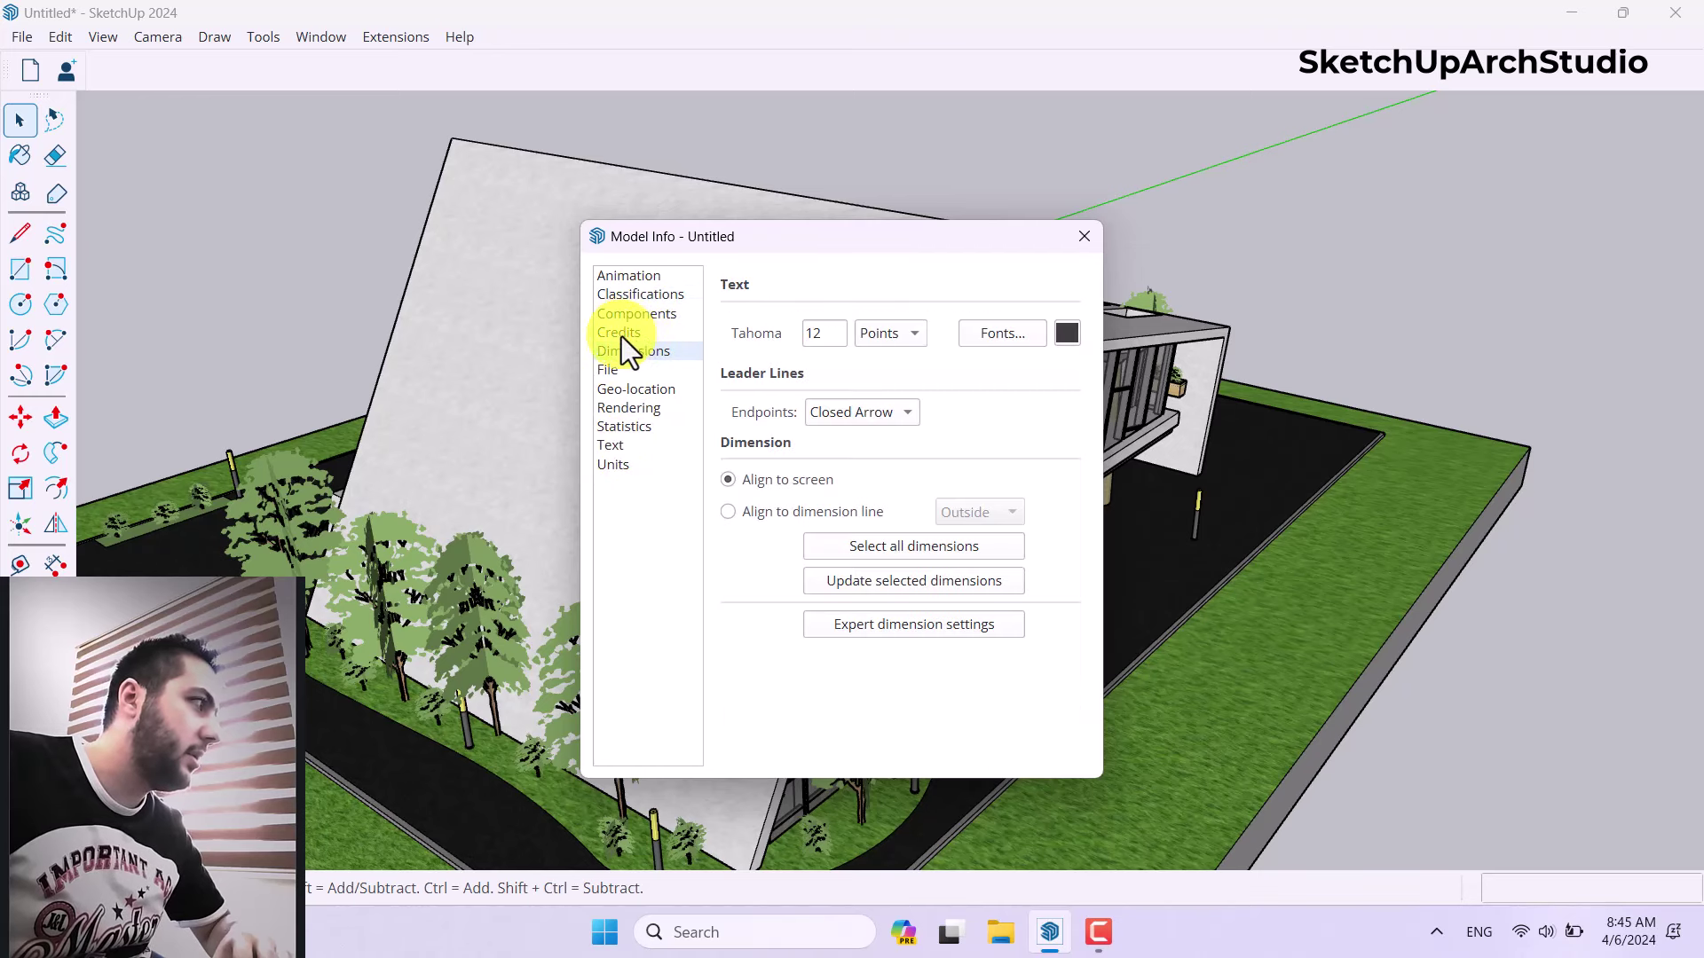
{"action": "left_click", "coordinate": [619, 371]}
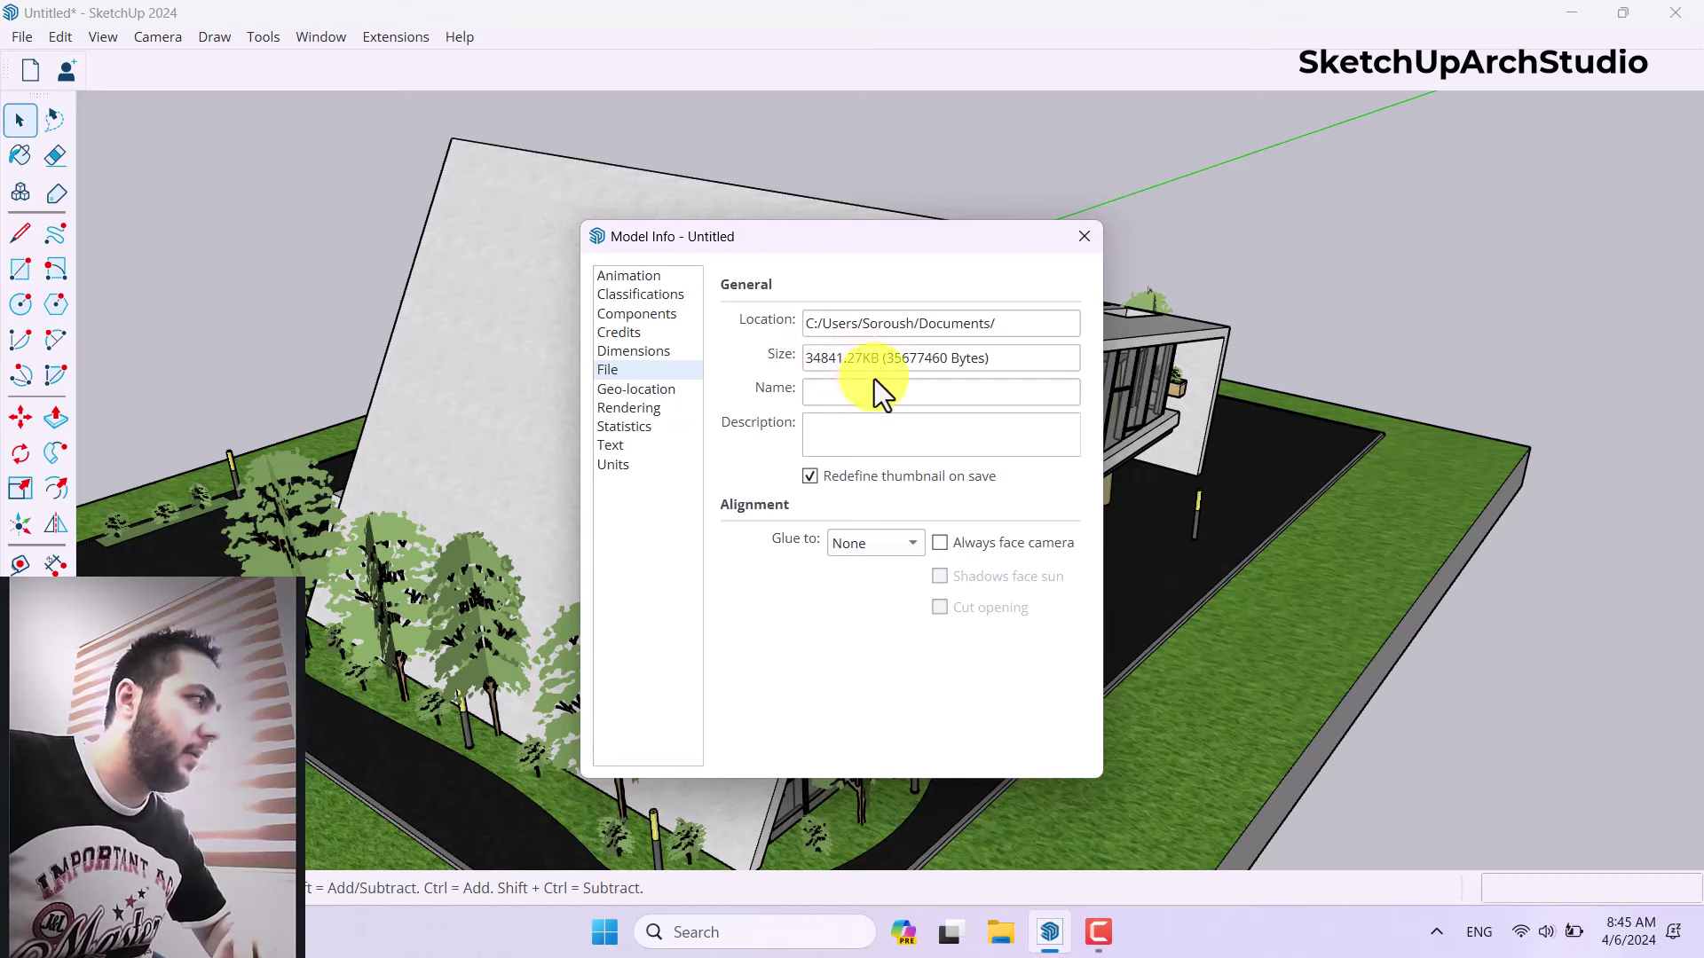
{"action": "left_click", "coordinate": [1080, 248]}
- Open the Graphics preferences and try the classic engine before returning to the new one
{"action": "left_click", "coordinate": [318, 45]}
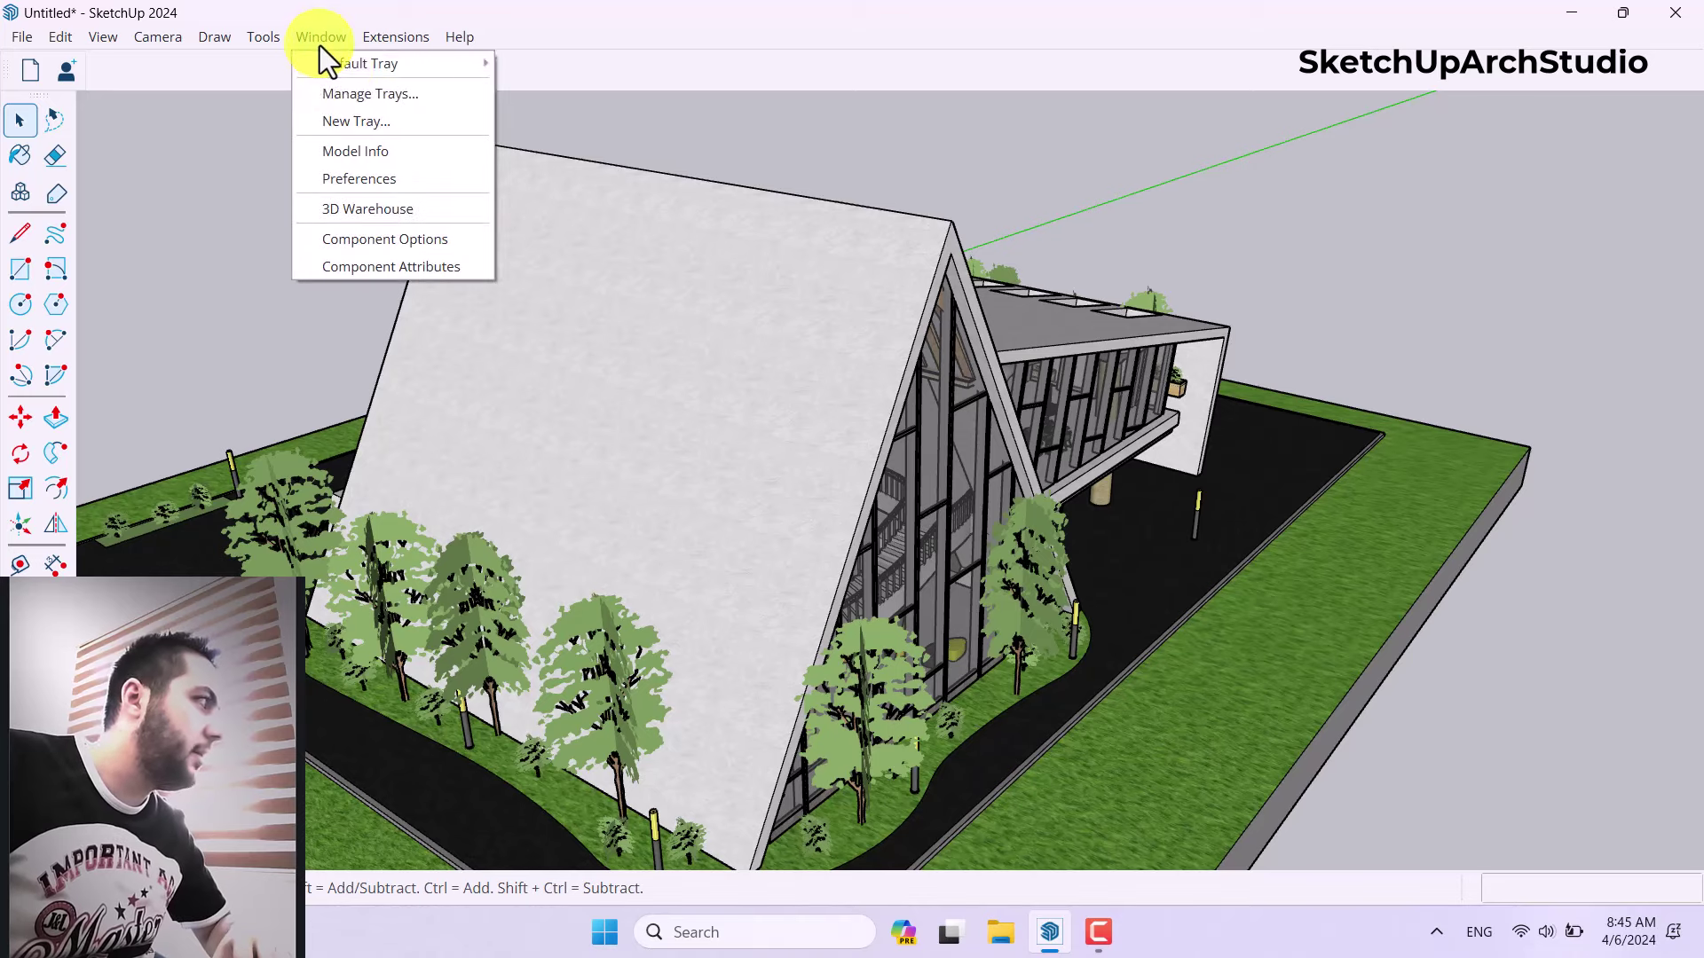
{"action": "left_click", "coordinate": [365, 176]}
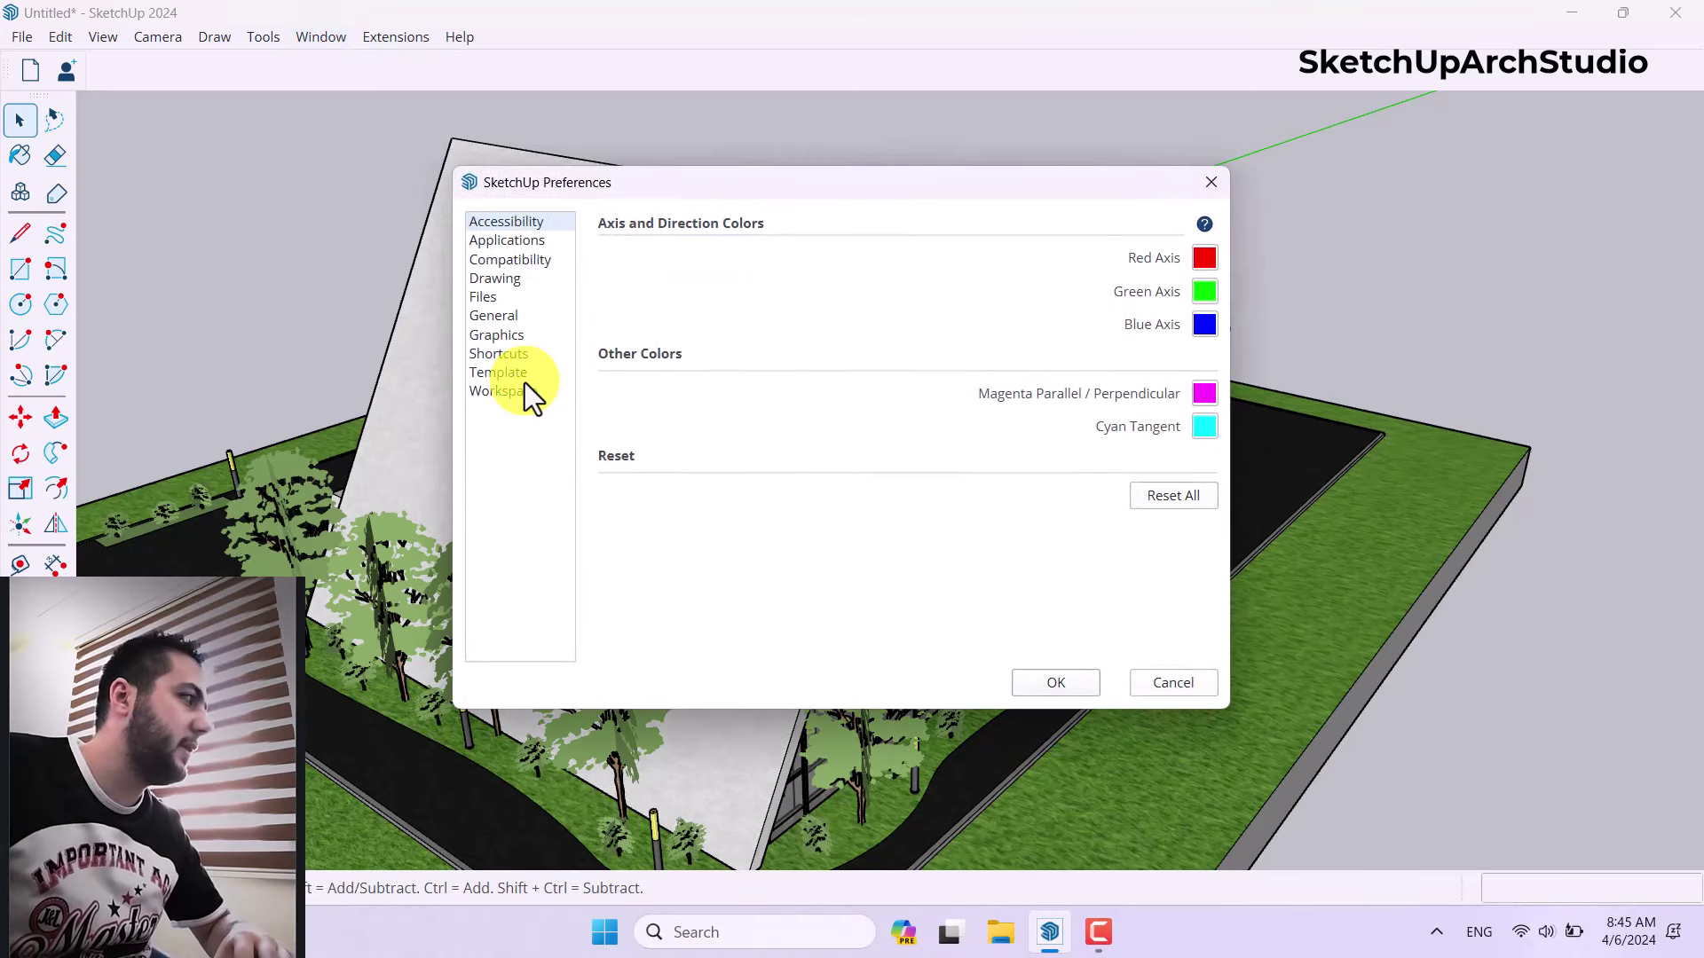
{"action": "left_click", "coordinate": [498, 337]}
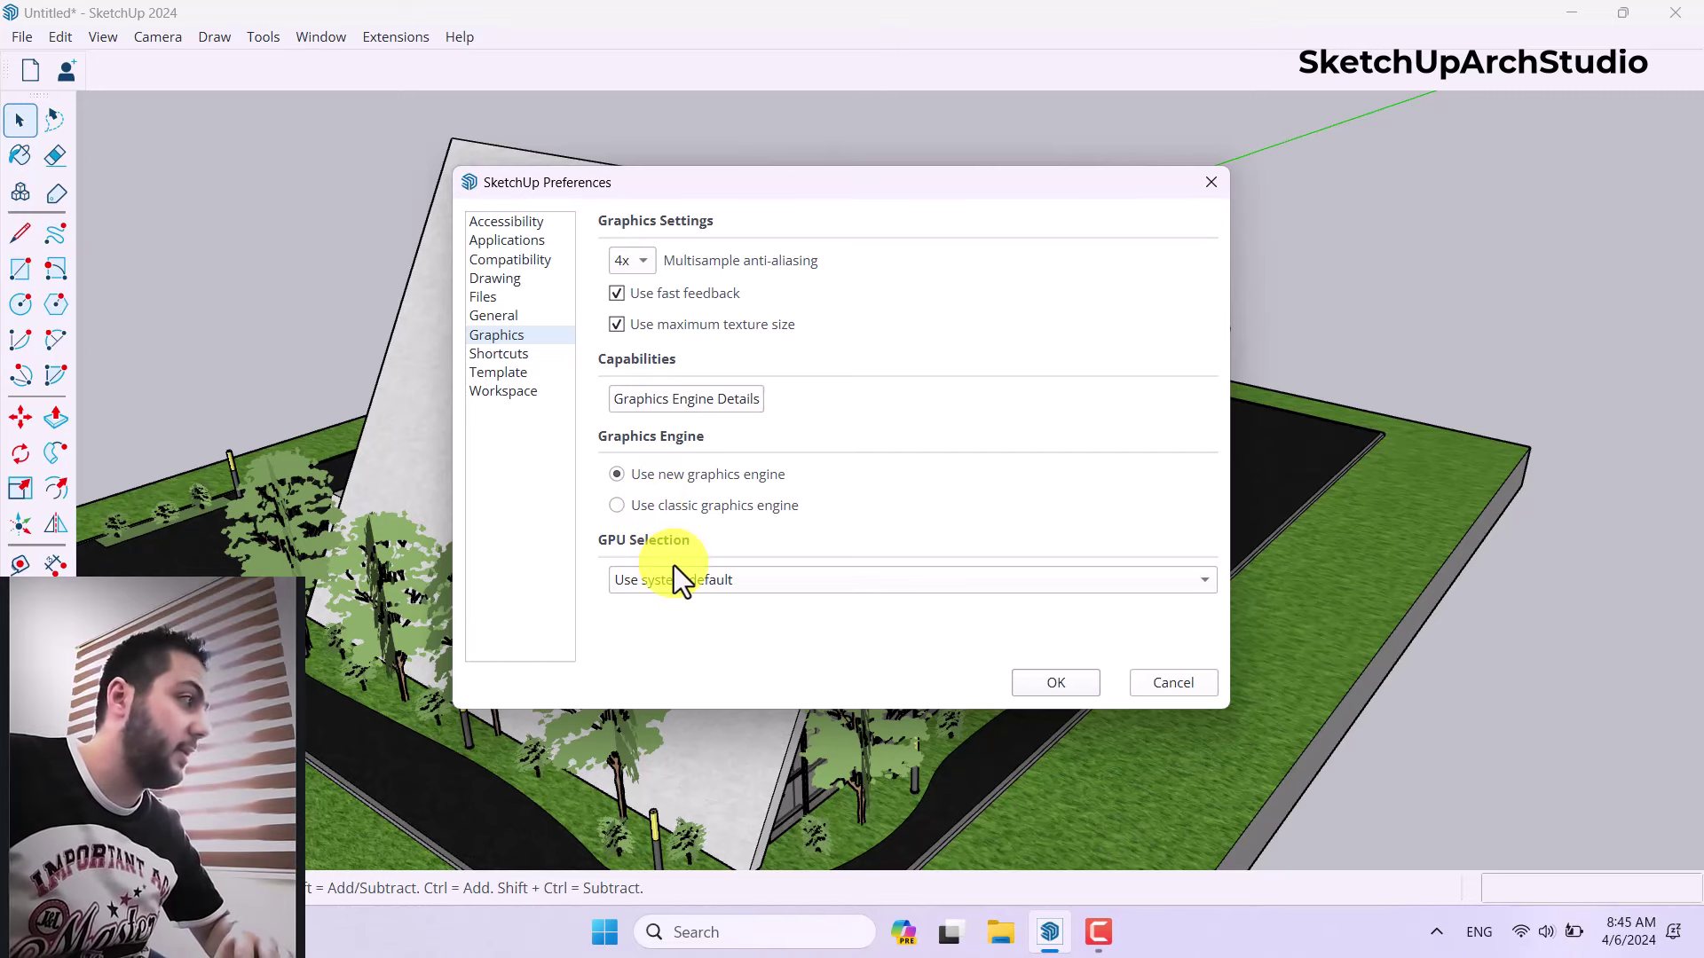
{"action": "left_click", "coordinate": [617, 506]}
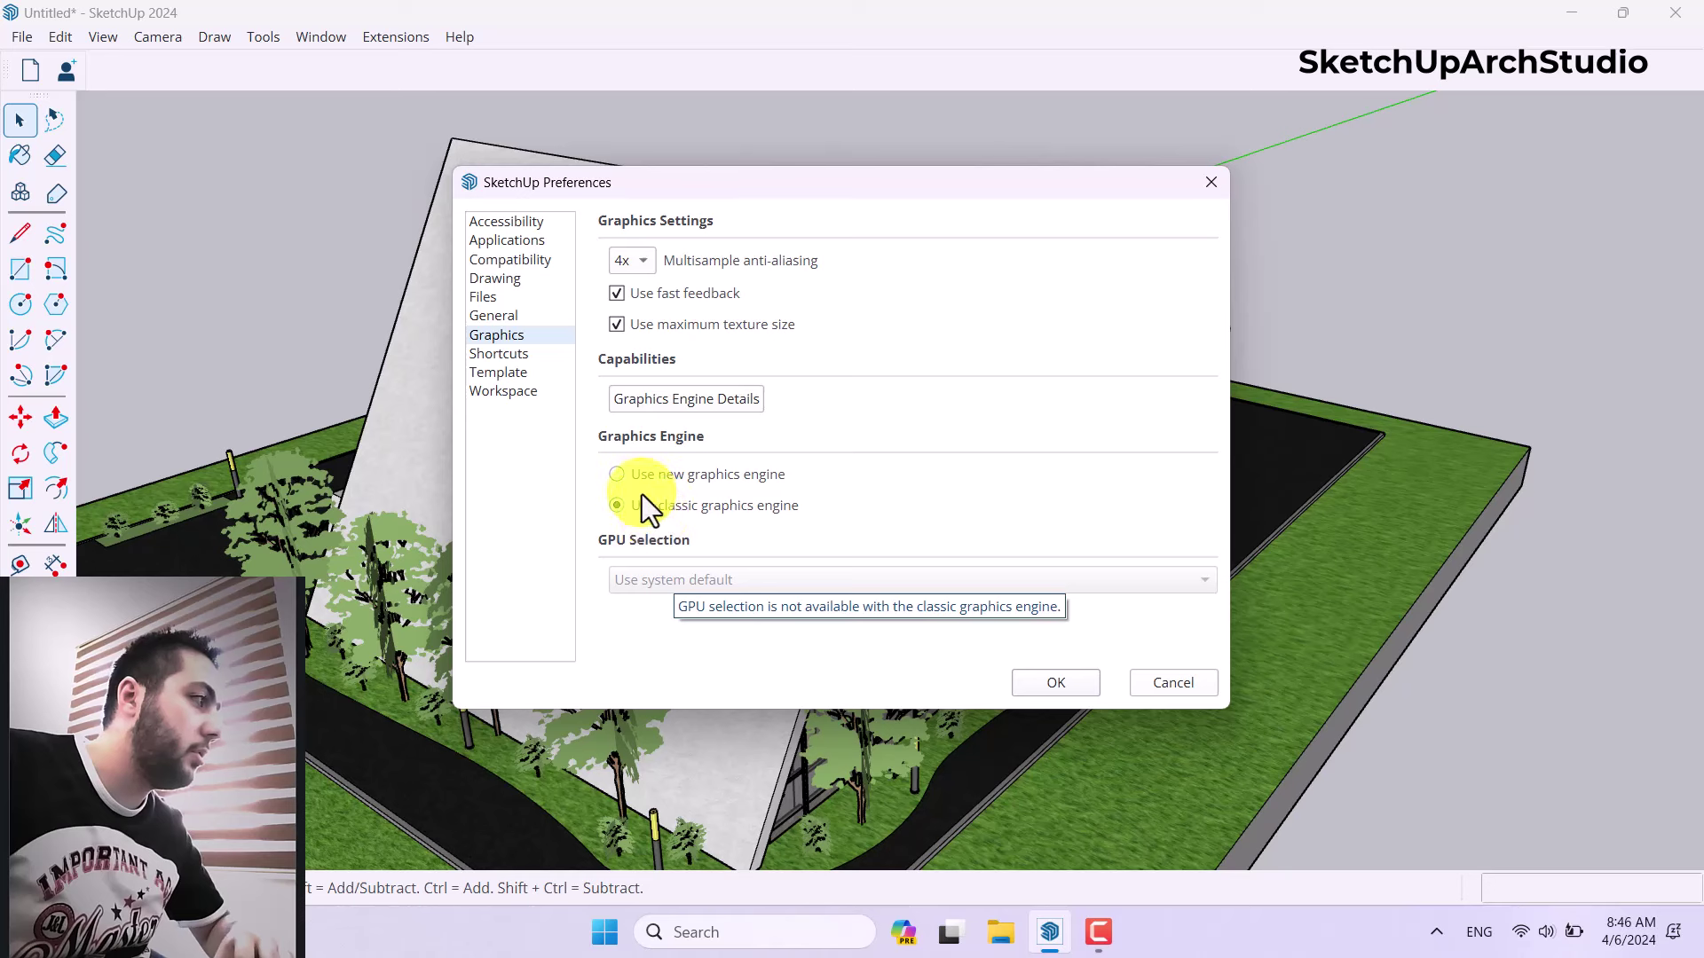
{"action": "left_click", "coordinate": [618, 477]}
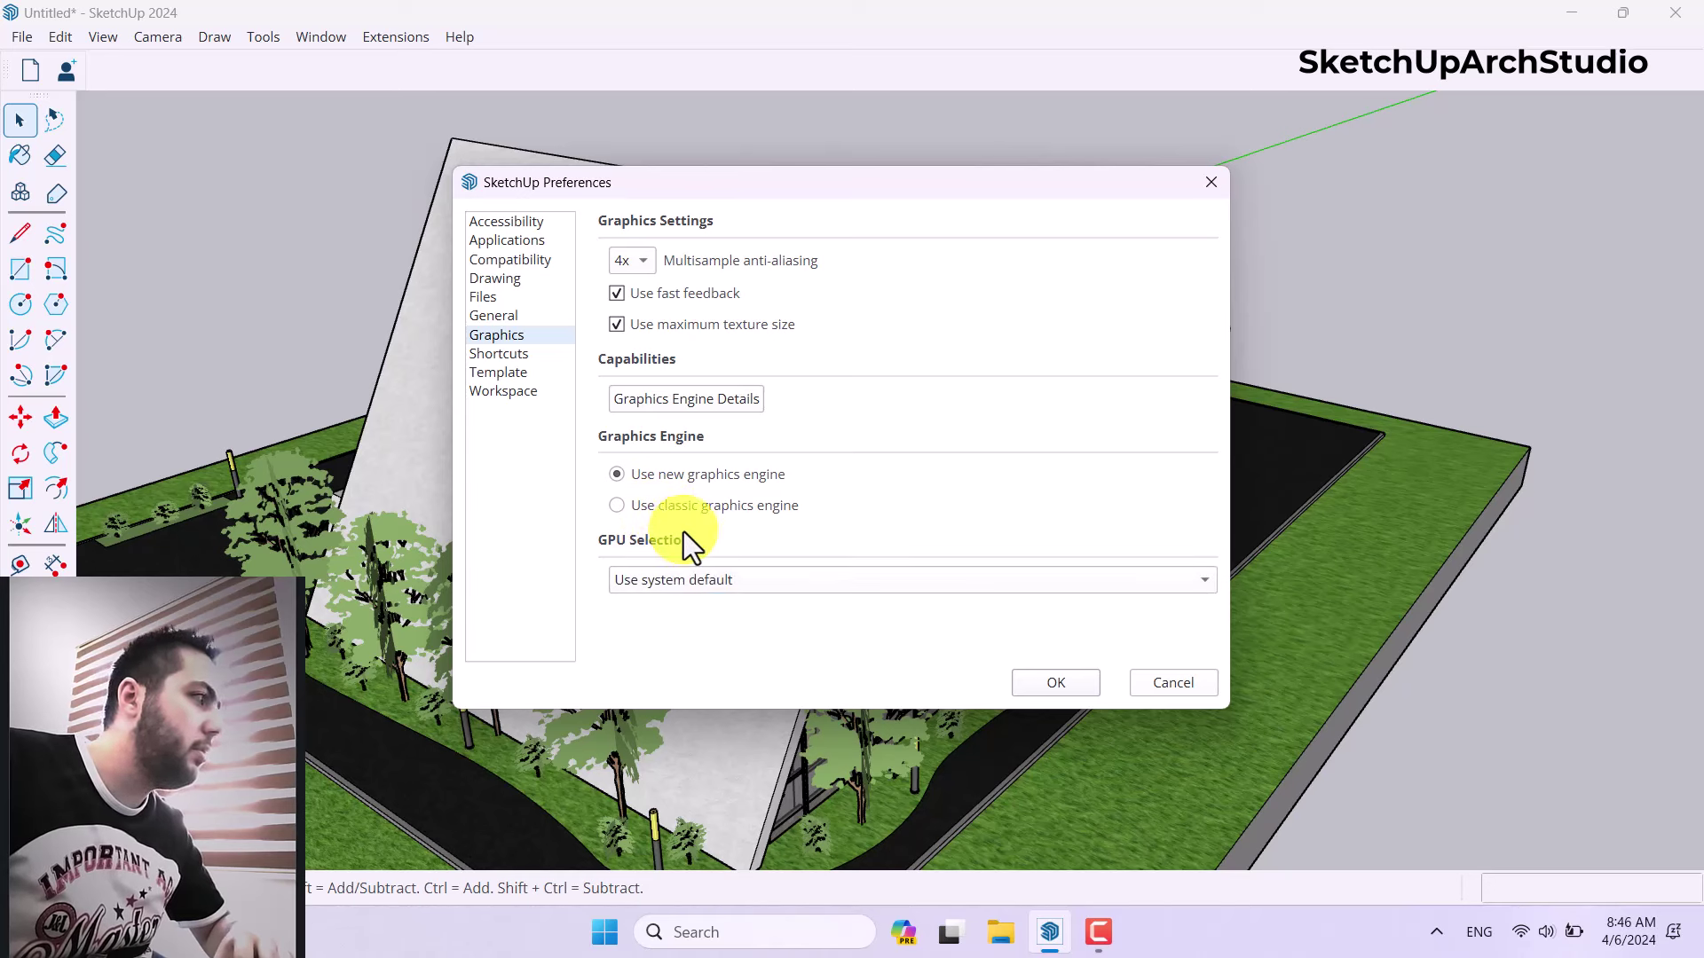
- Keep GPU Selection on system default and anti-aliasing at 4x
{"action": "left_click", "coordinate": [701, 577]}
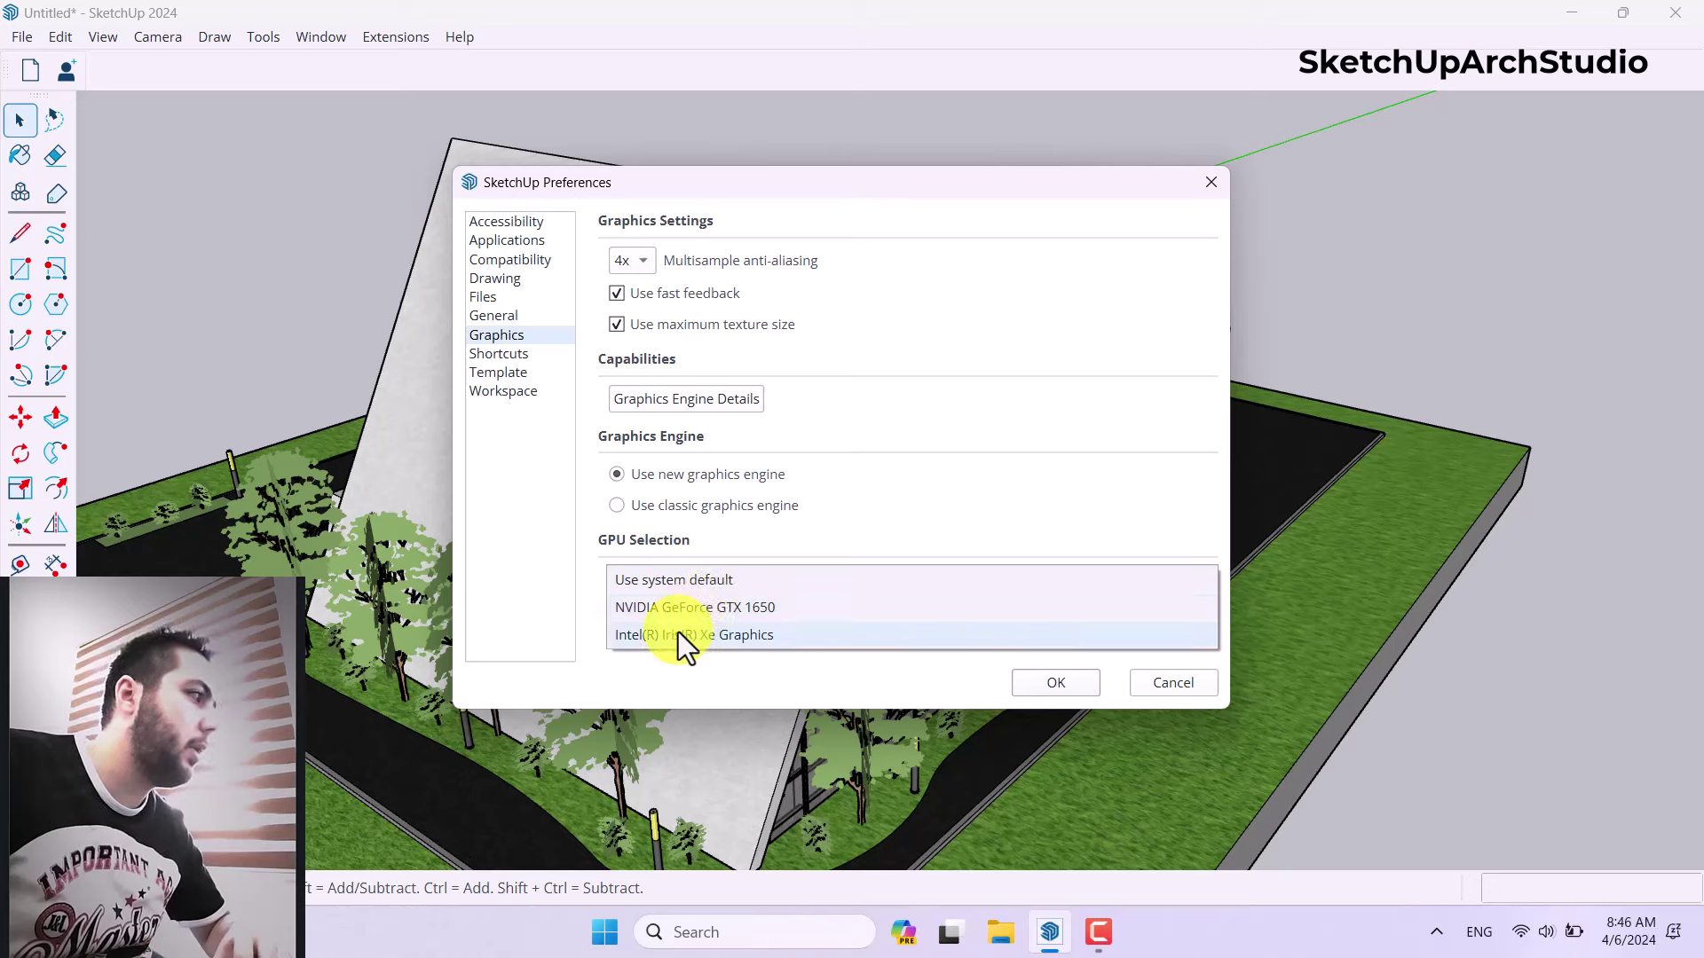
{"action": "left_click", "coordinate": [710, 582]}
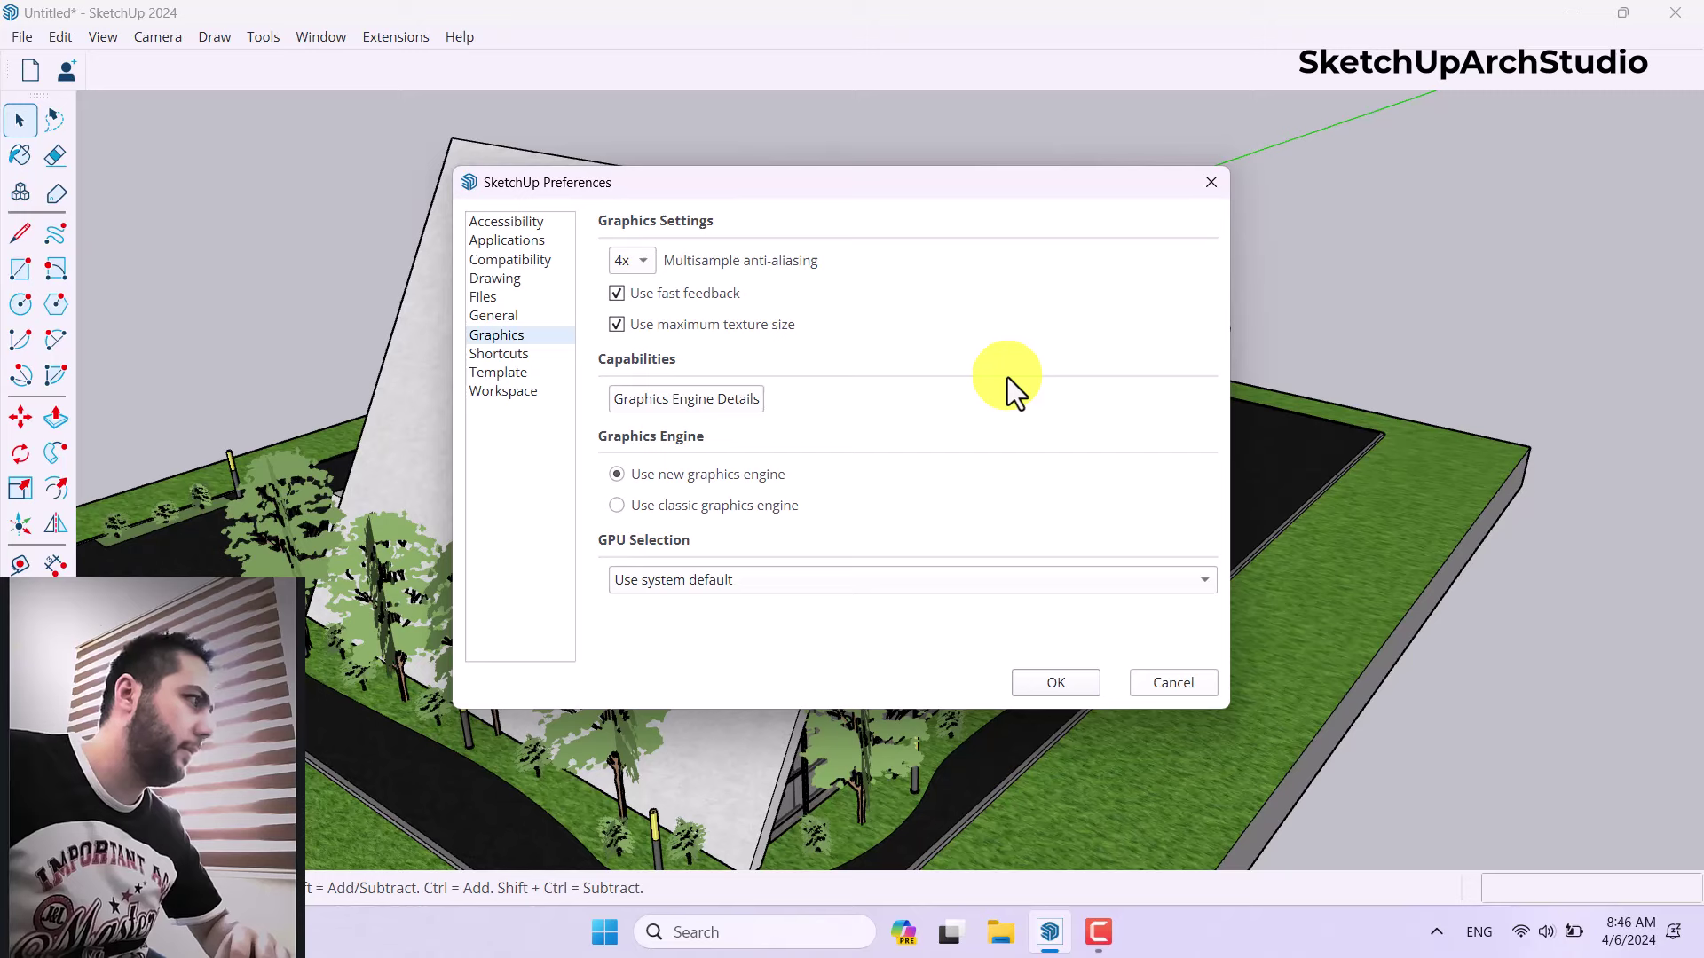
{"action": "left_click", "coordinate": [651, 259]}
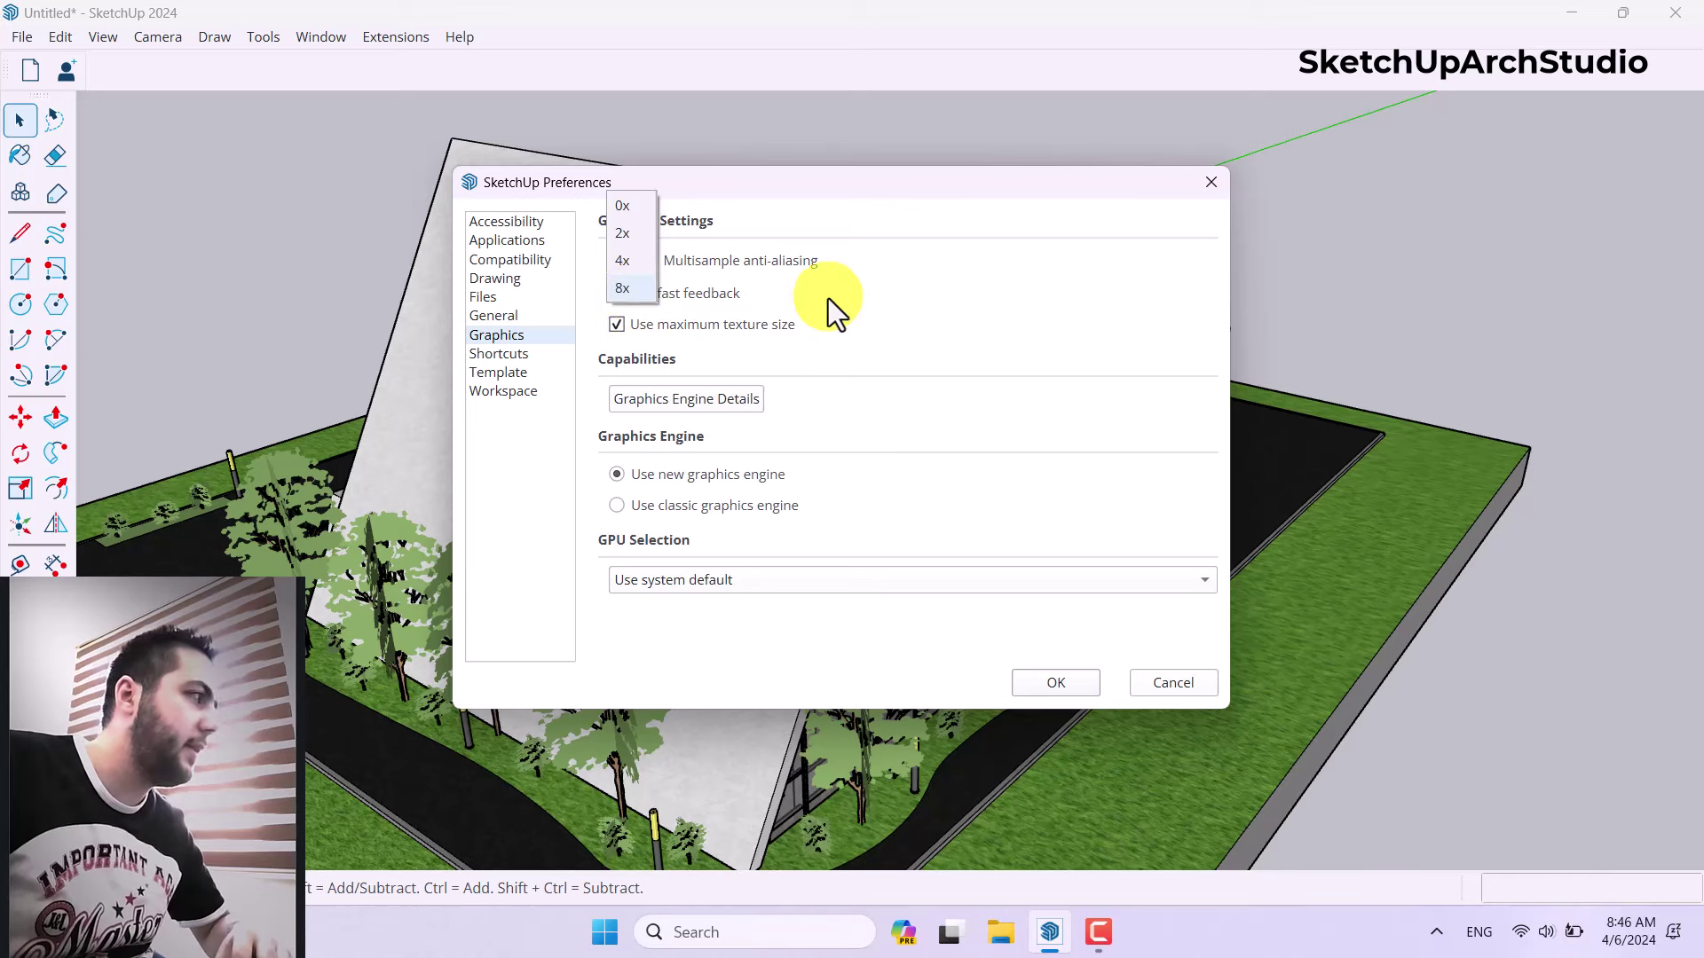
{"action": "left_click", "coordinate": [872, 298]}
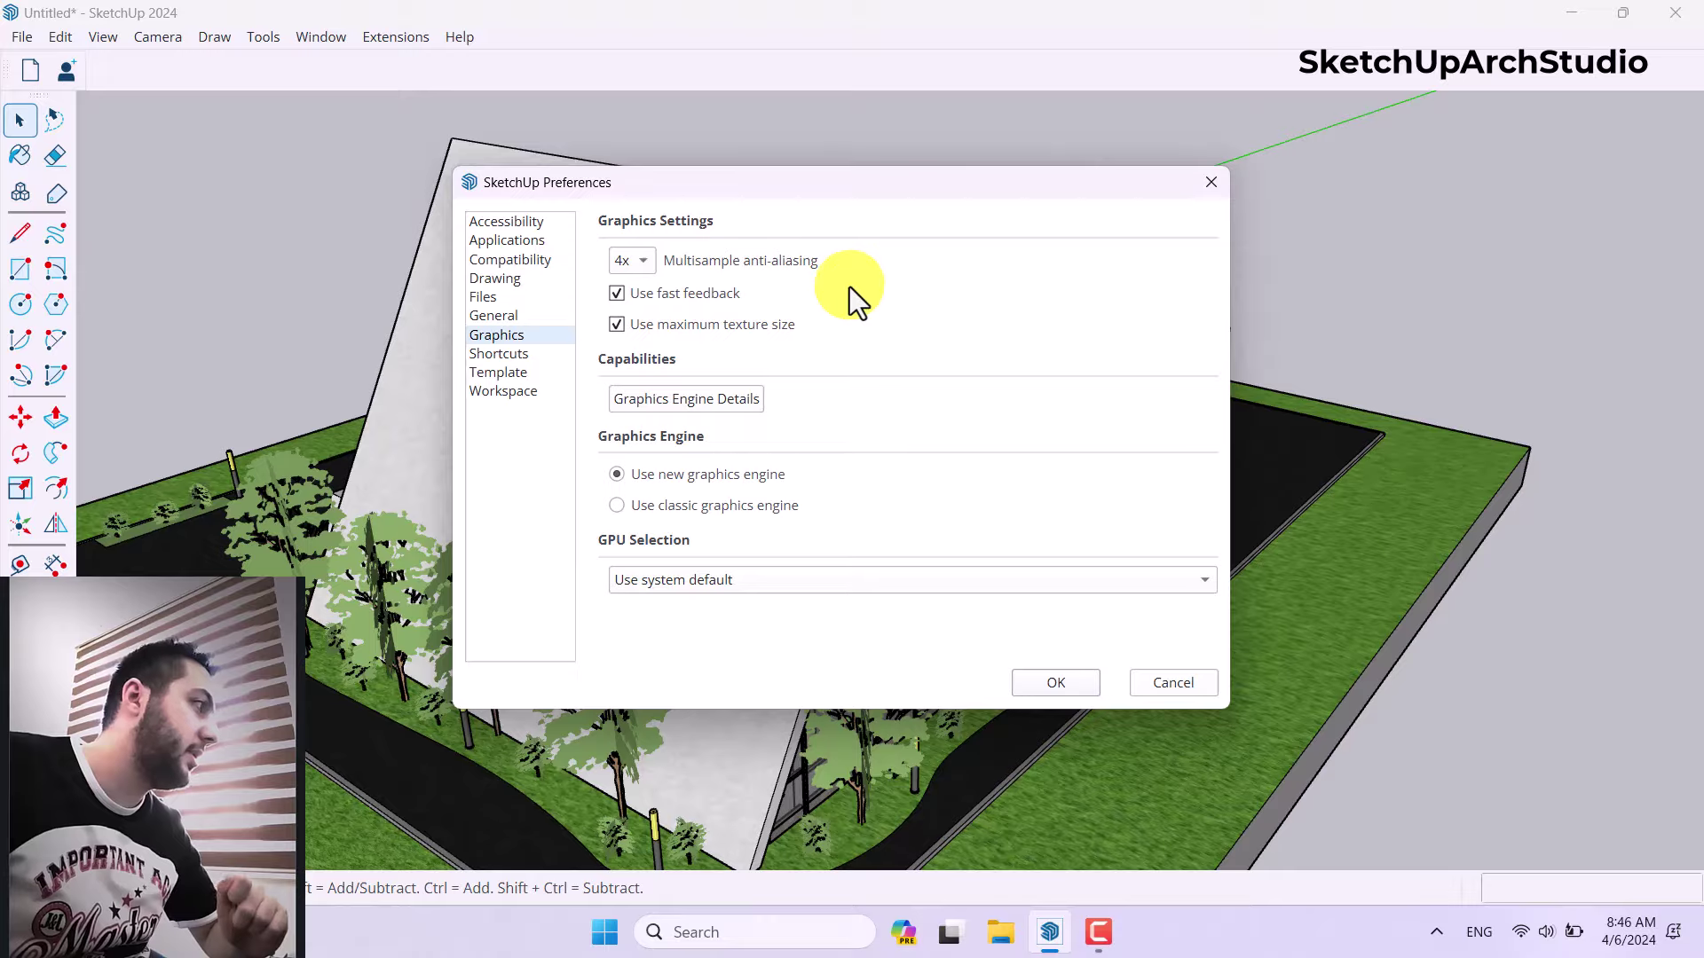
- Close Preferences, orbit toward the glass front, and check the View menu's Edge Style and Face Style options
{"action": "key", "text": "Escape"}
{"action": "middle_click_drag", "start_coordinate": [1170, 201], "coordinate": [737, 359]}
{"action": "scroll", "coordinate": [740, 381], "scroll_direction": "up", "scroll_amount": 5}
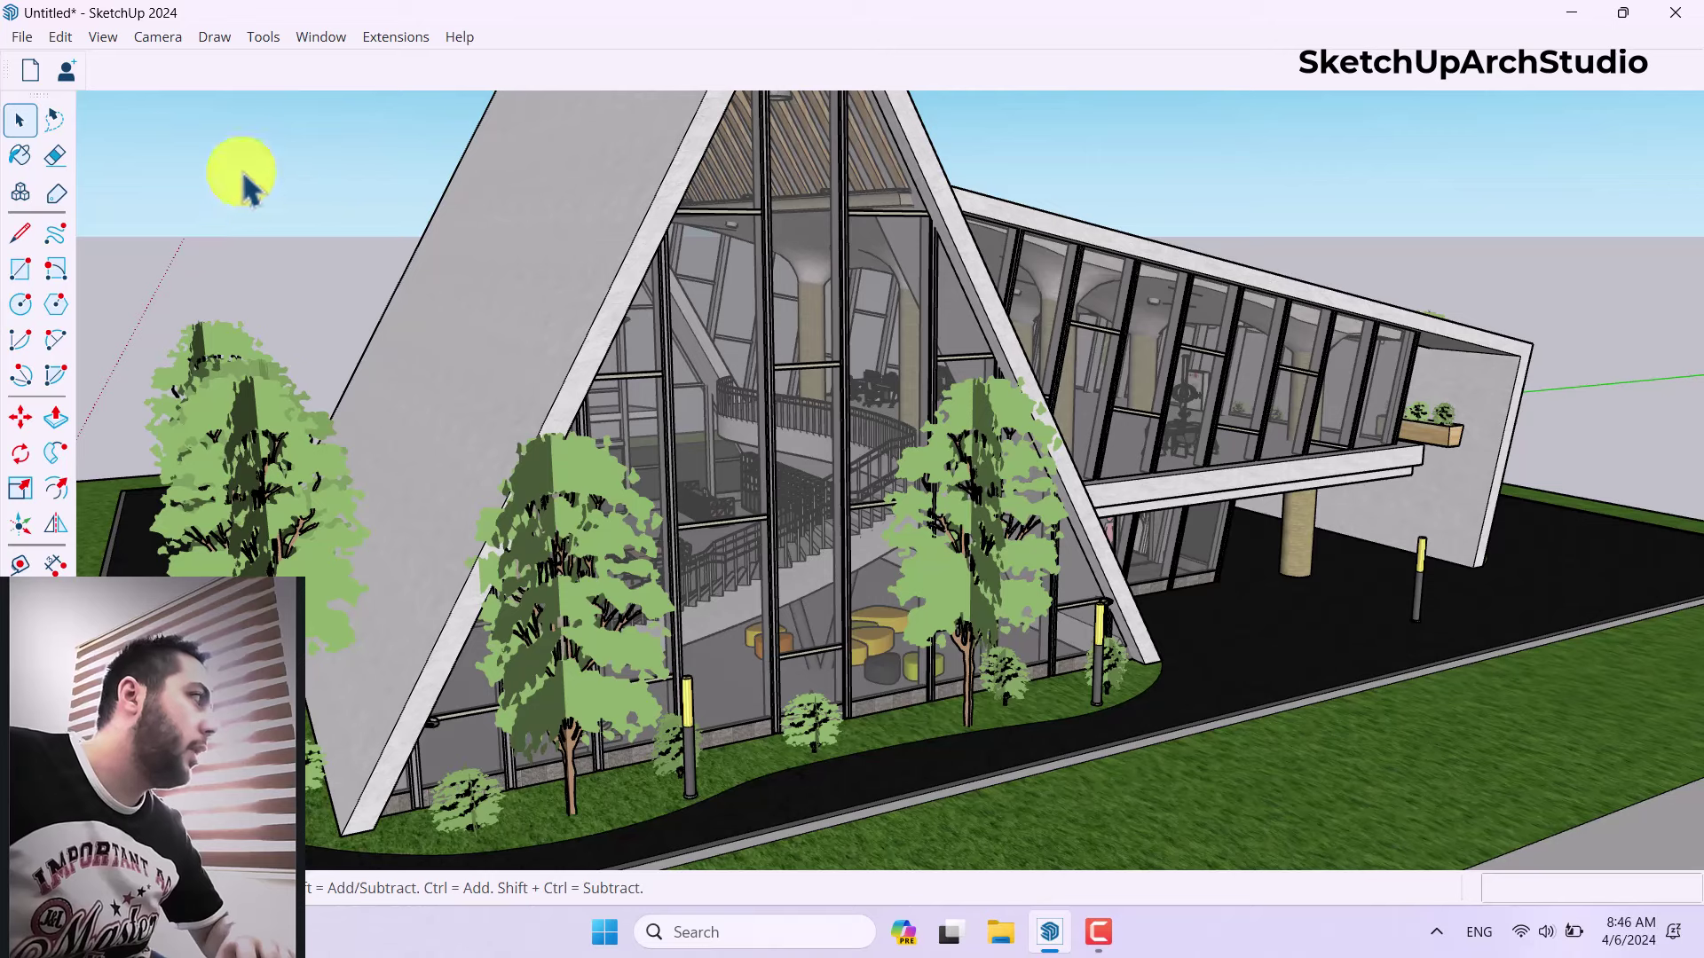
{"action": "left_click", "coordinate": [99, 37]}
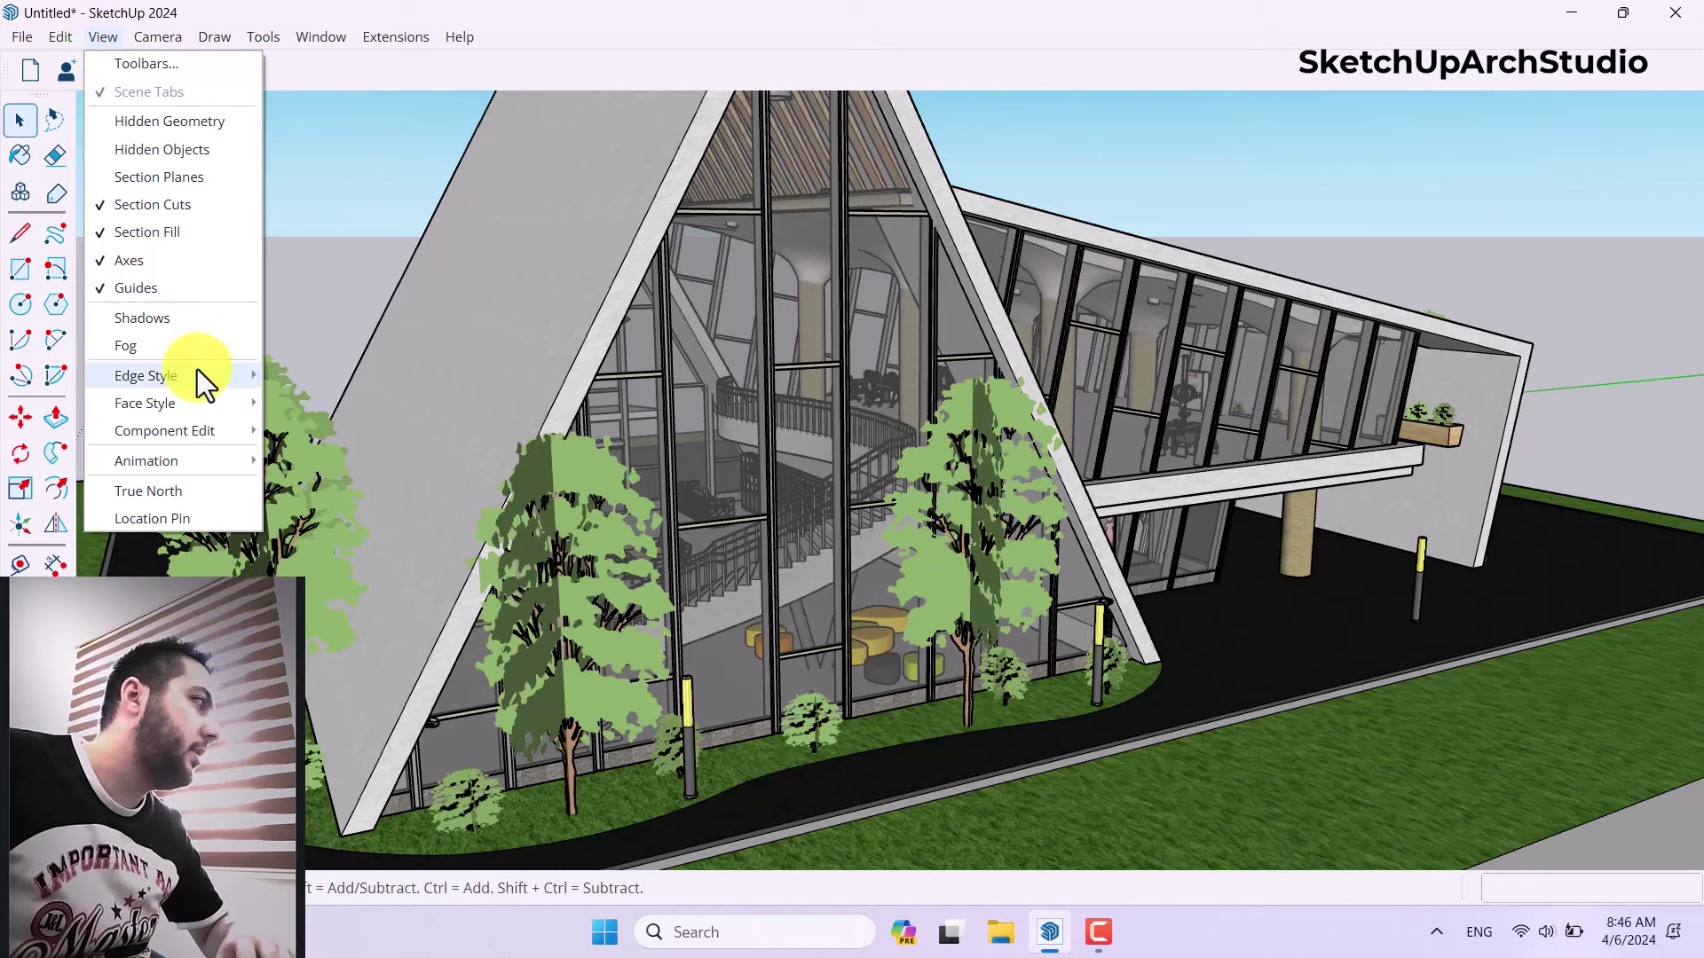
{"action": "mouse_move", "coordinate": [187, 399]}
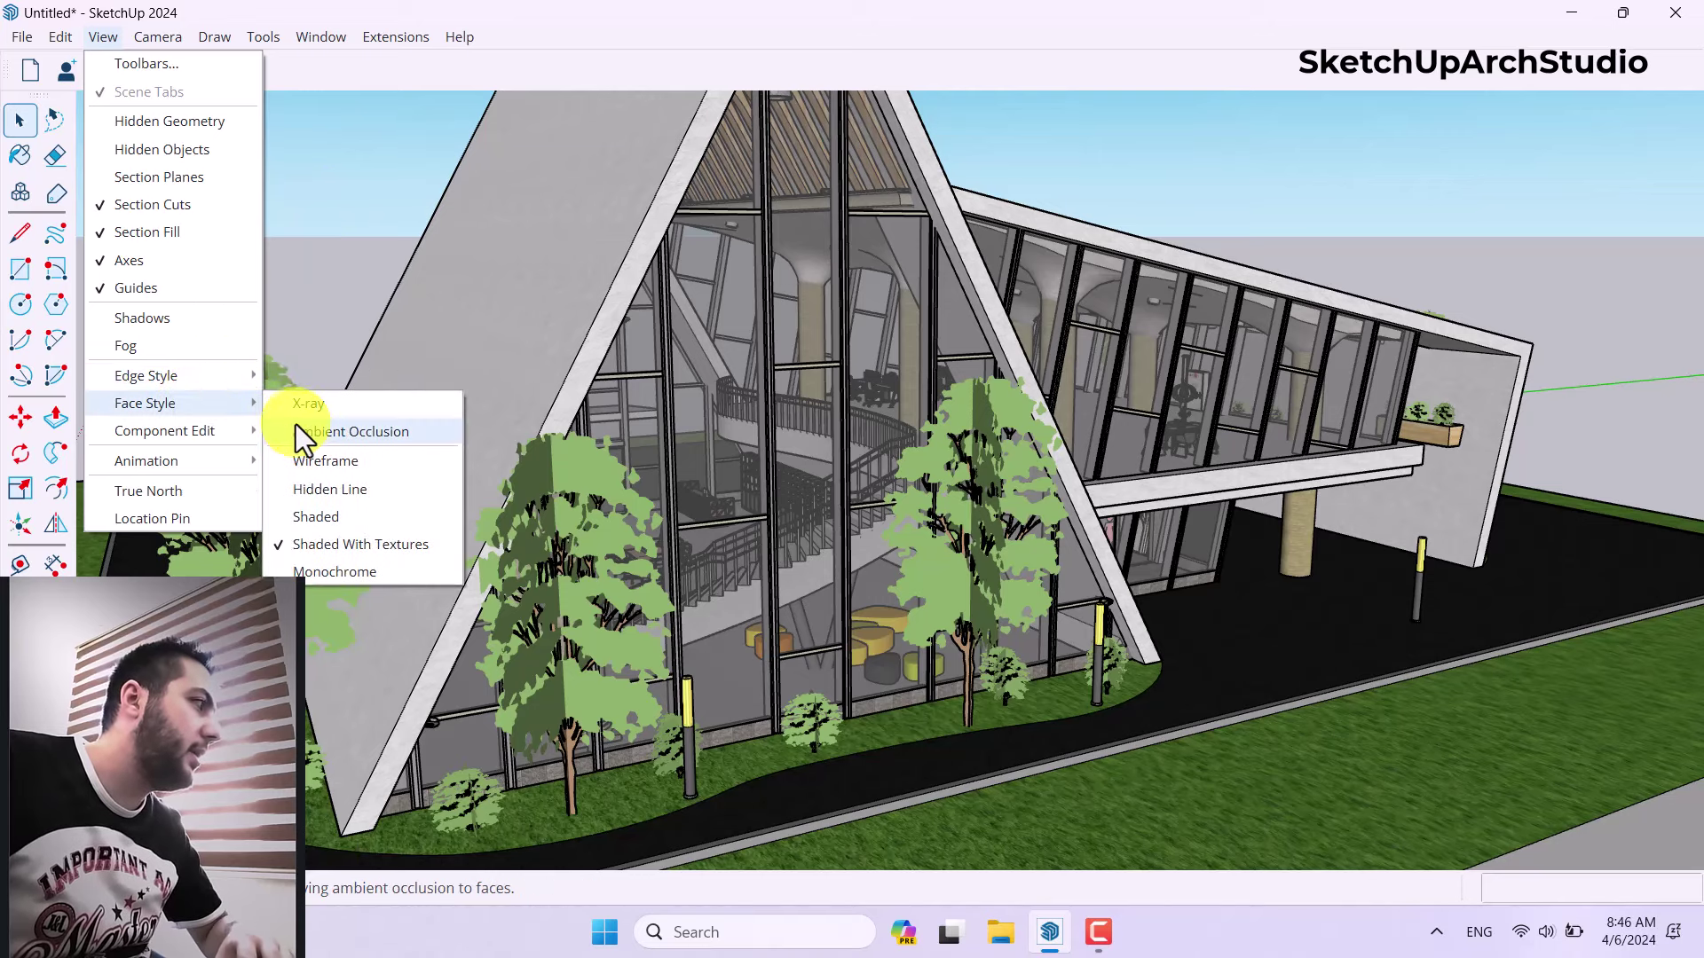
- Collapse the Materials panel and open the current style's Face settings for editing
{"action": "left_click", "coordinate": [20, 158]}
{"action": "left_click", "coordinate": [1387, 176]}
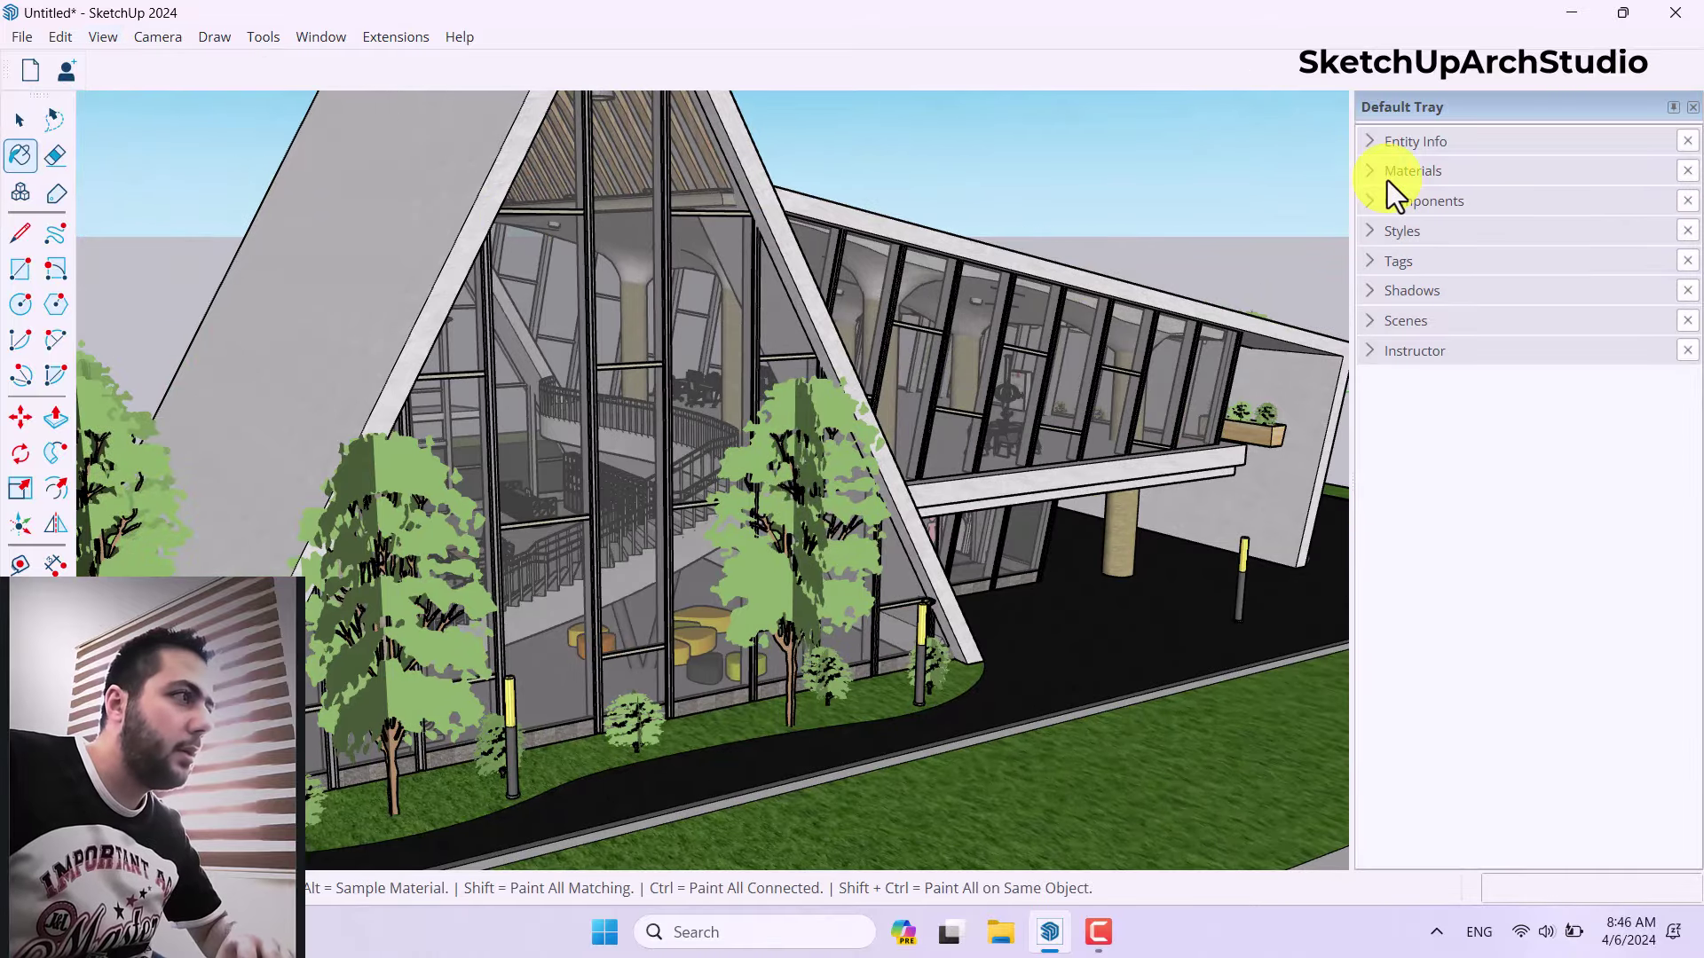
{"action": "left_click", "coordinate": [1401, 233]}
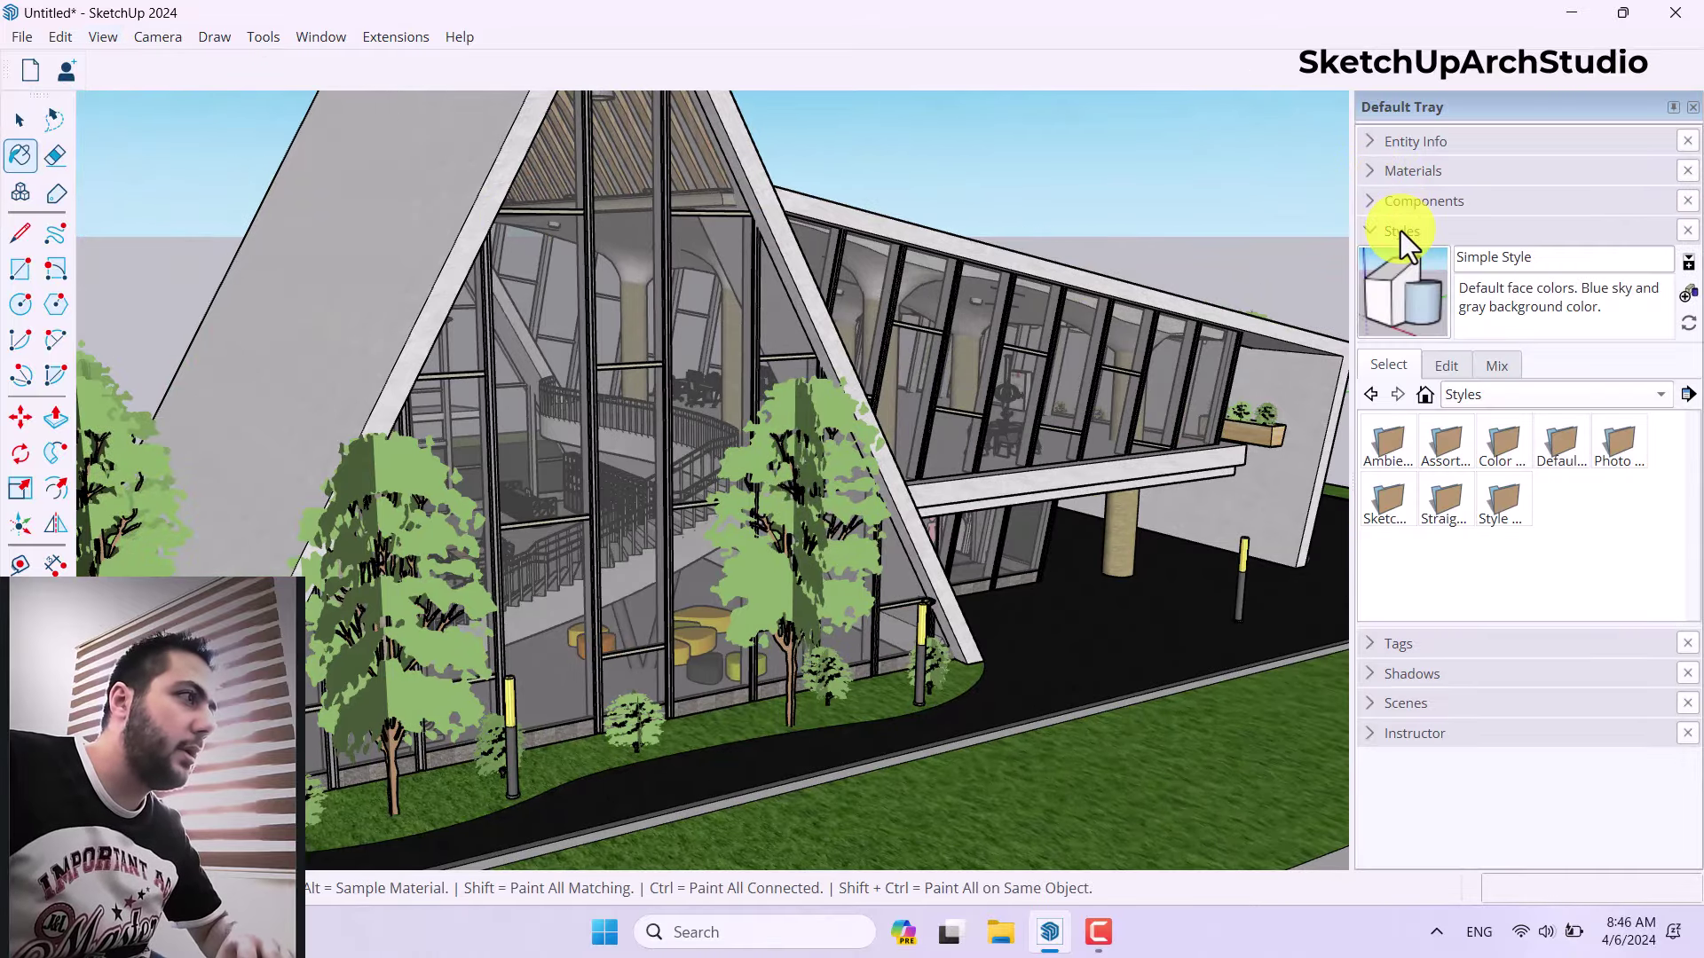
{"action": "left_click", "coordinate": [1443, 366]}
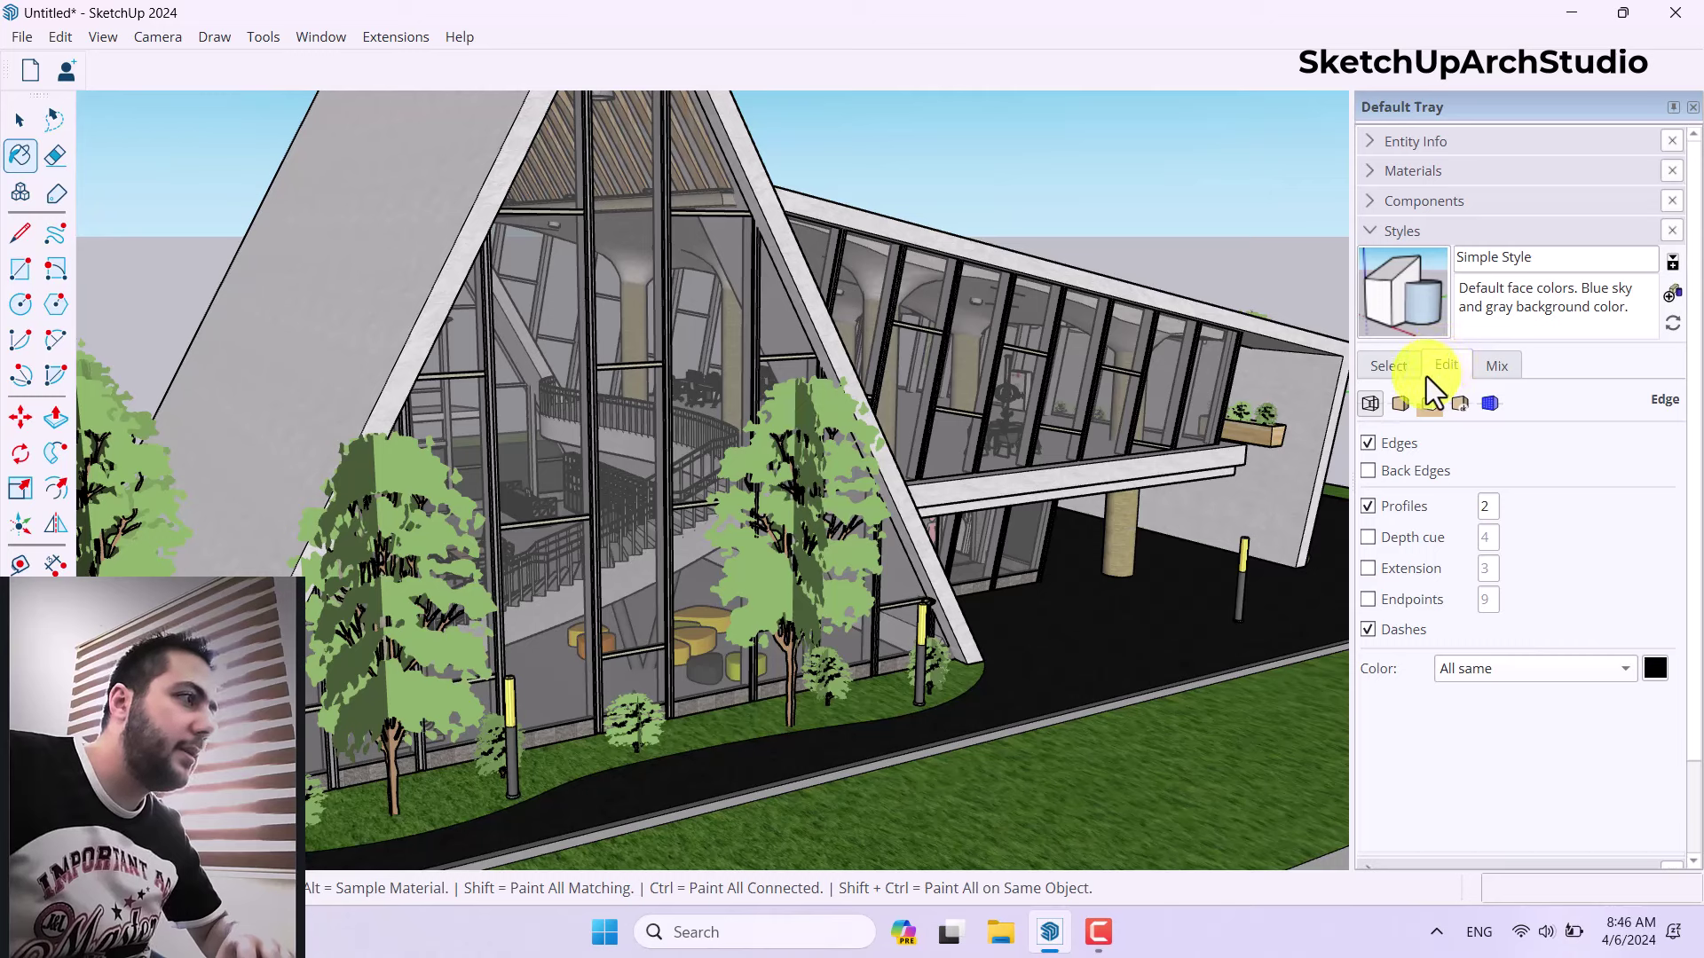
{"action": "left_click", "coordinate": [1402, 403]}
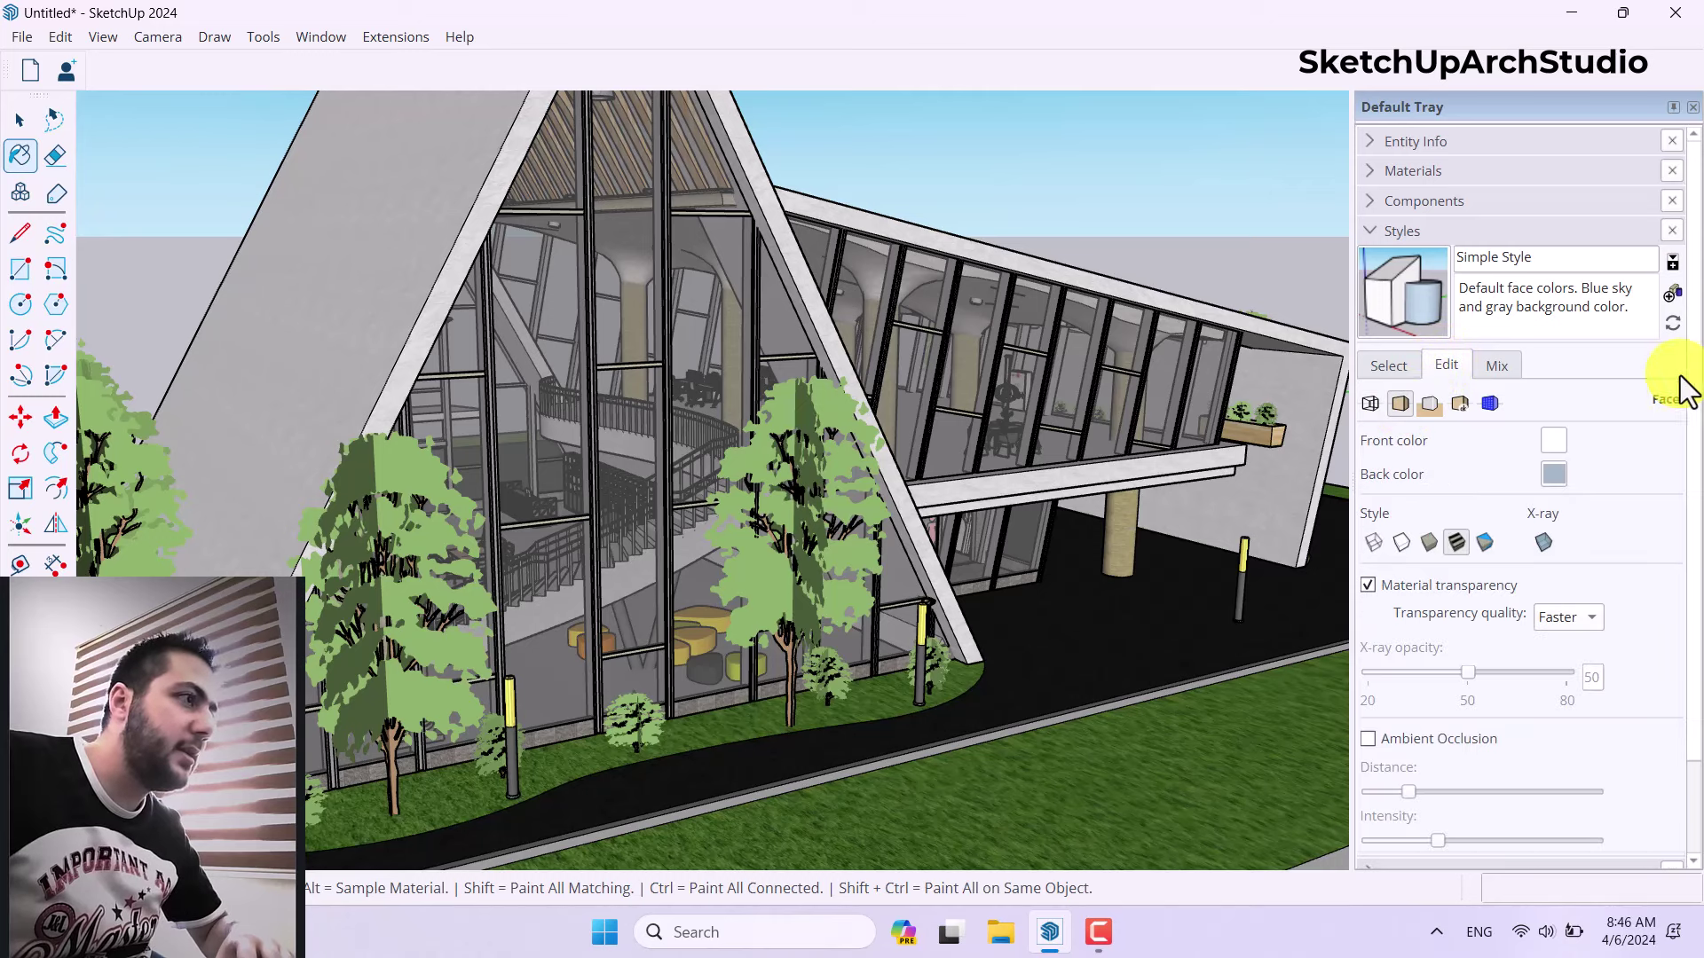
{"action": "scroll", "coordinate": [1566, 532], "scroll_direction": "down", "scroll_amount": 2}
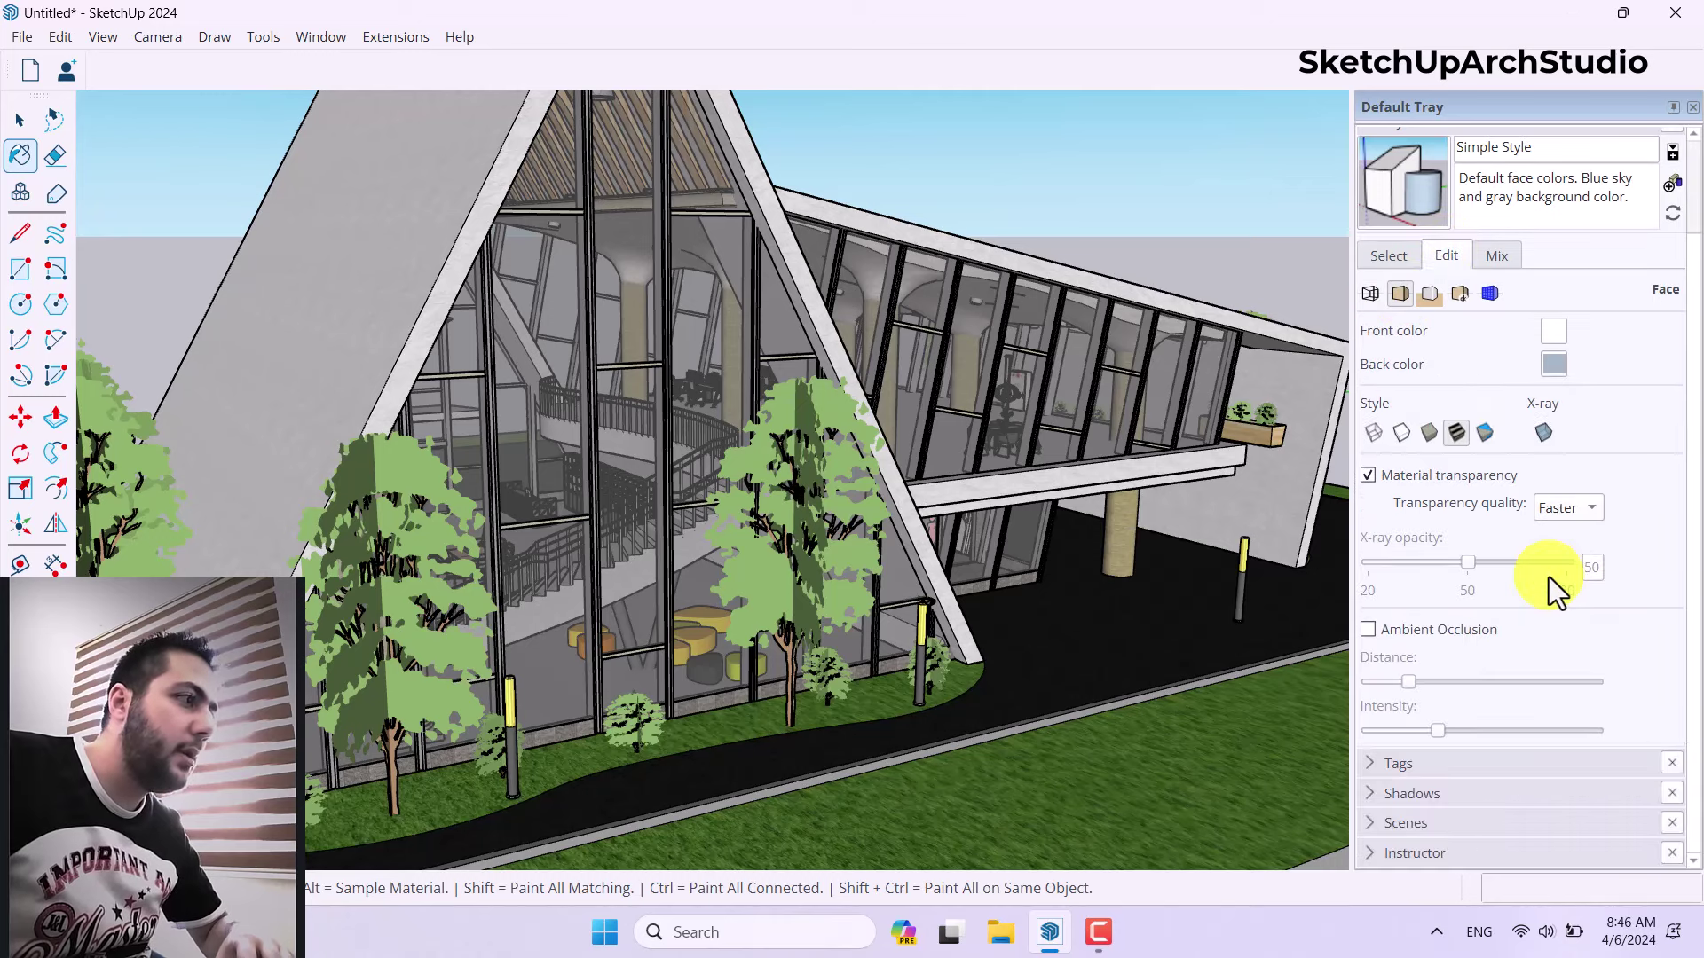
- Try Ambient Occlusion on the model, then leave it switched off
{"action": "left_click", "coordinate": [1368, 629]}
{"action": "scroll", "coordinate": [750, 315], "scroll_direction": "up", "scroll_amount": 1}
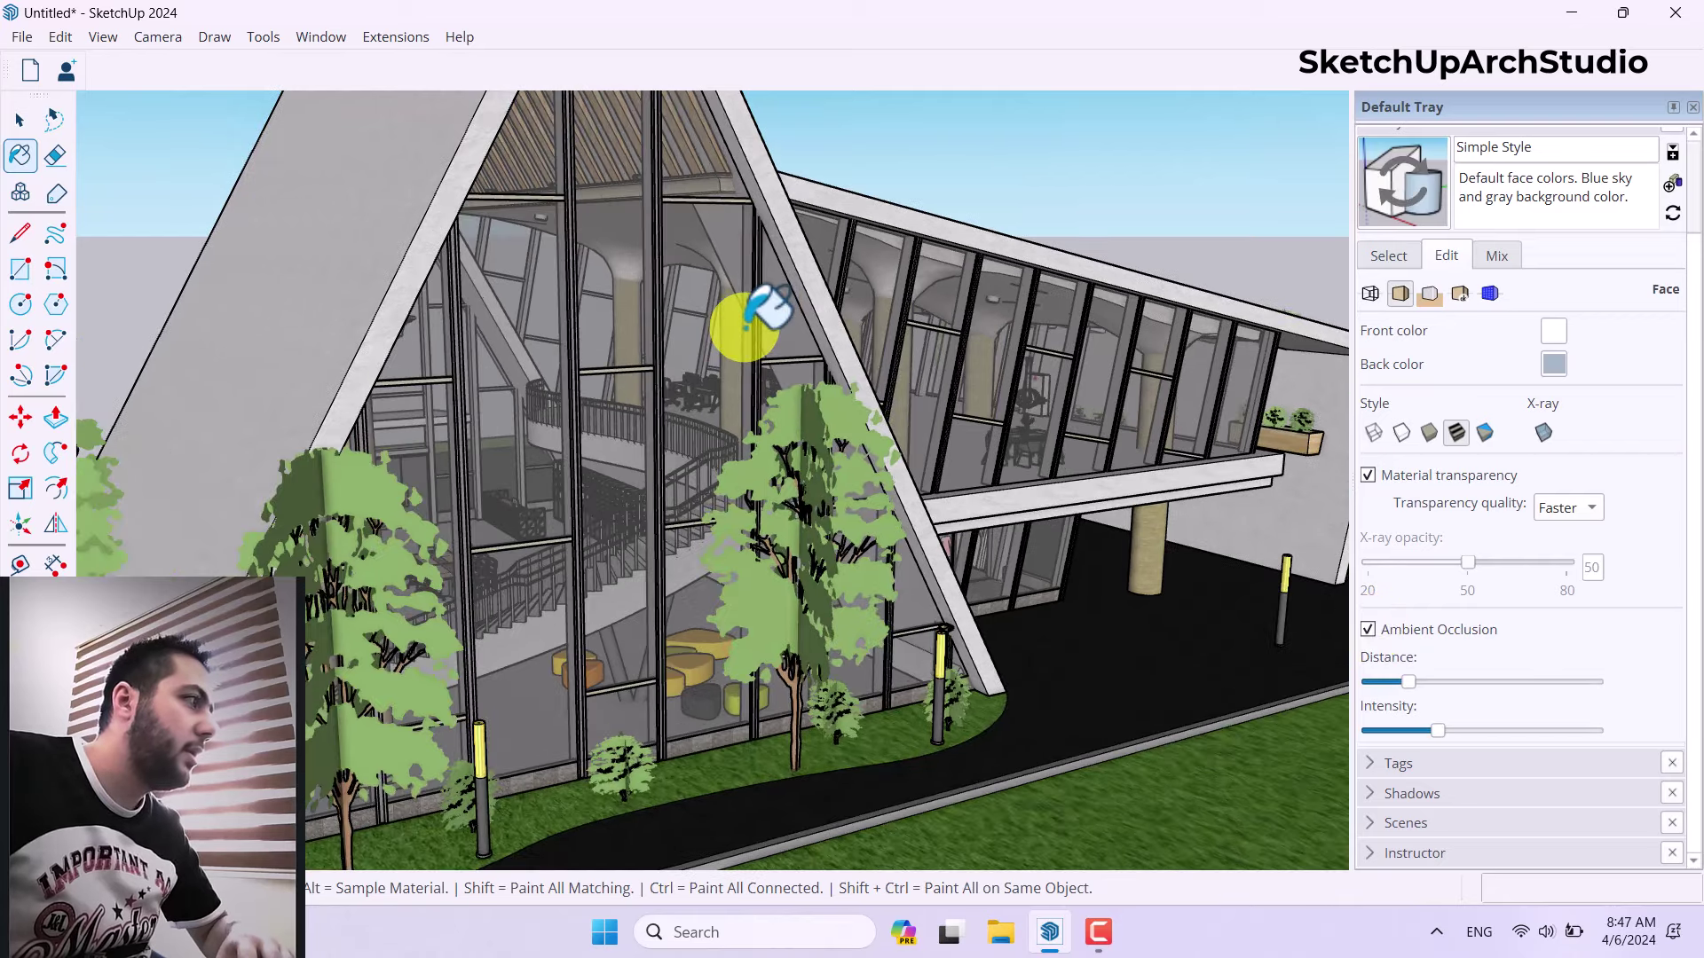
{"action": "scroll", "coordinate": [763, 320], "scroll_direction": "up", "scroll_amount": 2}
{"action": "middle_click_drag", "start_coordinate": [779, 323], "coordinate": [857, 334]}
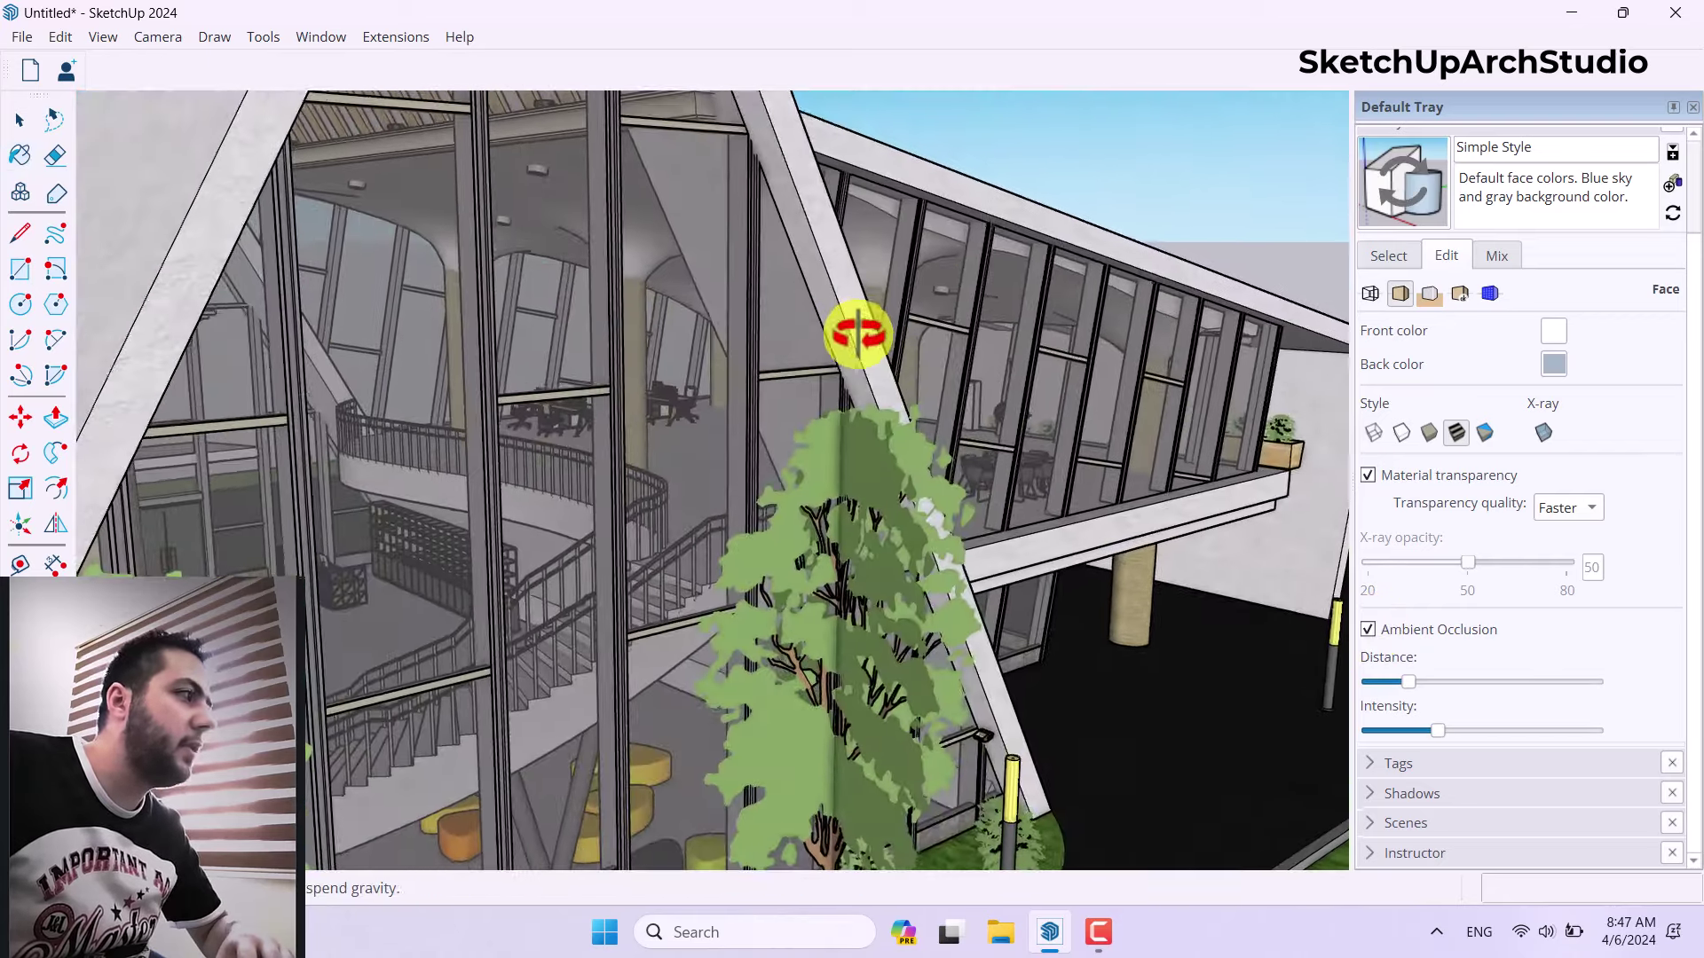
{"action": "key", "text": "b"}
{"action": "left_click", "coordinate": [1411, 178]}
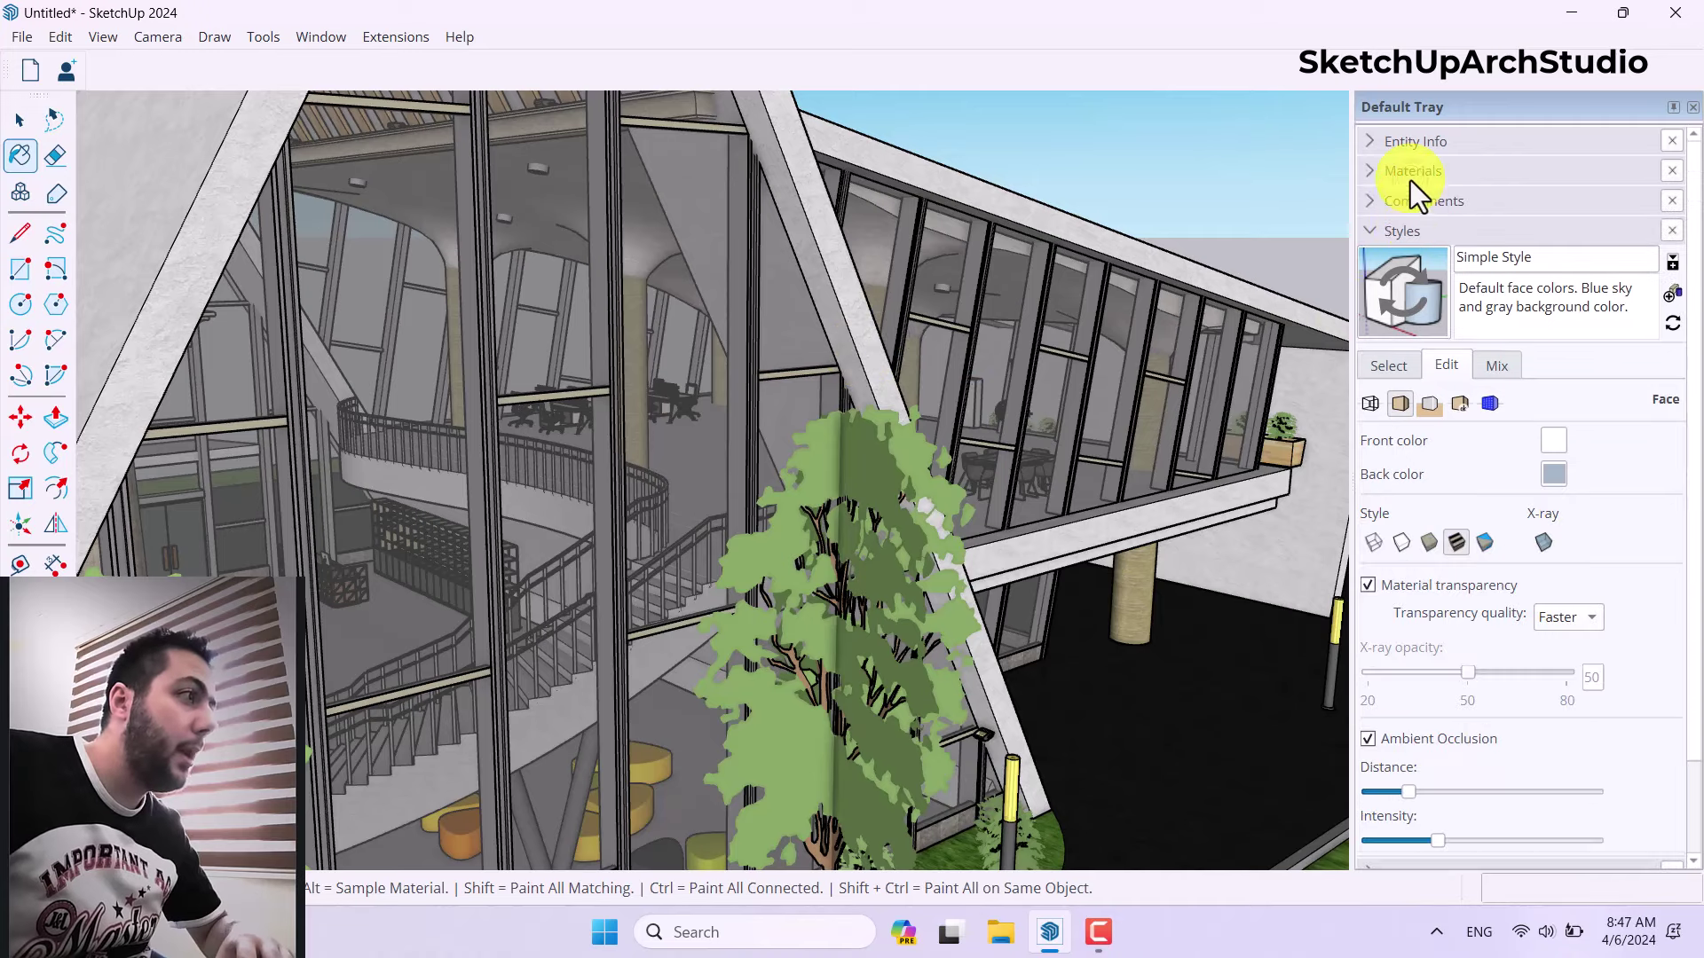
{"action": "left_click", "coordinate": [1366, 740]}
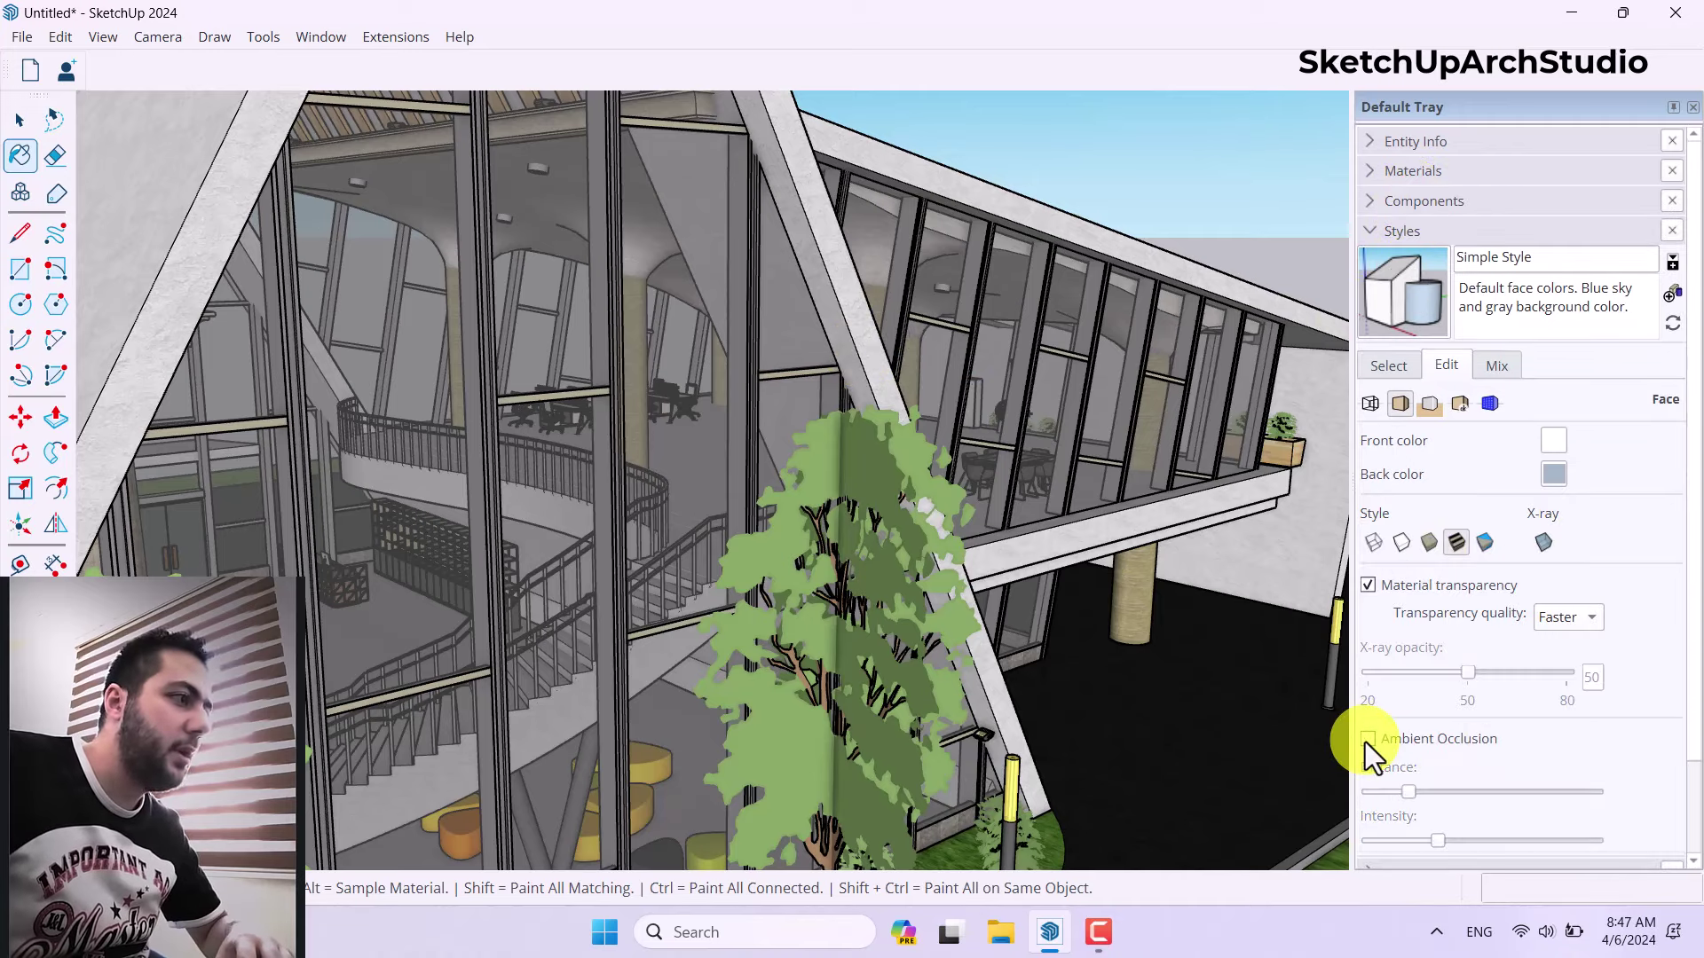
{"action": "scroll", "coordinate": [1153, 512], "scroll_direction": "down", "scroll_amount": 3}
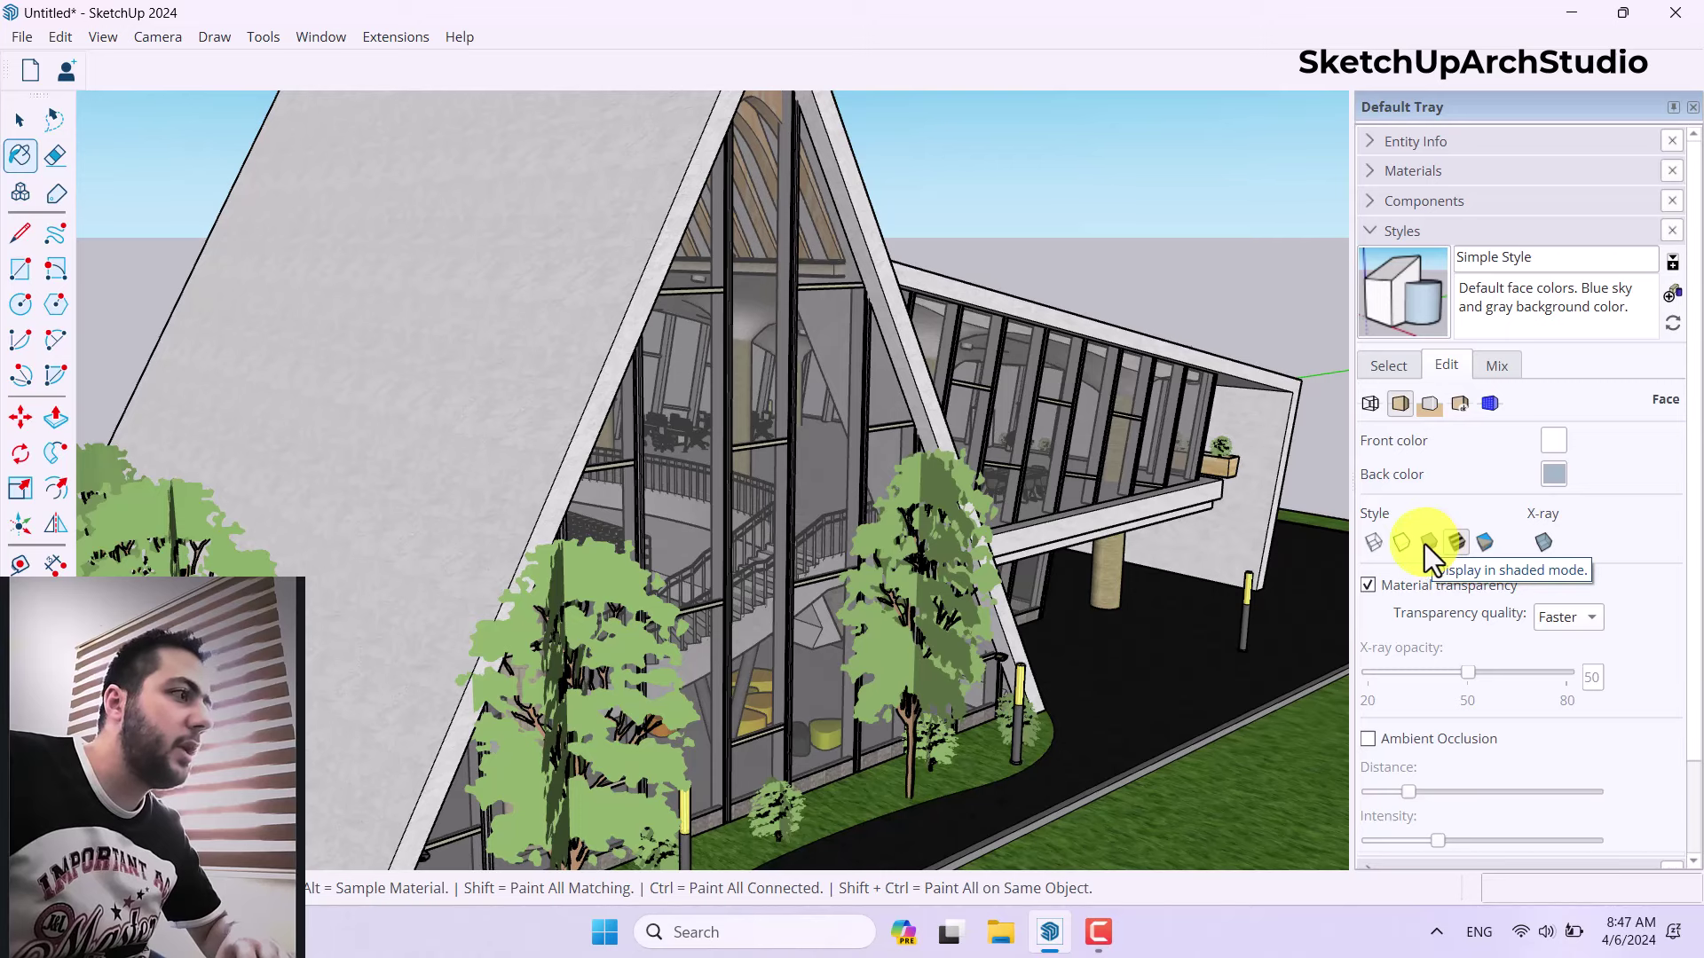
- Switch the face style to Hidden Line and re-enable Ambient Occlusion
{"action": "left_click", "coordinate": [1400, 542]}
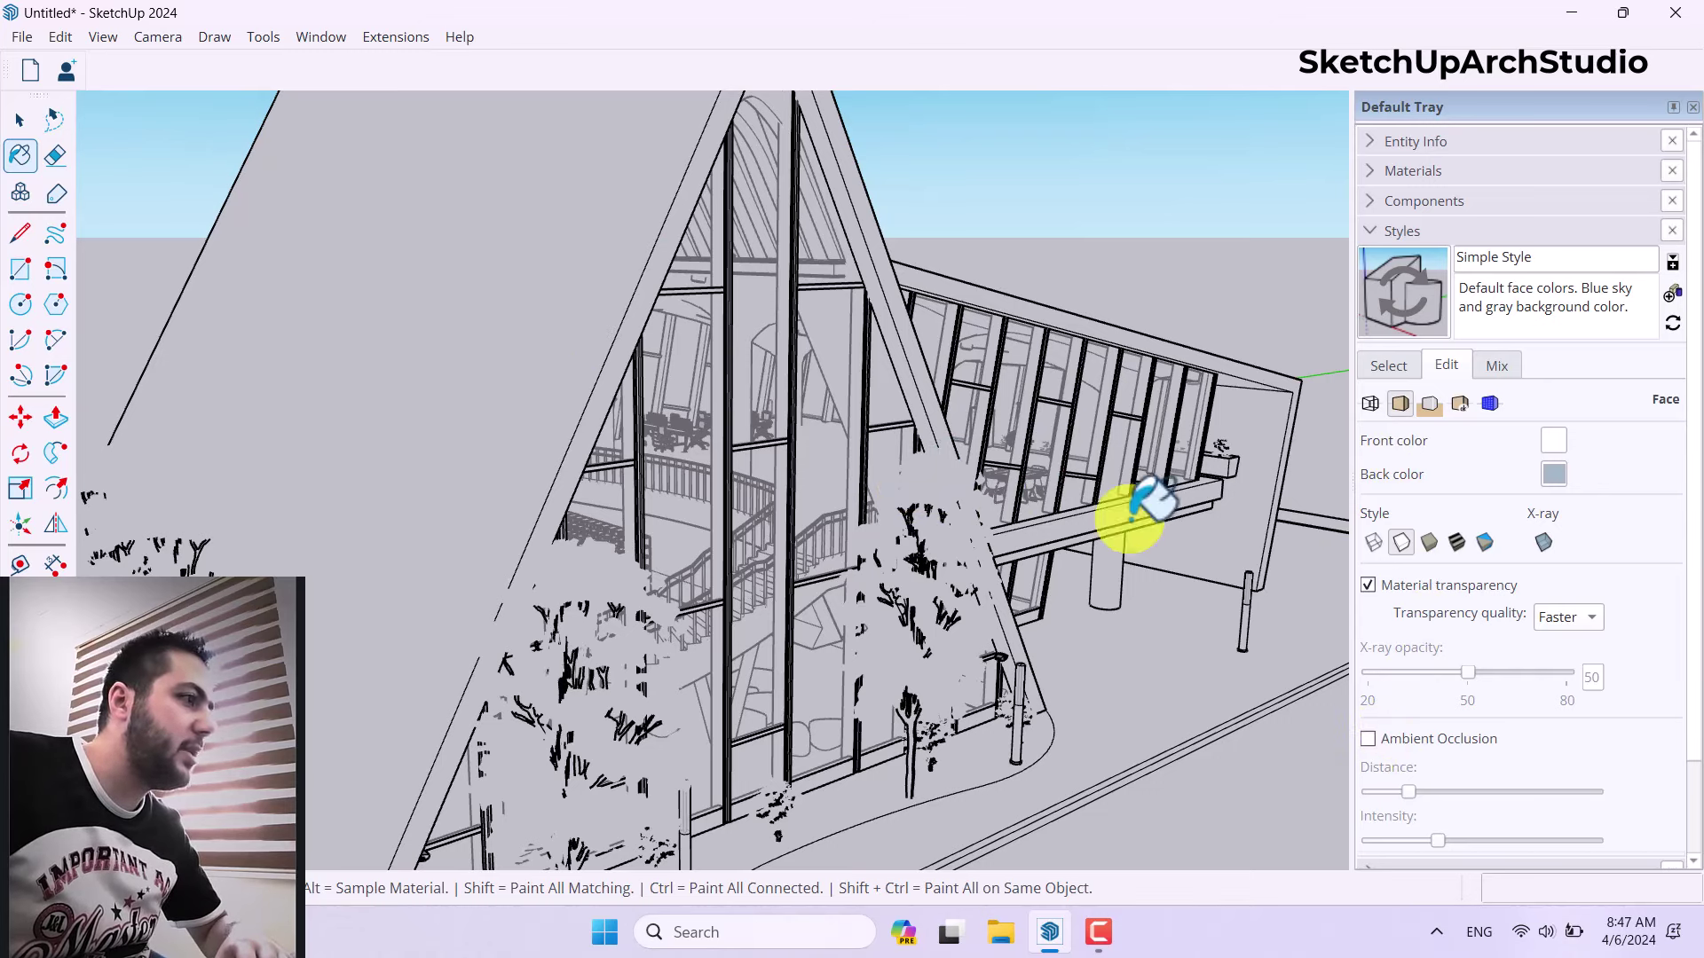
{"action": "left_click", "coordinate": [1367, 740]}
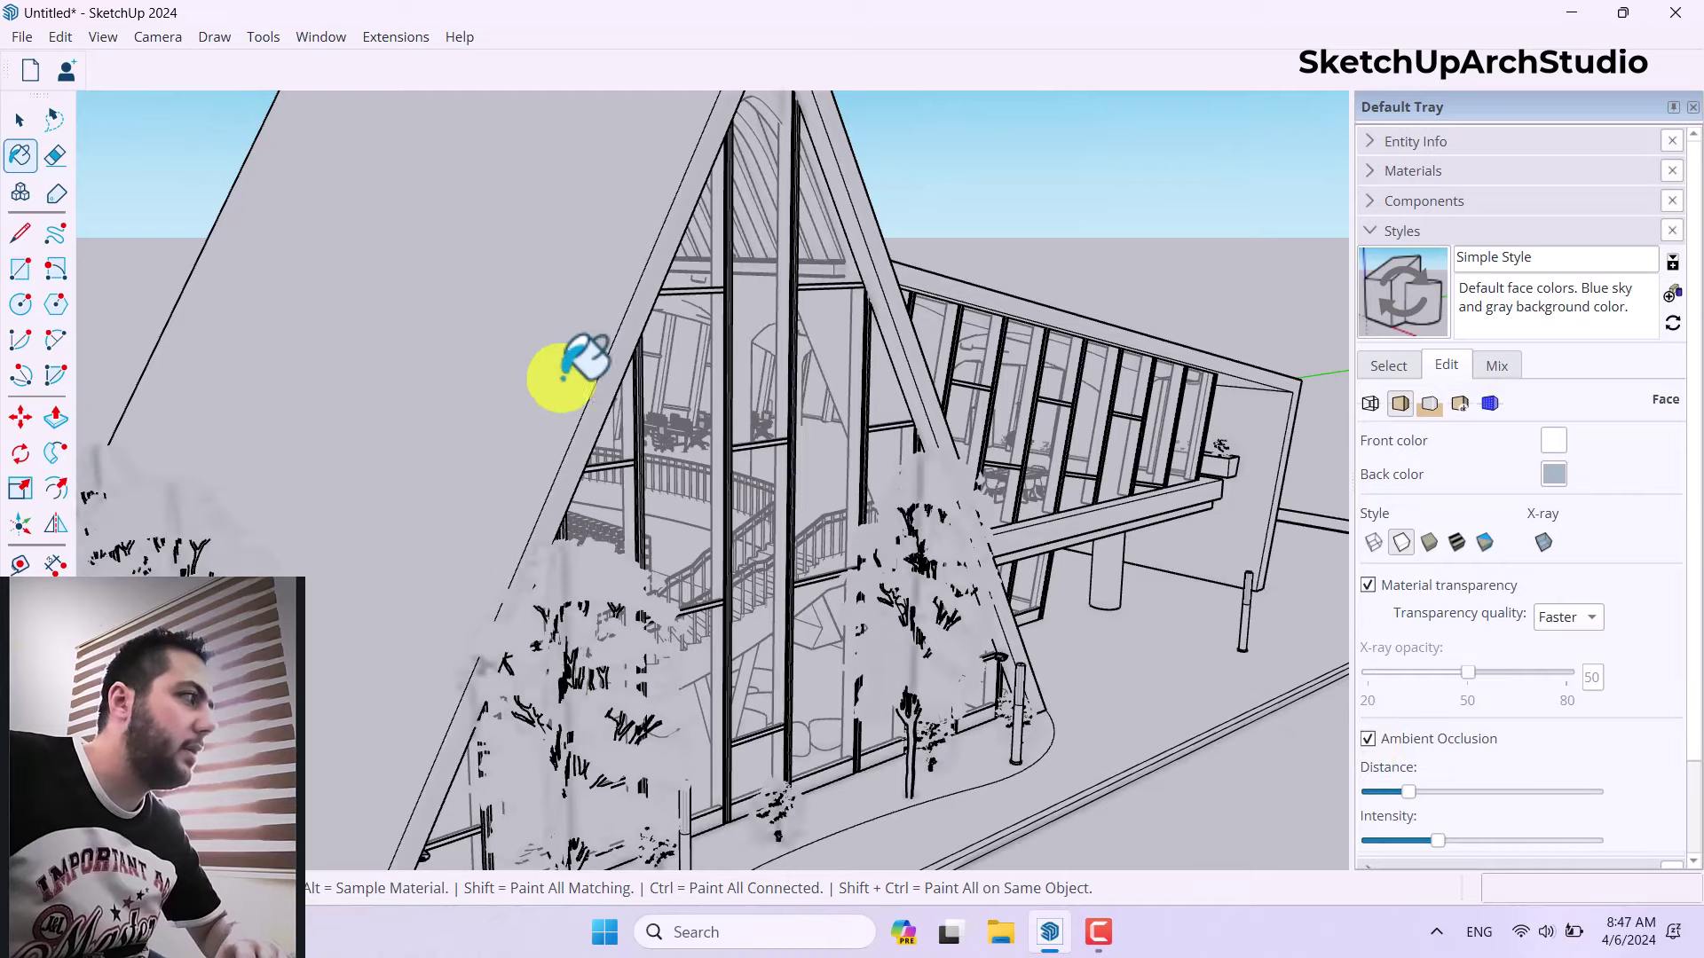
{"action": "scroll", "coordinate": [538, 342], "scroll_direction": "up", "scroll_amount": 5}
{"action": "mouse_move", "coordinate": [547, 354]}
{"action": "middle_mouse_down"}
{"action": "mouse_move", "coordinate": [544, 293]}
{"action": "mouse_move", "coordinate": [599, 228]}
{"action": "middle_mouse_up"}
- Increase the Ambient Occlusion Distance and raise Intensity near maximum
{"action": "key", "text": "b"}
{"action": "scroll", "coordinate": [1102, 350], "scroll_direction": "up", "scroll_amount": 4}
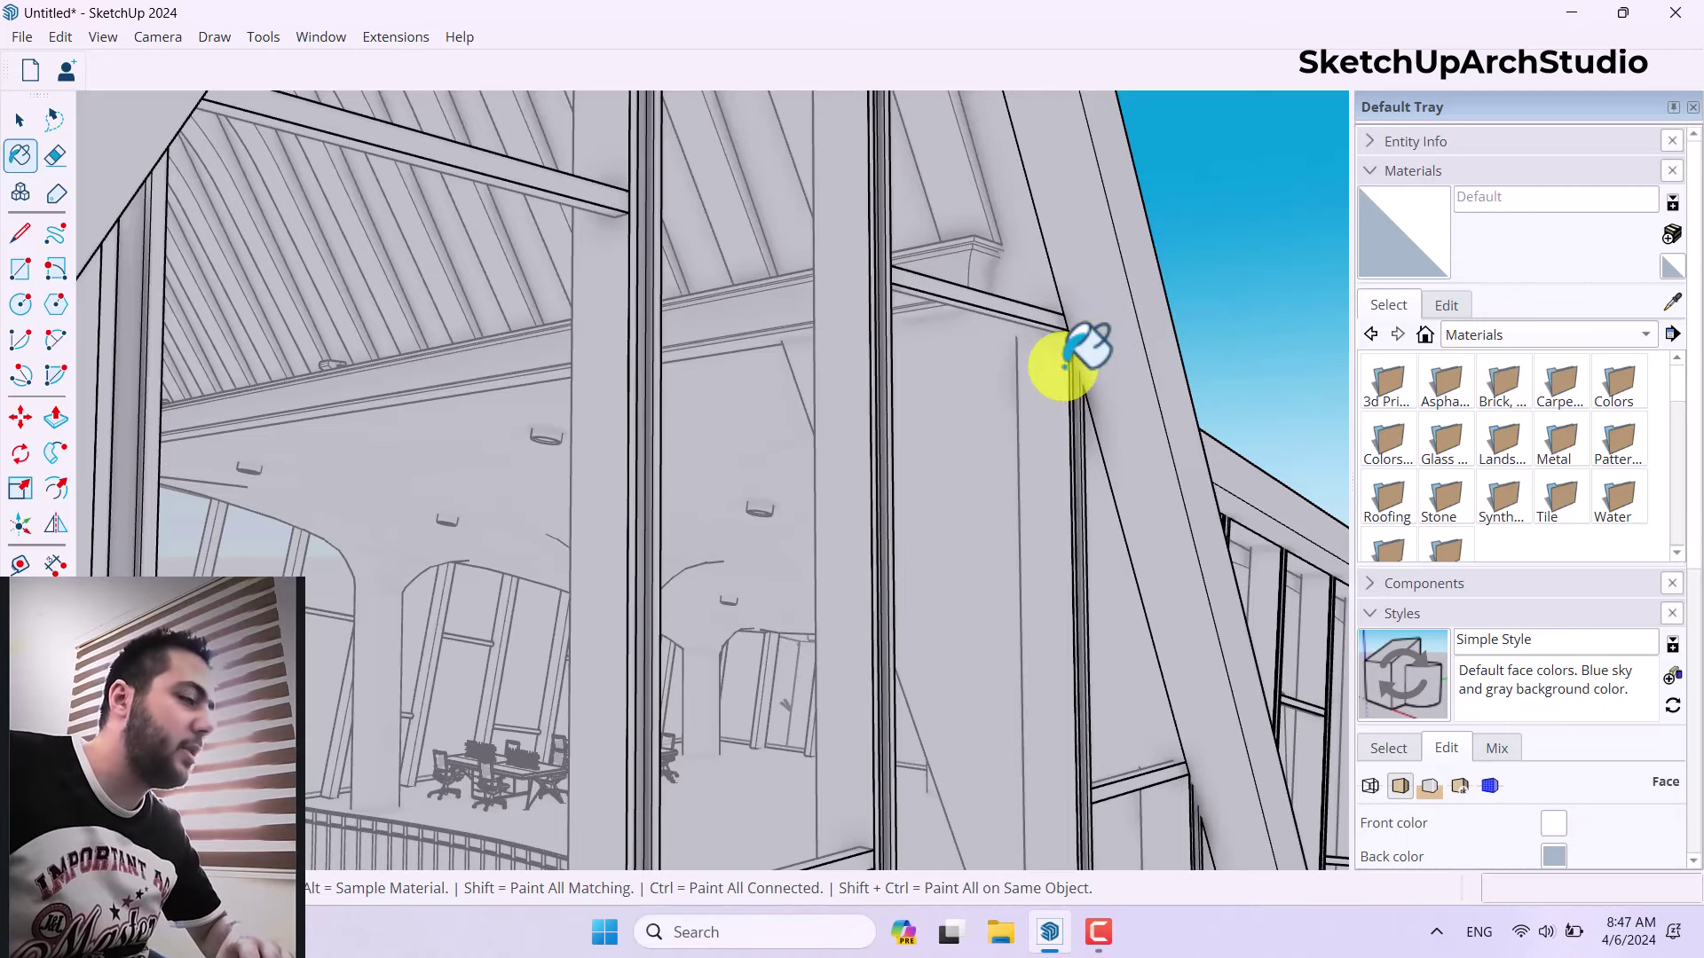
{"action": "left_click", "coordinate": [1411, 171]}
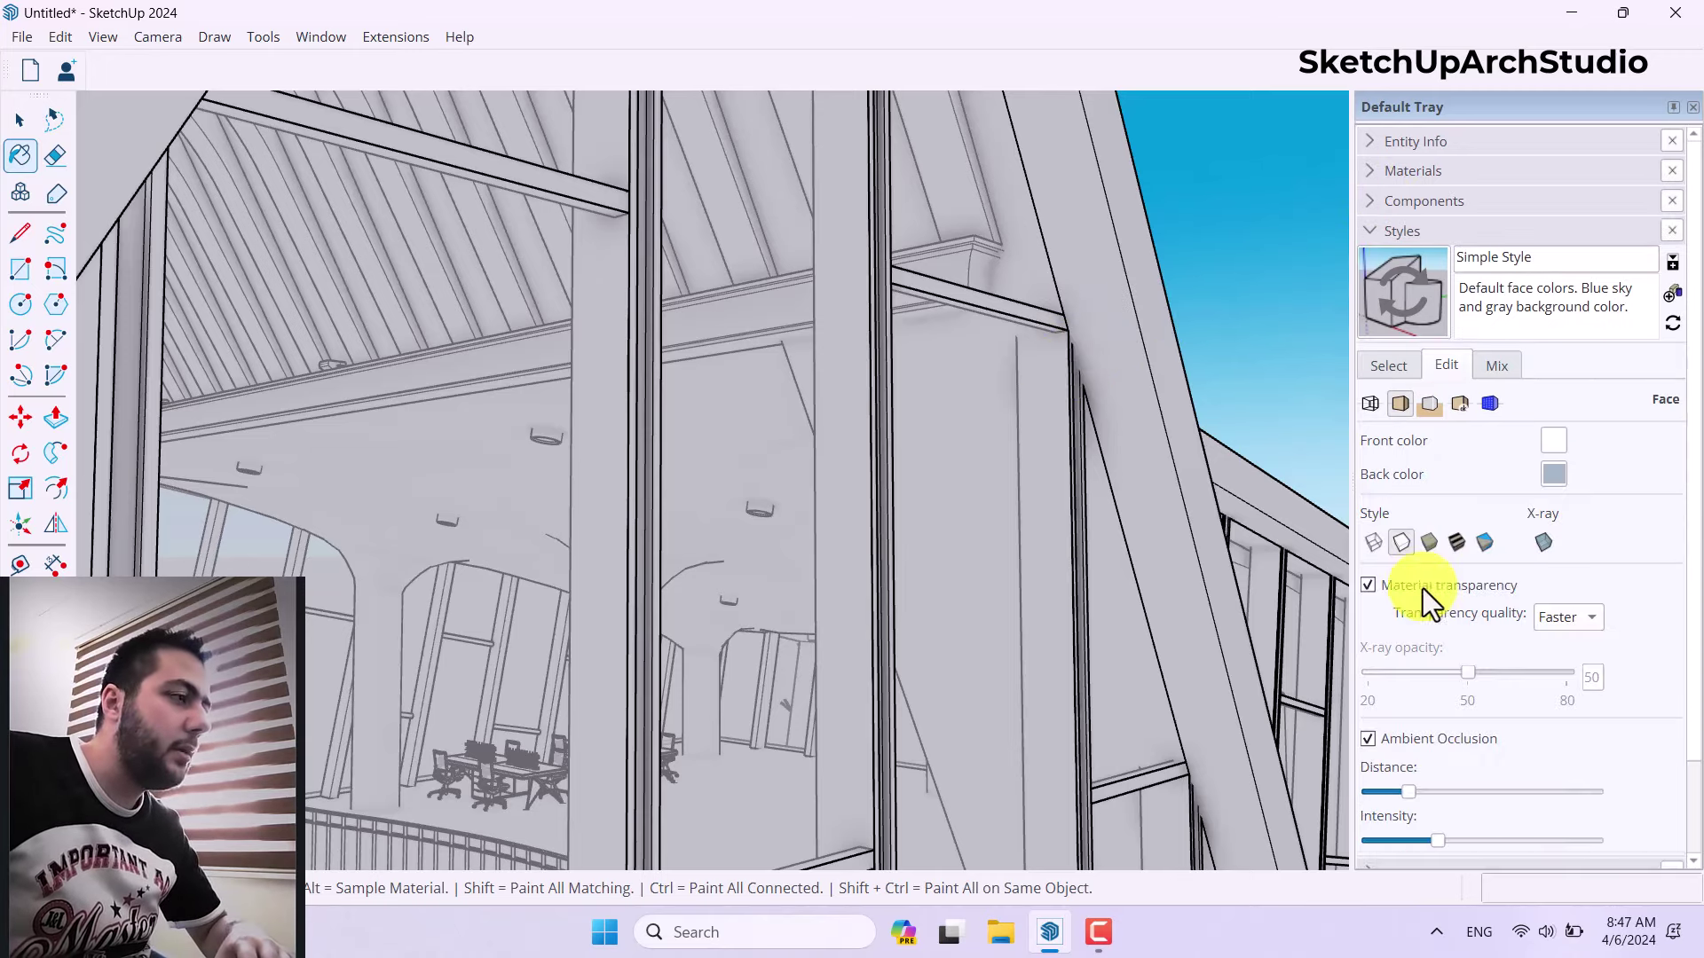
{"action": "scroll", "coordinate": [1686, 701], "scroll_direction": "down", "scroll_amount": 2}
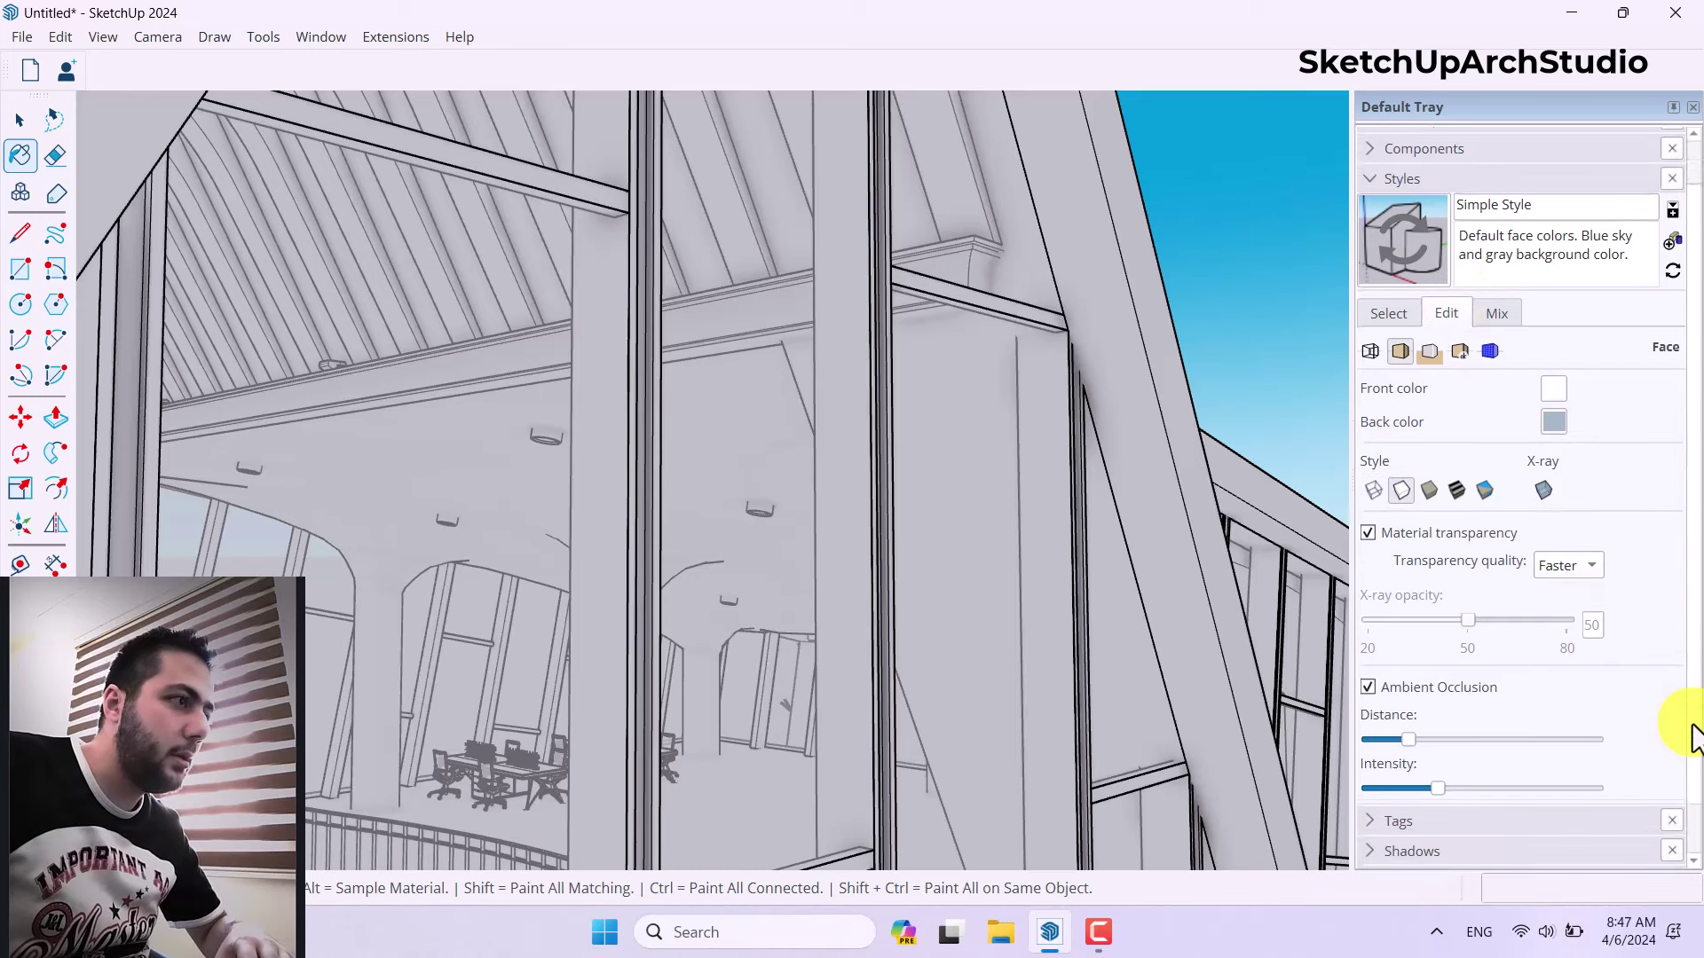
{"action": "left_click_drag", "start_coordinate": [1408, 685], "coordinate": [1542, 690]}
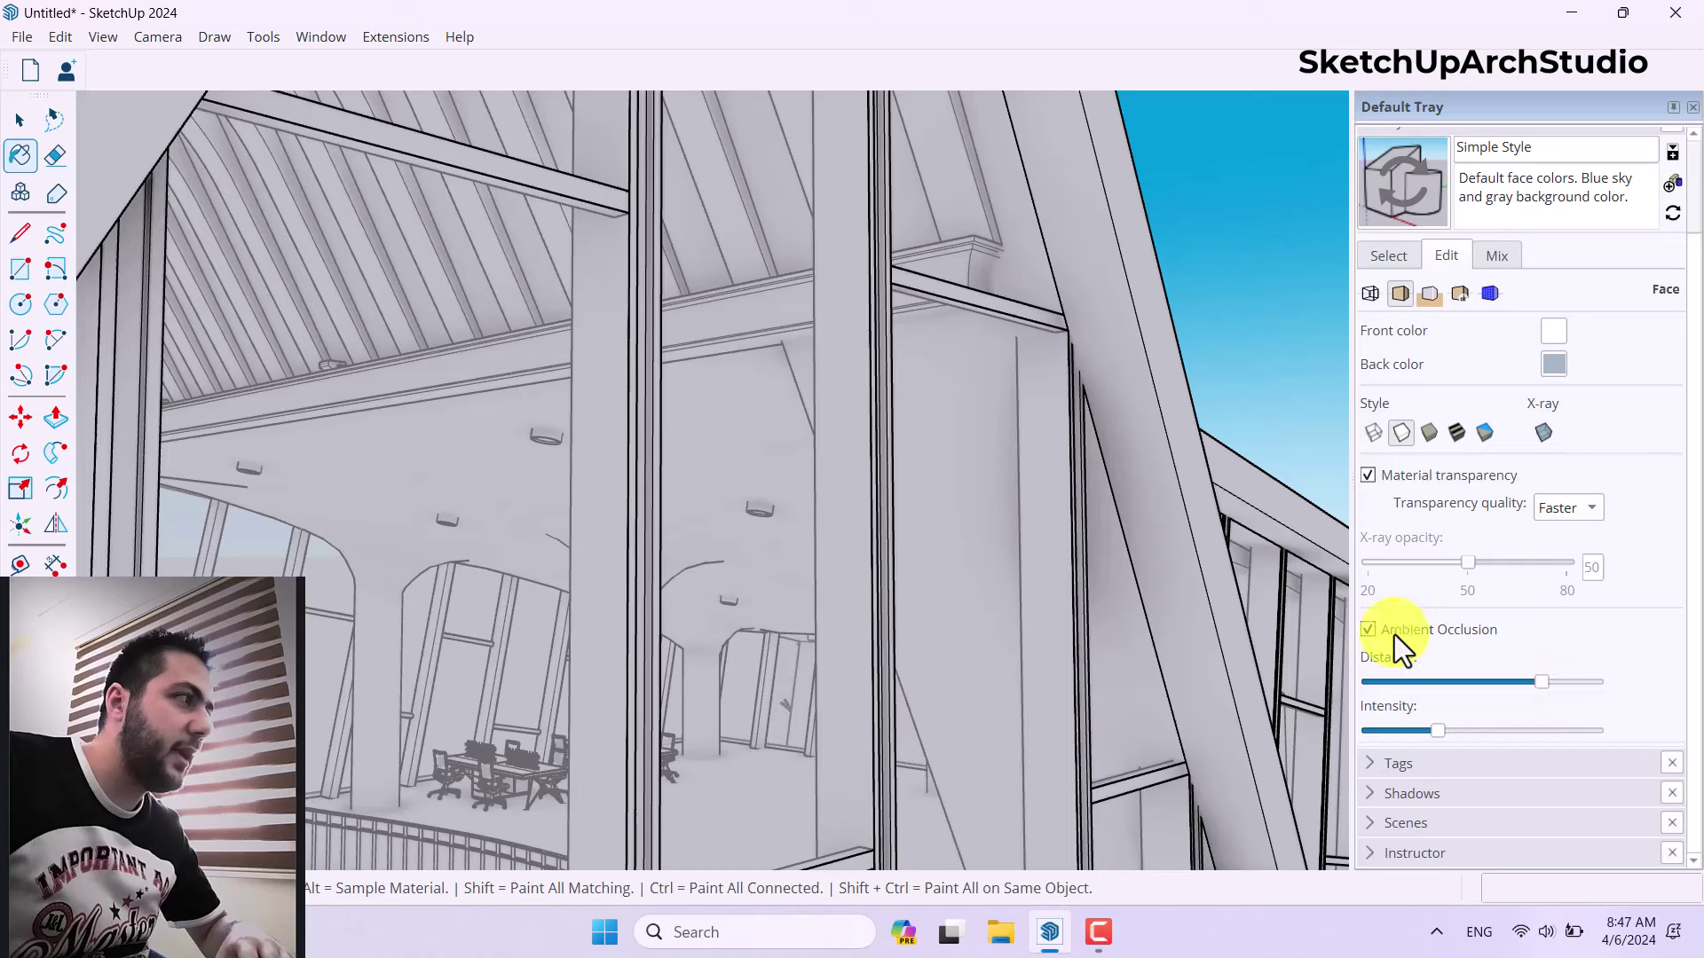
{"action": "left_click", "coordinate": [18, 121]}
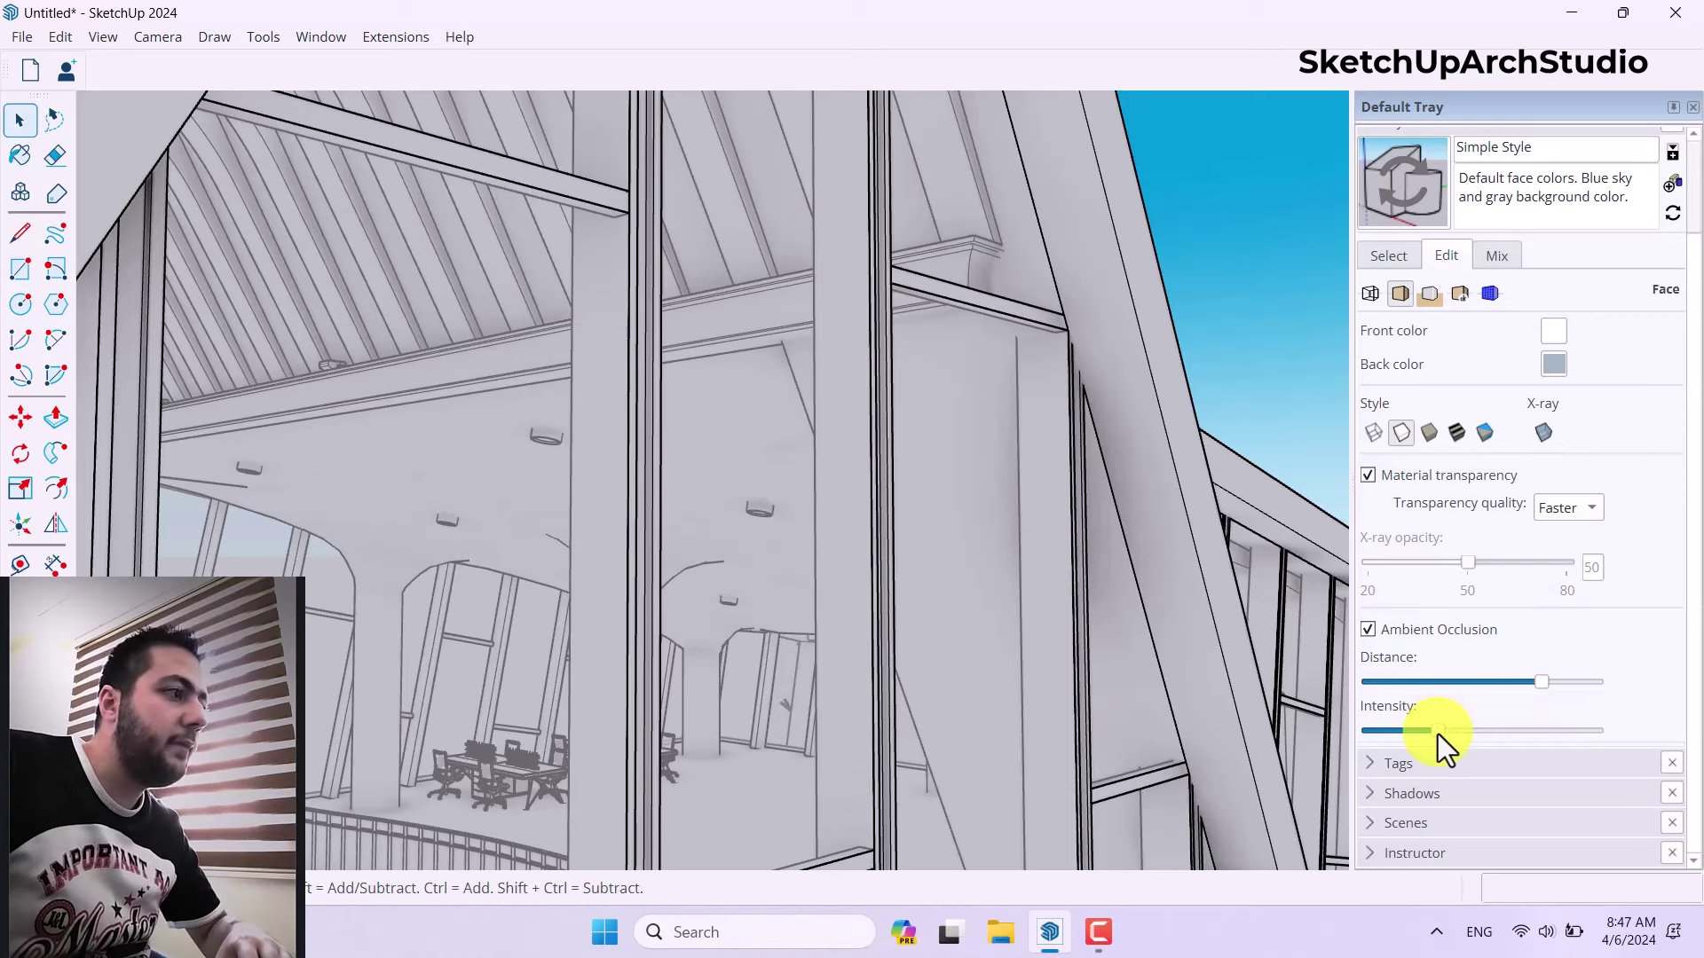
{"action": "left_click_drag", "start_coordinate": [1437, 732], "coordinate": [1573, 732]}
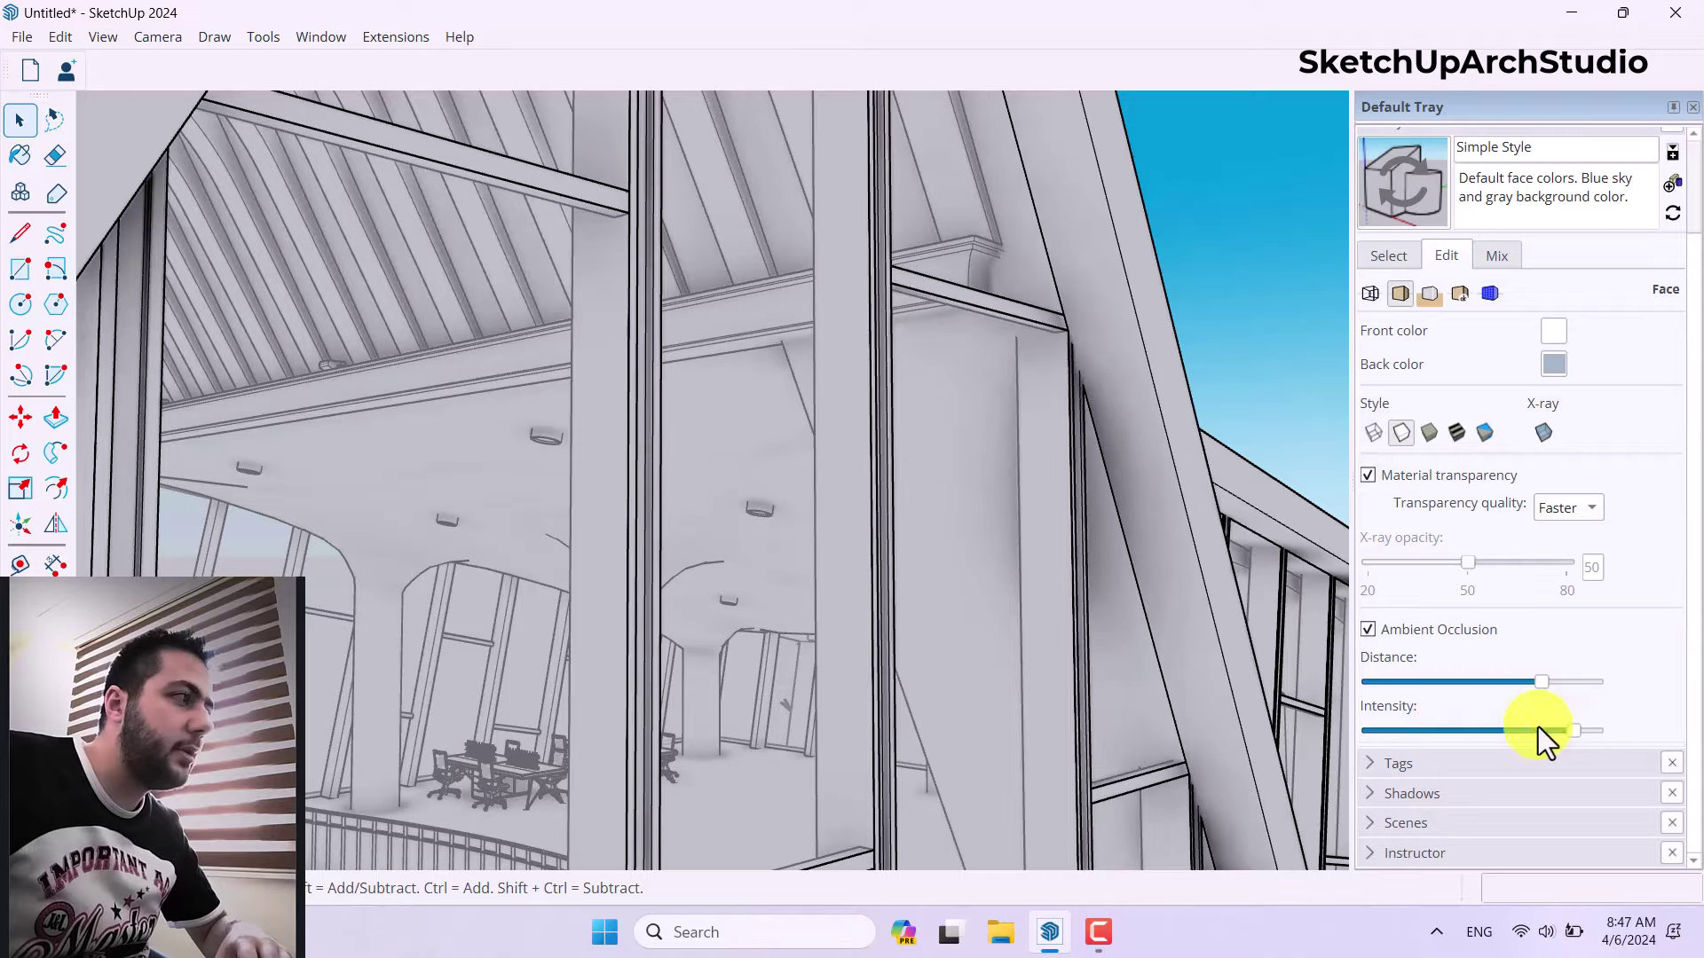
- Orbit around the A-frame exterior to view the stronger occlusion shading
{"action": "scroll", "coordinate": [929, 441], "scroll_direction": "down", "scroll_amount": 1}
{"action": "scroll", "coordinate": [924, 438], "scroll_direction": "down", "scroll_amount": 5}
{"action": "middle_click_drag", "start_coordinate": [924, 438], "coordinate": [851, 461]}
{"action": "scroll", "coordinate": [1094, 579], "scroll_direction": "down", "scroll_amount": 3}
{"action": "middle_click_drag", "start_coordinate": [1065, 562], "coordinate": [842, 457]}
{"action": "scroll", "coordinate": [888, 461], "scroll_direction": "up", "scroll_amount": 2}
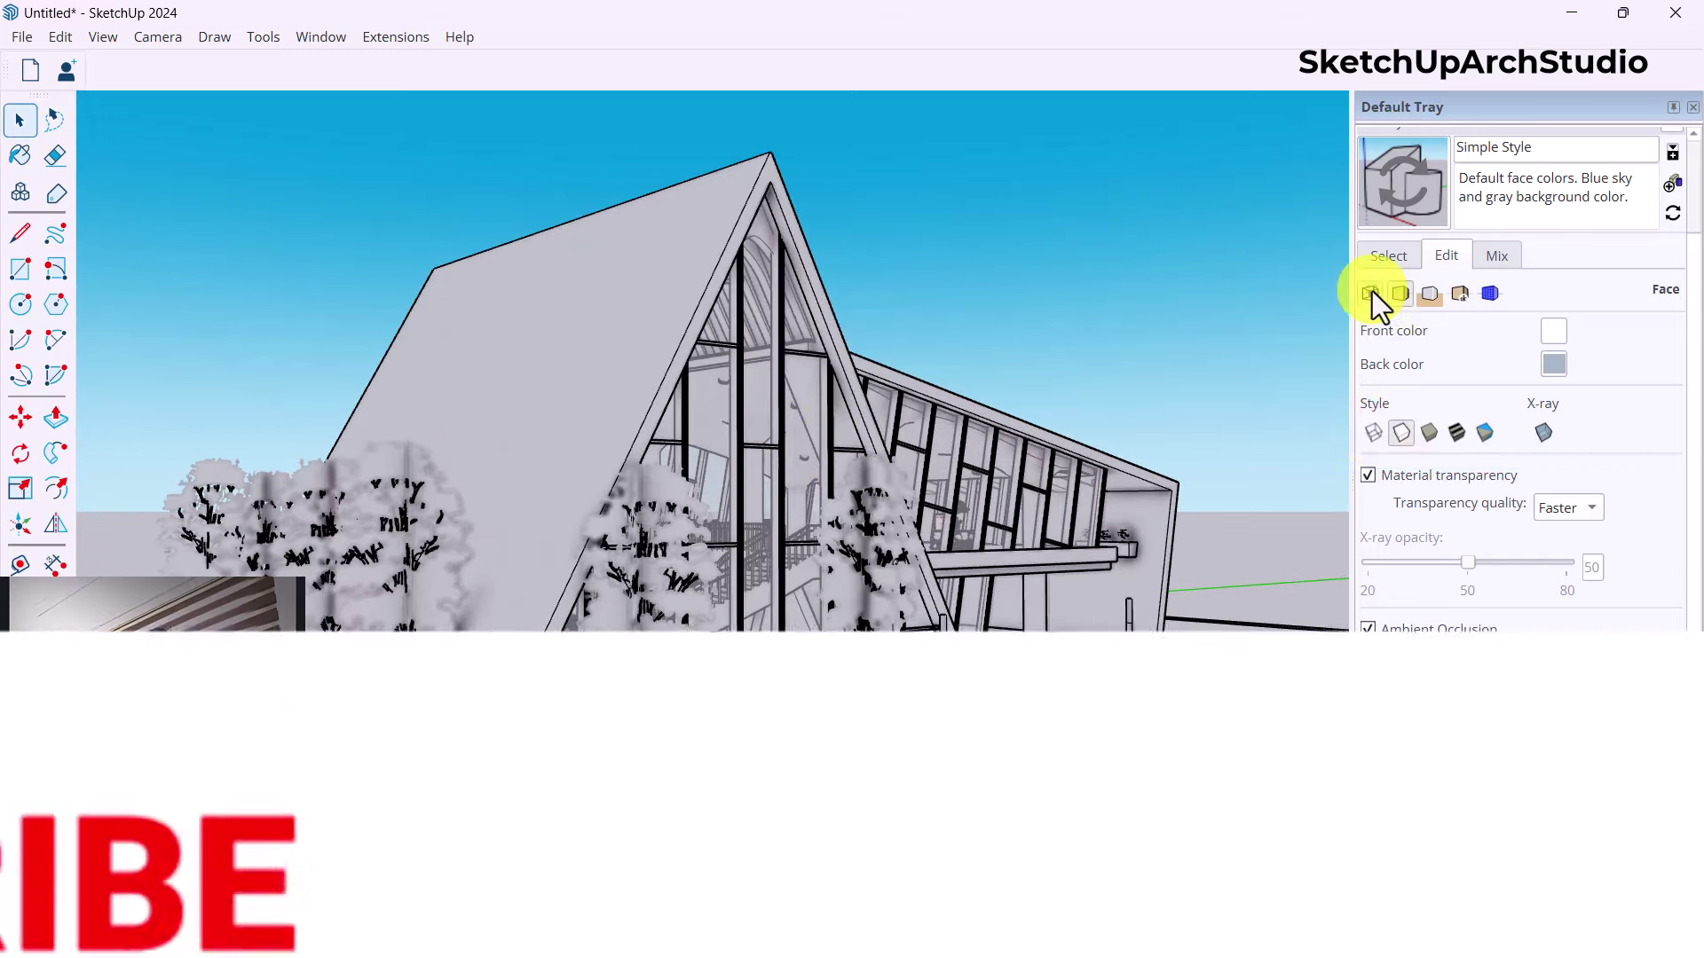
- Reduce the style's edge Profiles thickness from 2 to 1
{"action": "left_click", "coordinate": [1370, 293]}
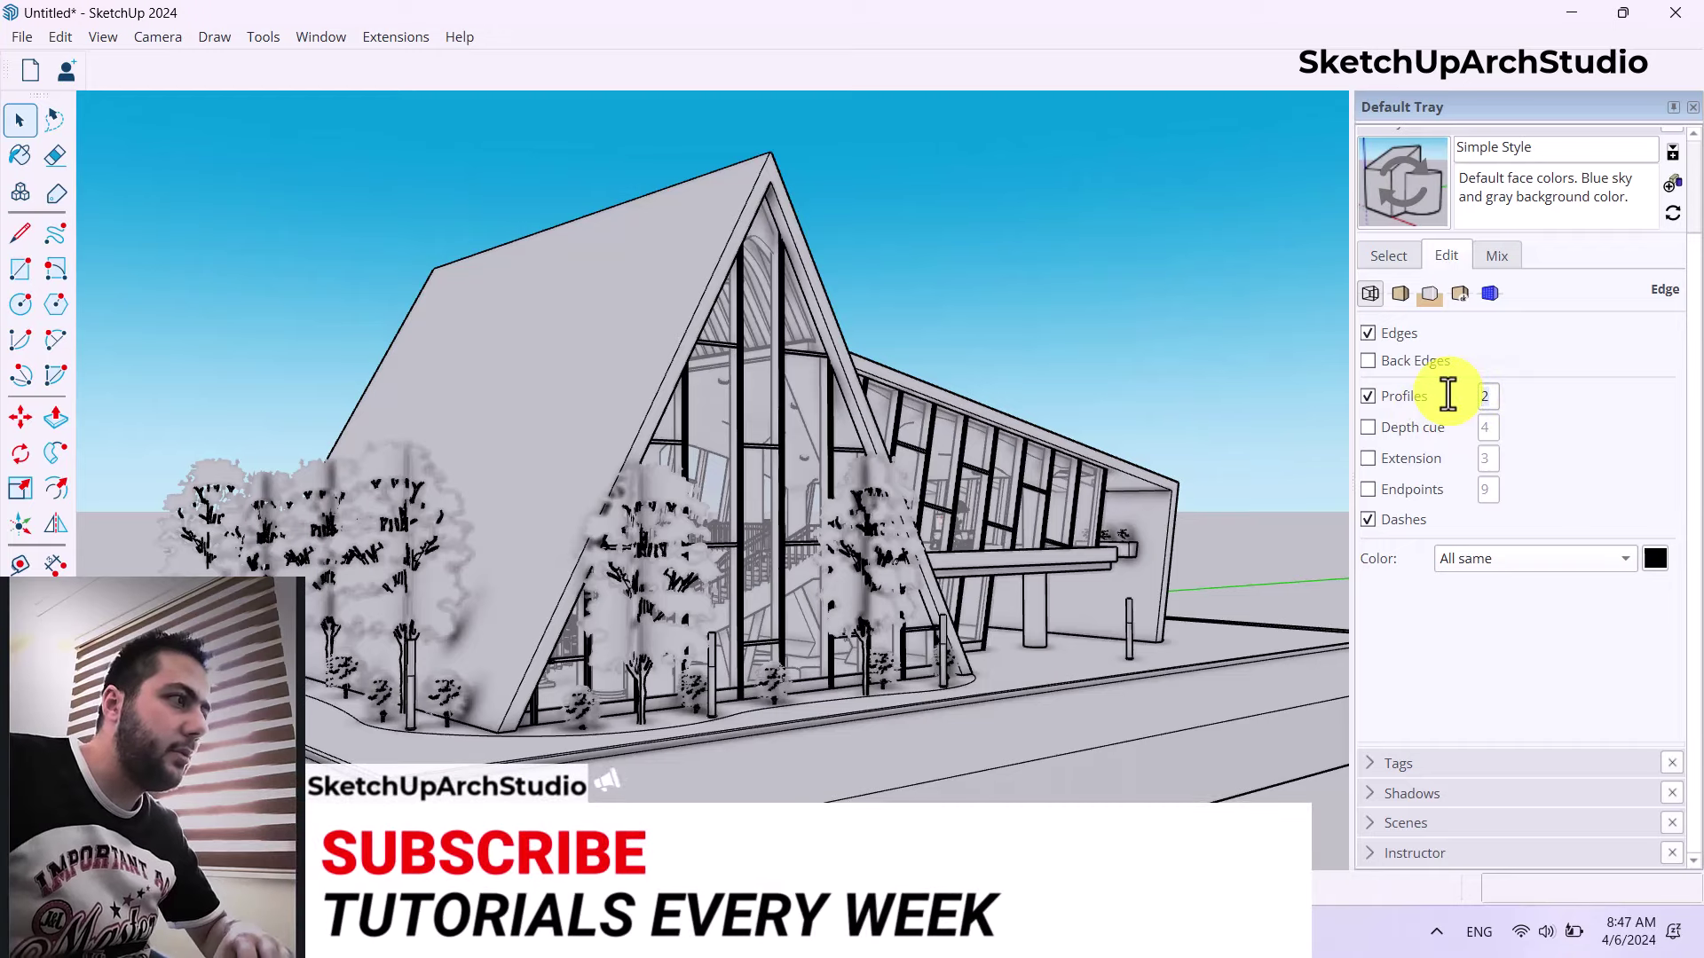
{"action": "key", "text": "BackSpace"}
{"action": "type", "text": "1"}
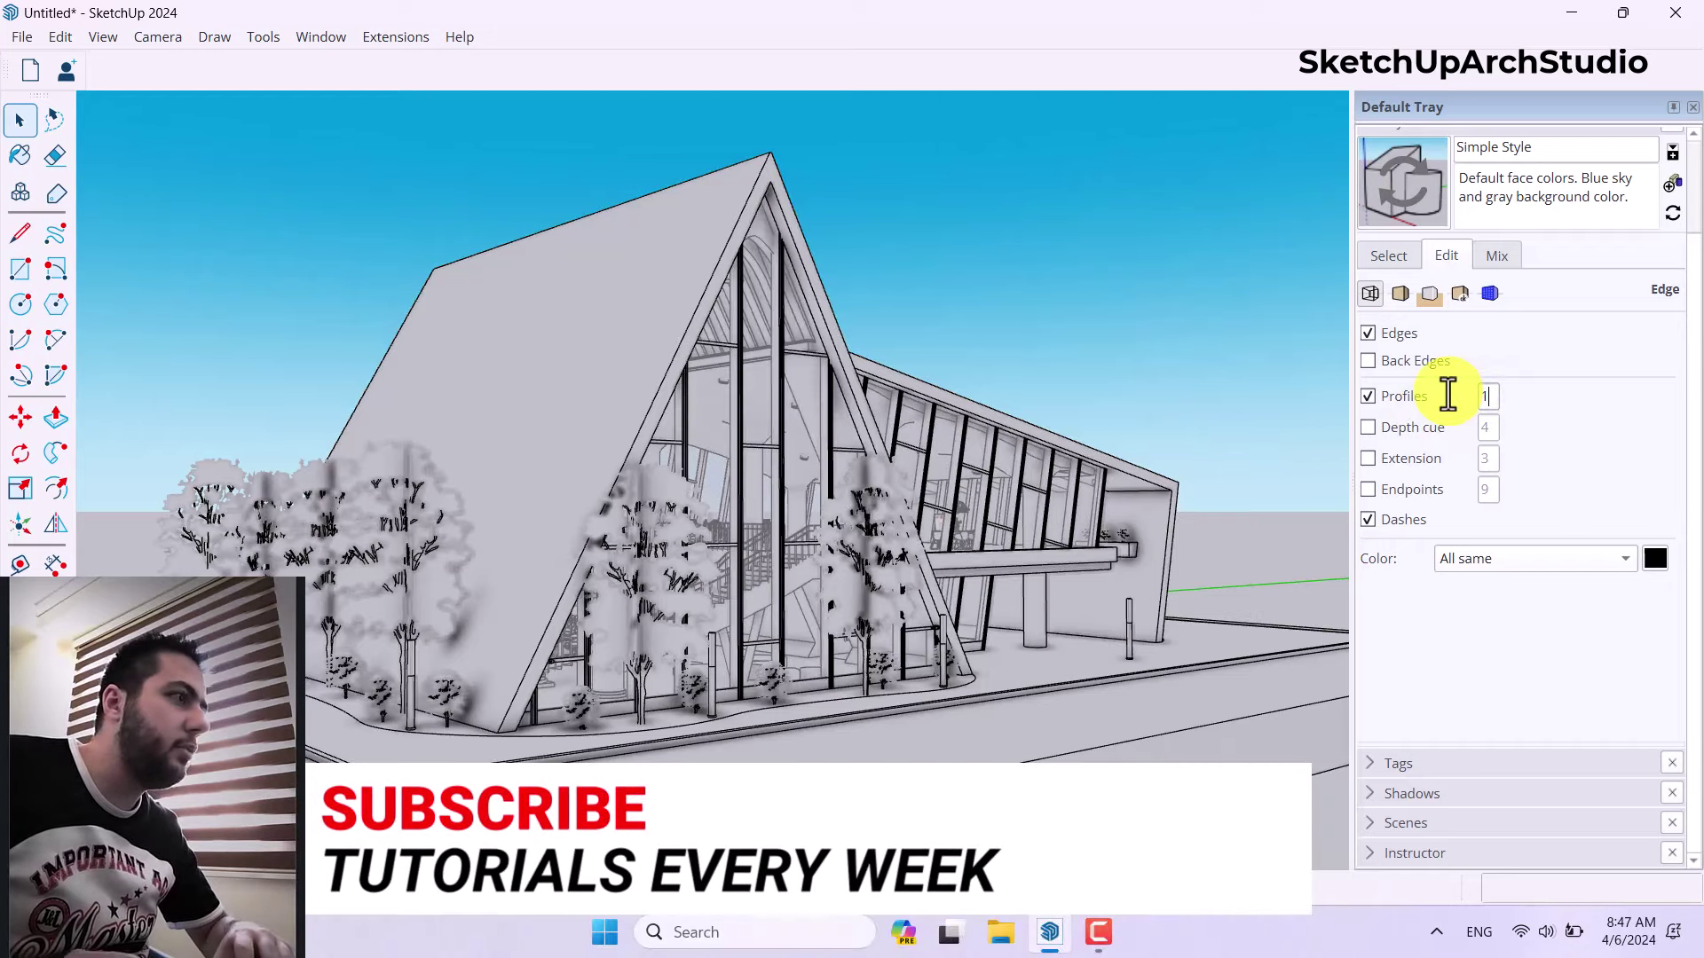
{"action": "scroll", "coordinate": [900, 524], "scroll_direction": "up", "scroll_amount": 1}
{"action": "mouse_move", "coordinate": [900, 523]}
{"action": "middle_mouse_down"}
{"action": "mouse_move", "coordinate": [1019, 453]}
{"action": "mouse_move", "coordinate": [970, 449]}
{"action": "mouse_move", "coordinate": [920, 503]}
{"action": "middle_mouse_up"}
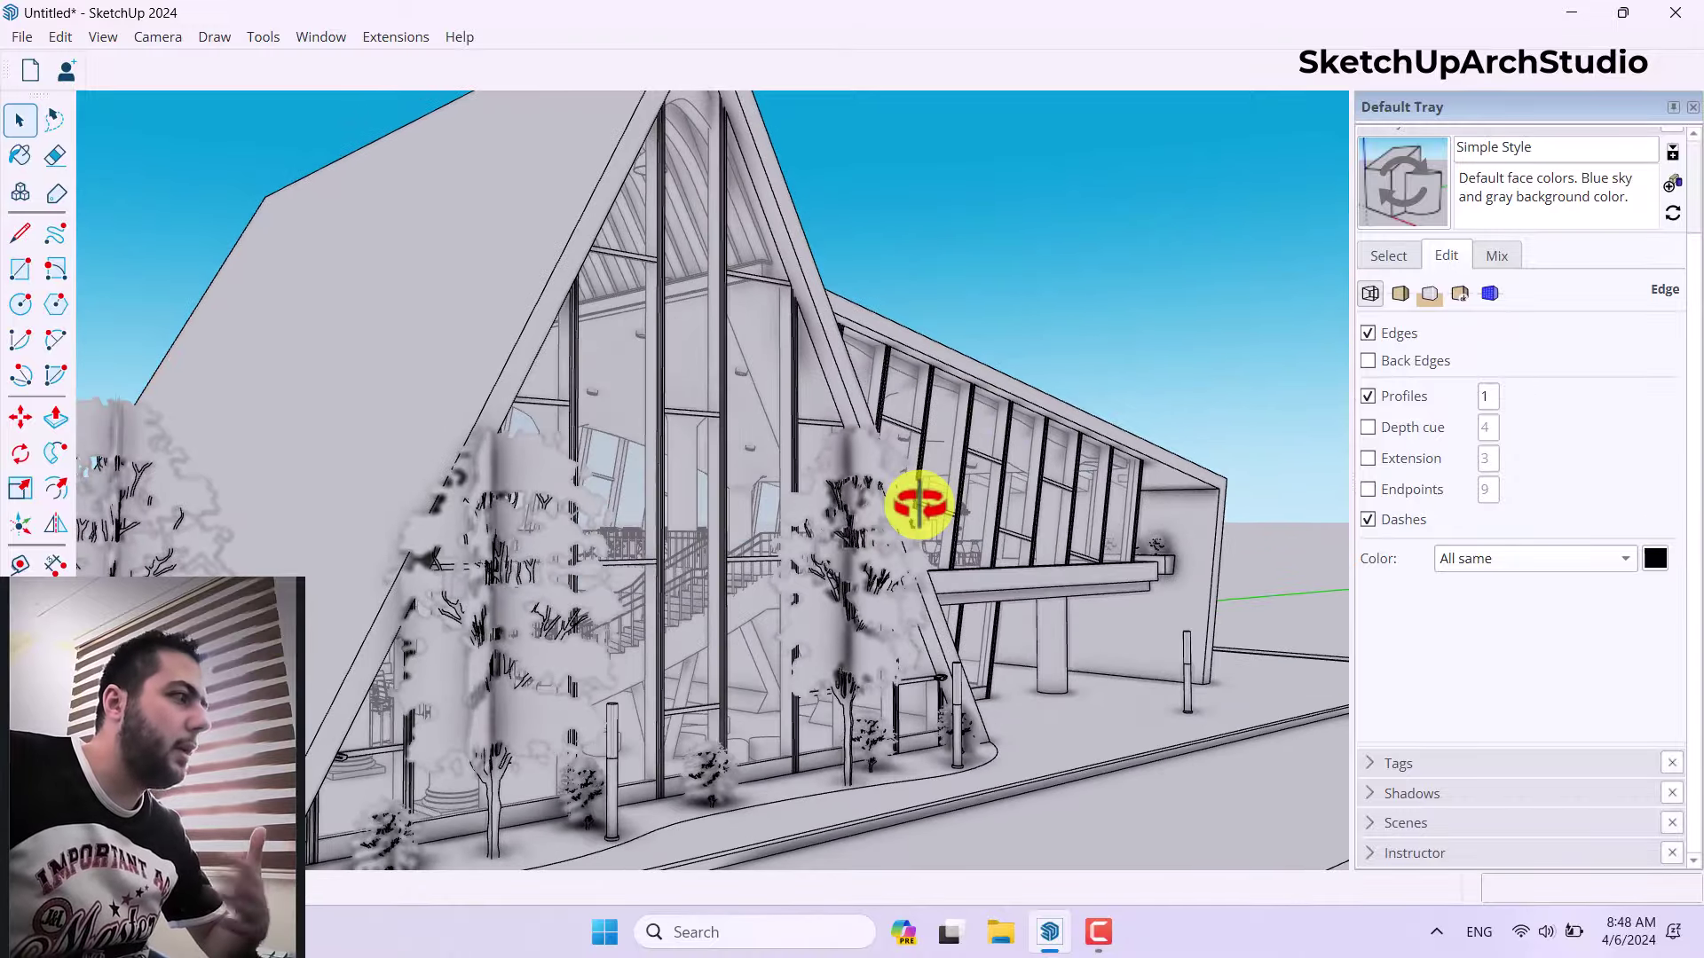
{"action": "scroll", "coordinate": [1055, 558], "scroll_direction": "down", "scroll_amount": 3}
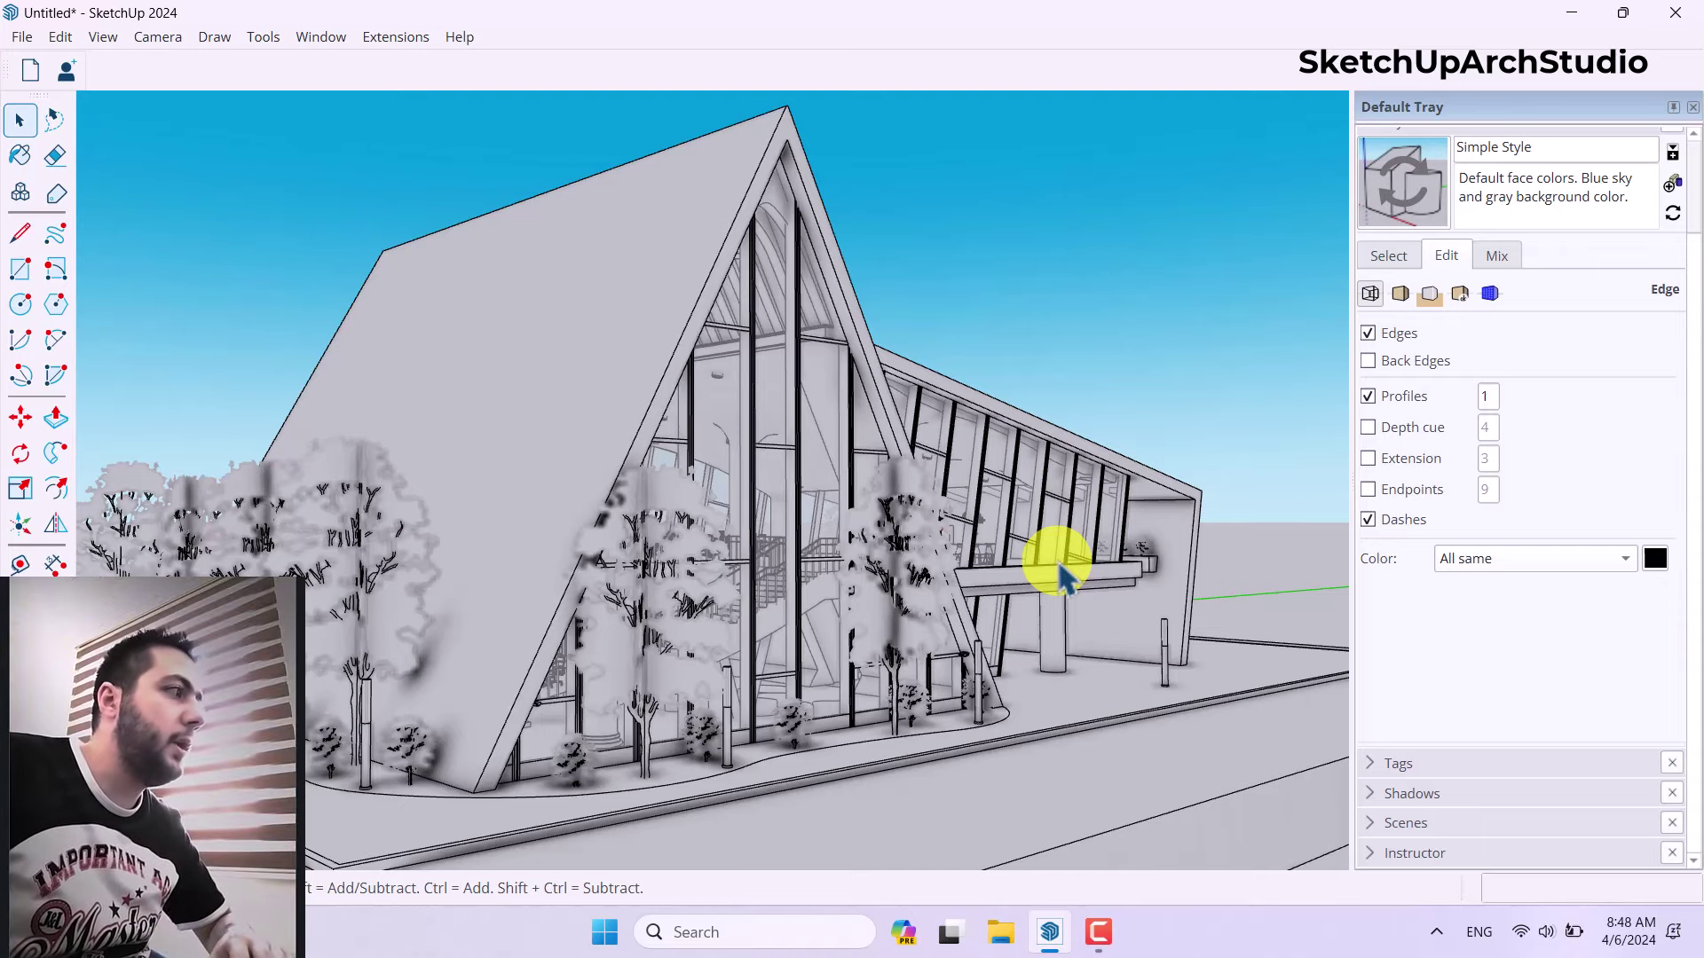
{"action": "middle_click_drag", "start_coordinate": [828, 562], "coordinate": [1243, 657]}
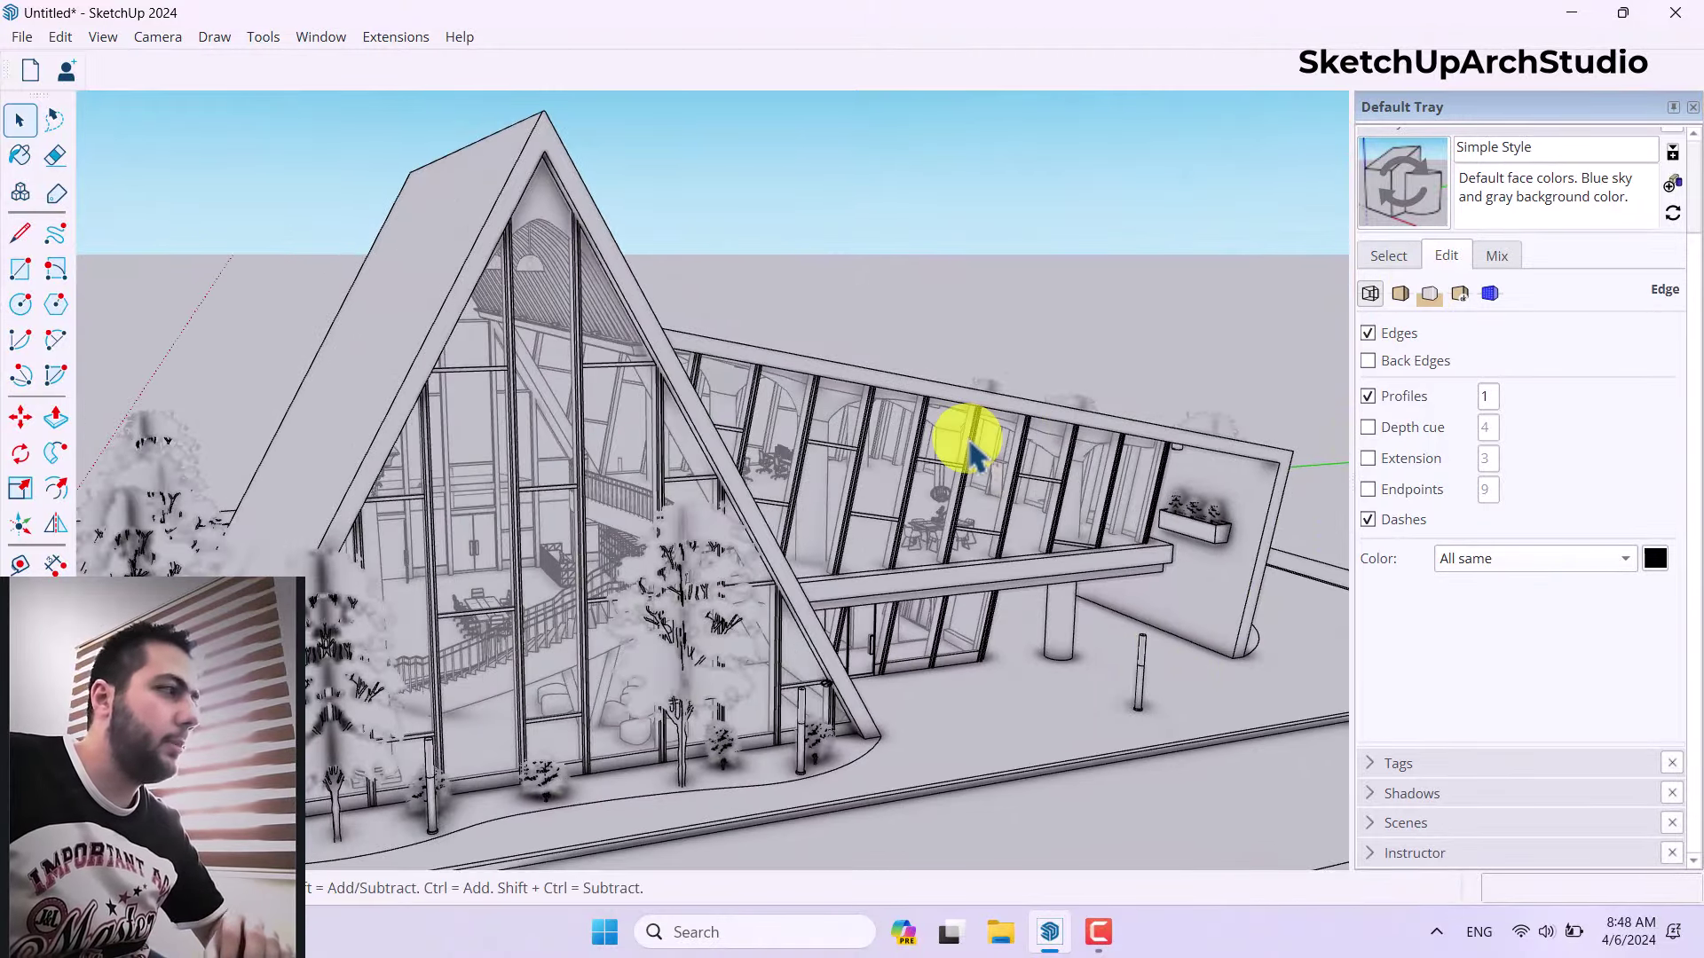
{"action": "scroll", "coordinate": [1411, 230], "scroll_direction": "up", "scroll_amount": 2}
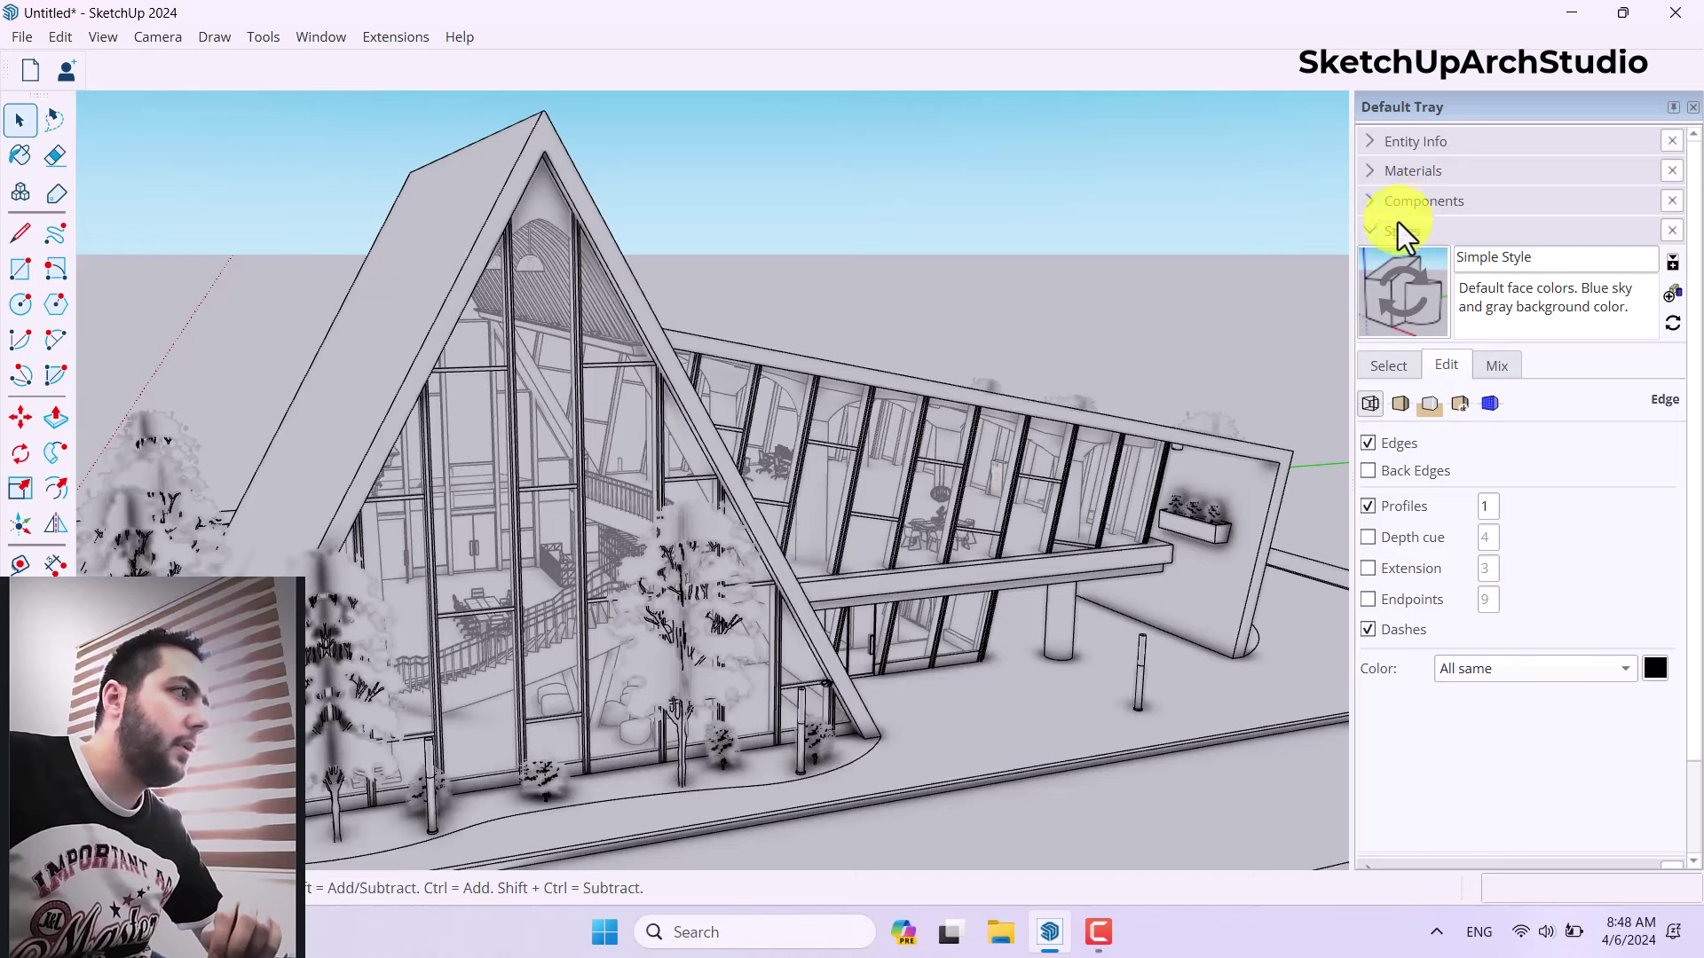
- Collapse the Styles panel and close the Default Tray to widen the view
{"action": "left_click", "coordinate": [1403, 231]}
{"action": "left_click", "coordinate": [1692, 106]}
{"action": "scroll", "coordinate": [1091, 344], "scroll_direction": "down", "scroll_amount": 2}
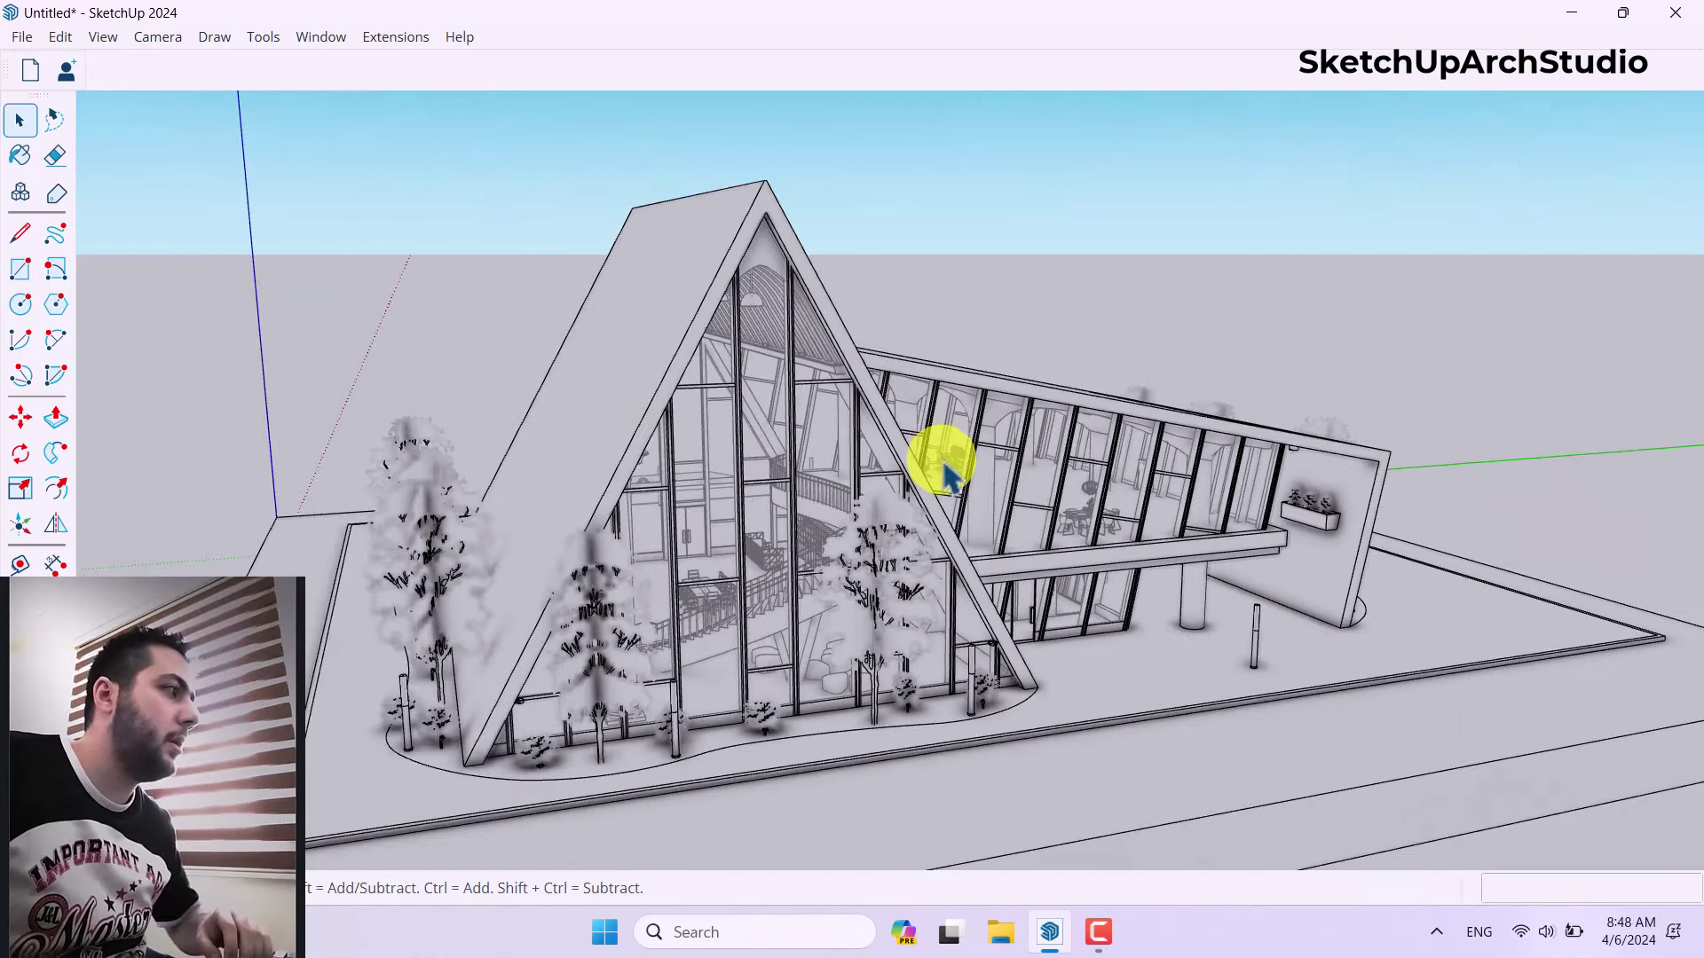
{"action": "middle_click_drag", "start_coordinate": [944, 475], "coordinate": [1035, 539]}
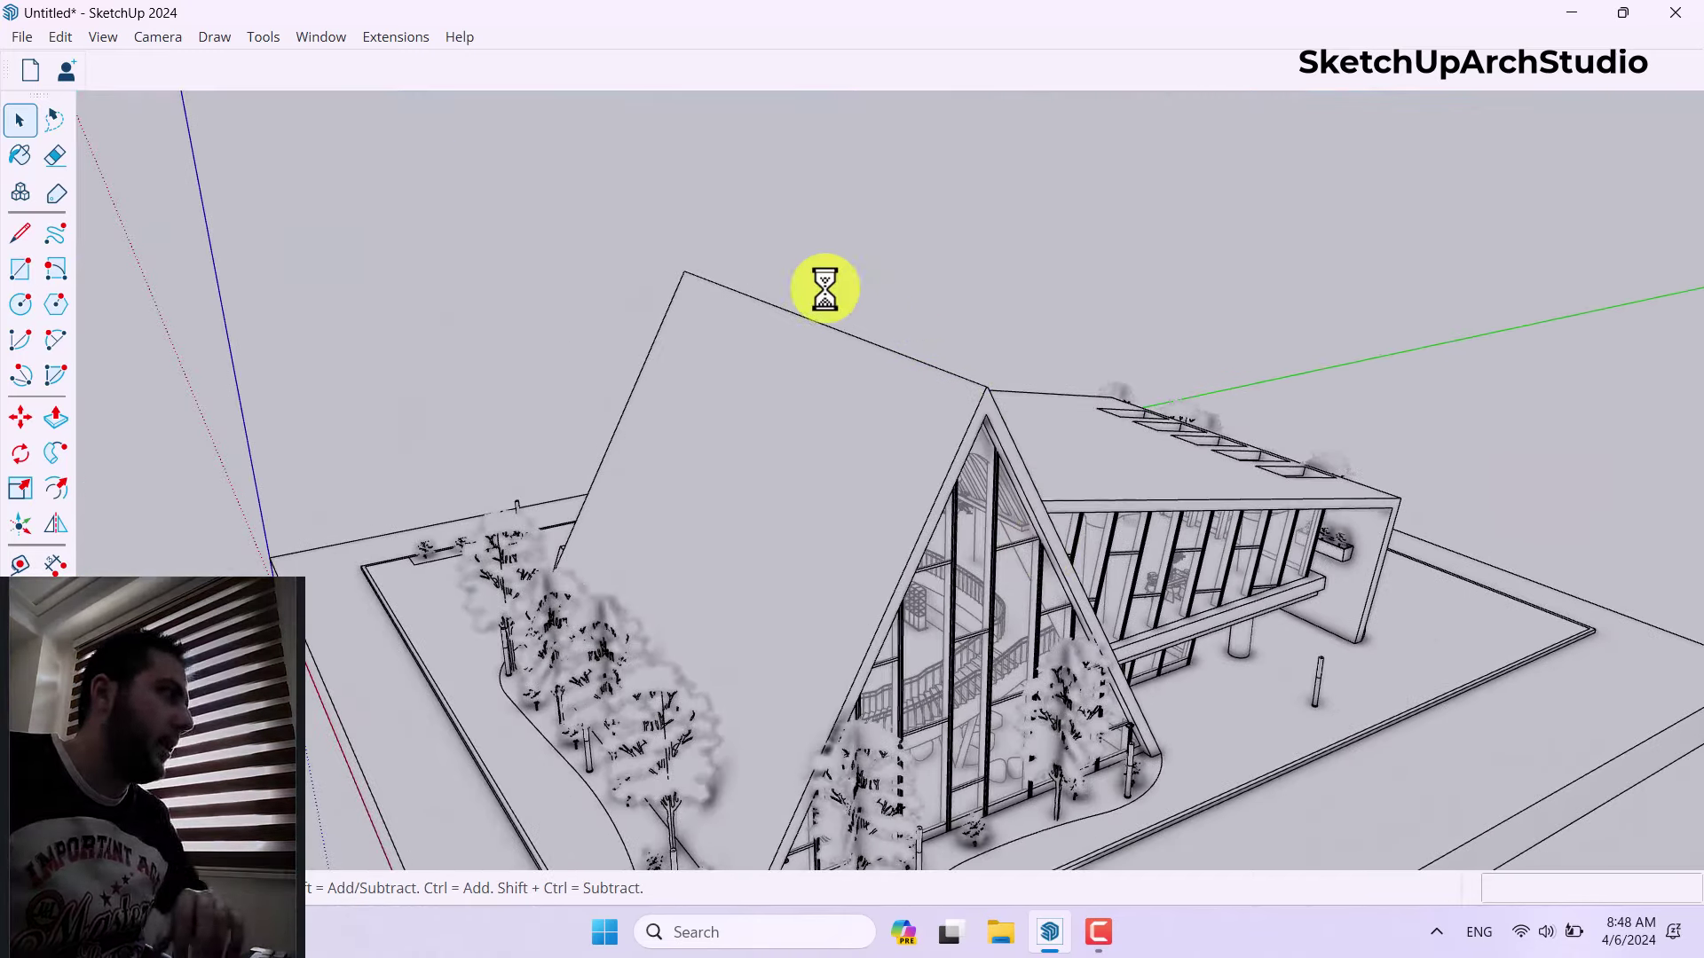
- Purge Unused and Fix Problems from Model Info Statistics, leaving 148 components and 121 materials
{"action": "left_click", "coordinate": [332, 36]}
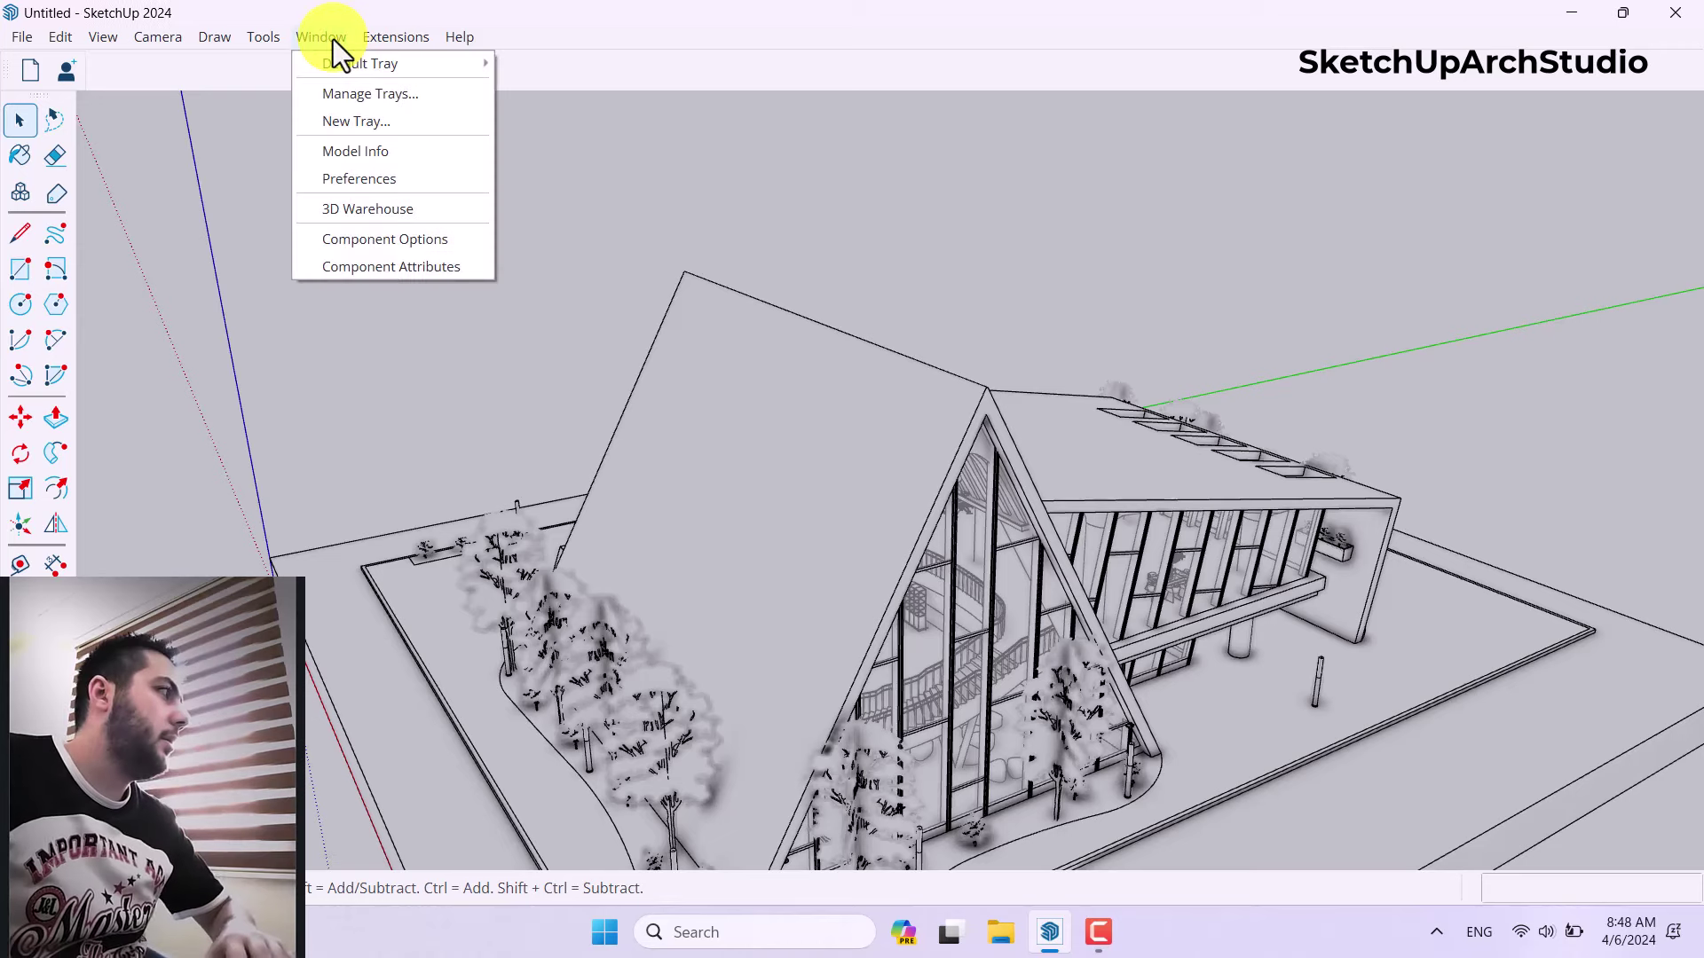
{"action": "left_click", "coordinate": [359, 147]}
{"action": "left_click", "coordinate": [621, 444]}
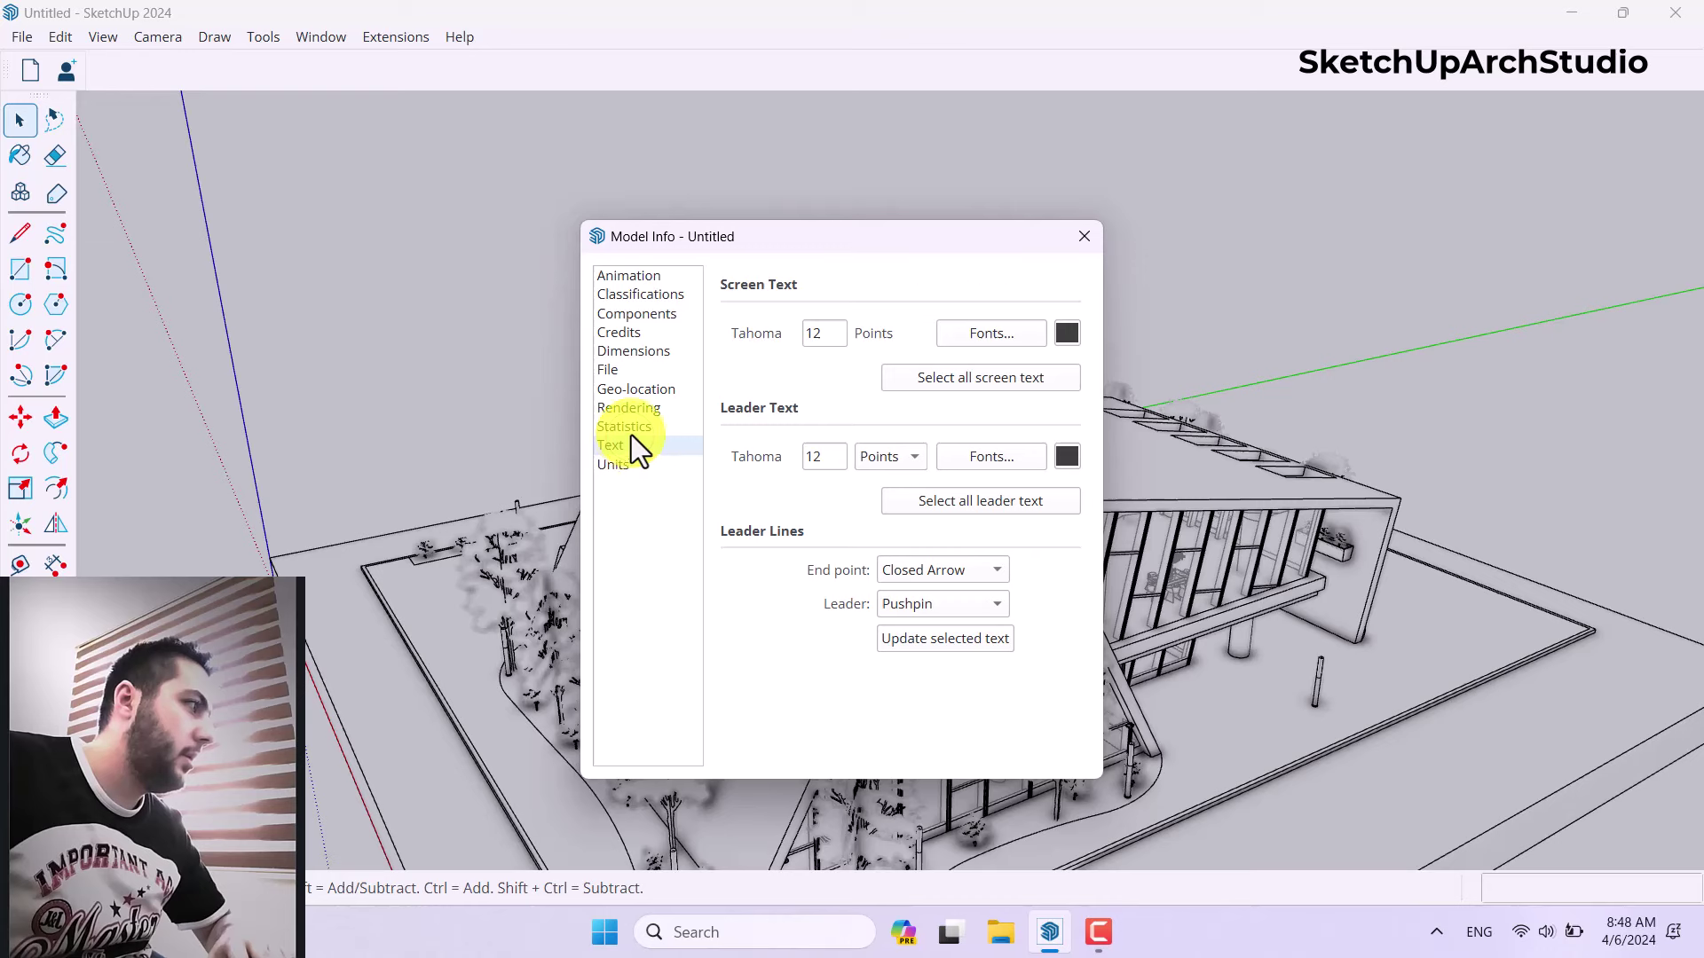
{"action": "left_click", "coordinate": [628, 428]}
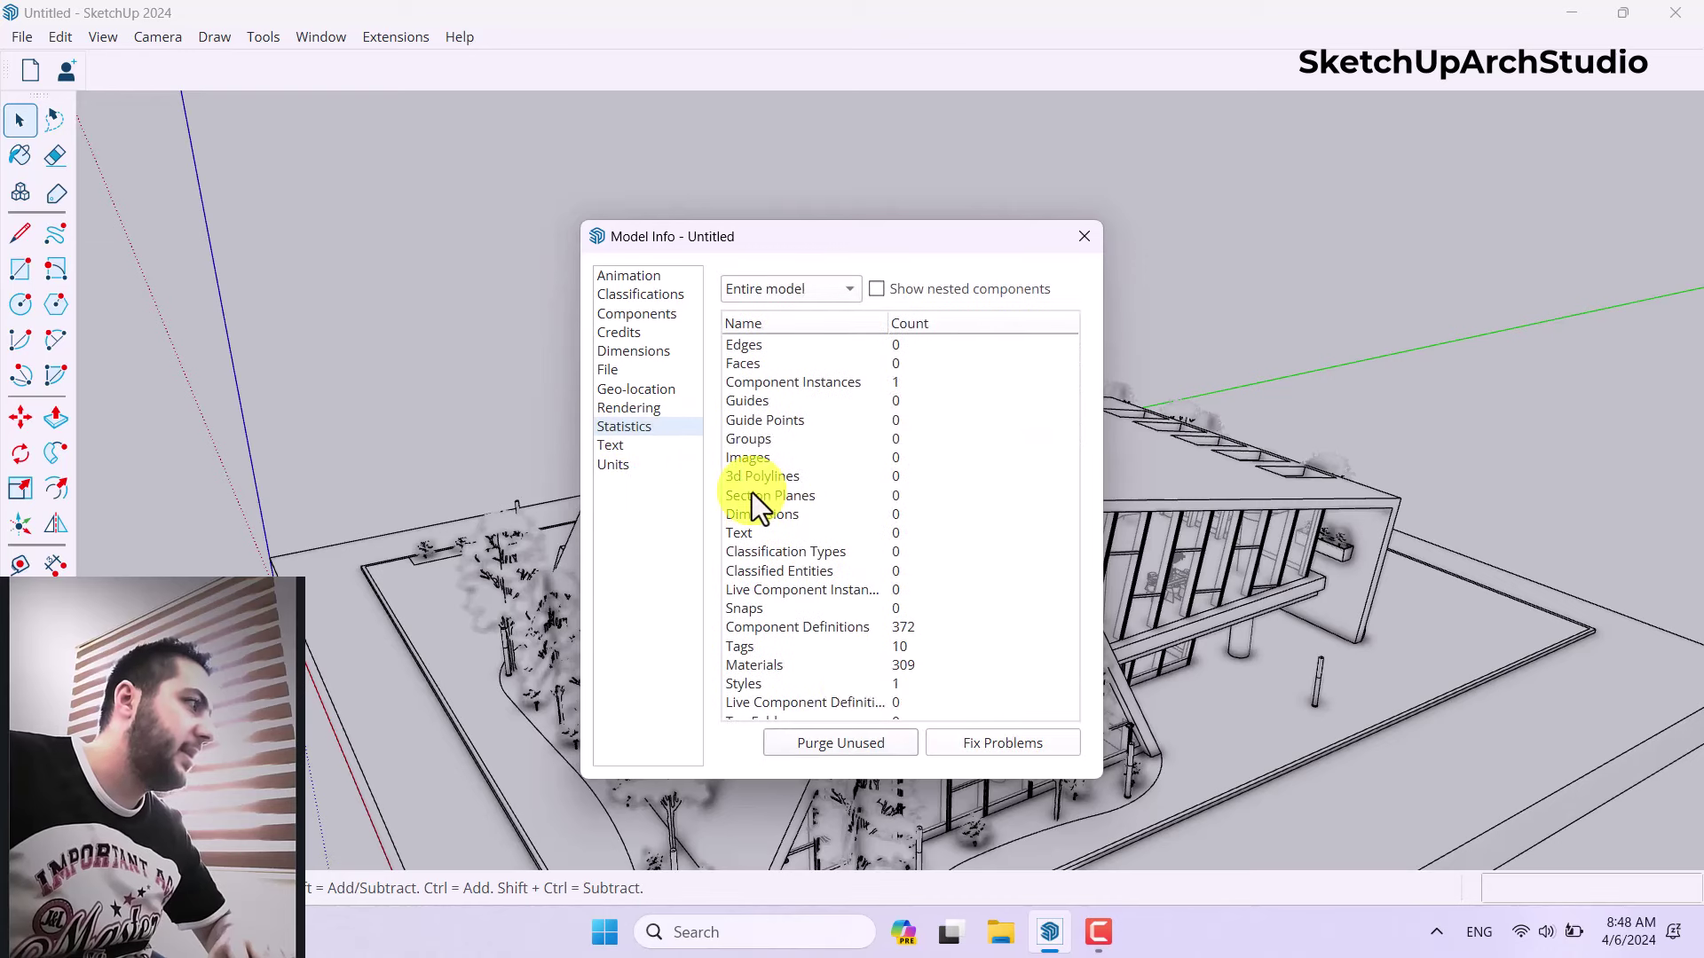
{"action": "left_click", "coordinate": [850, 747]}
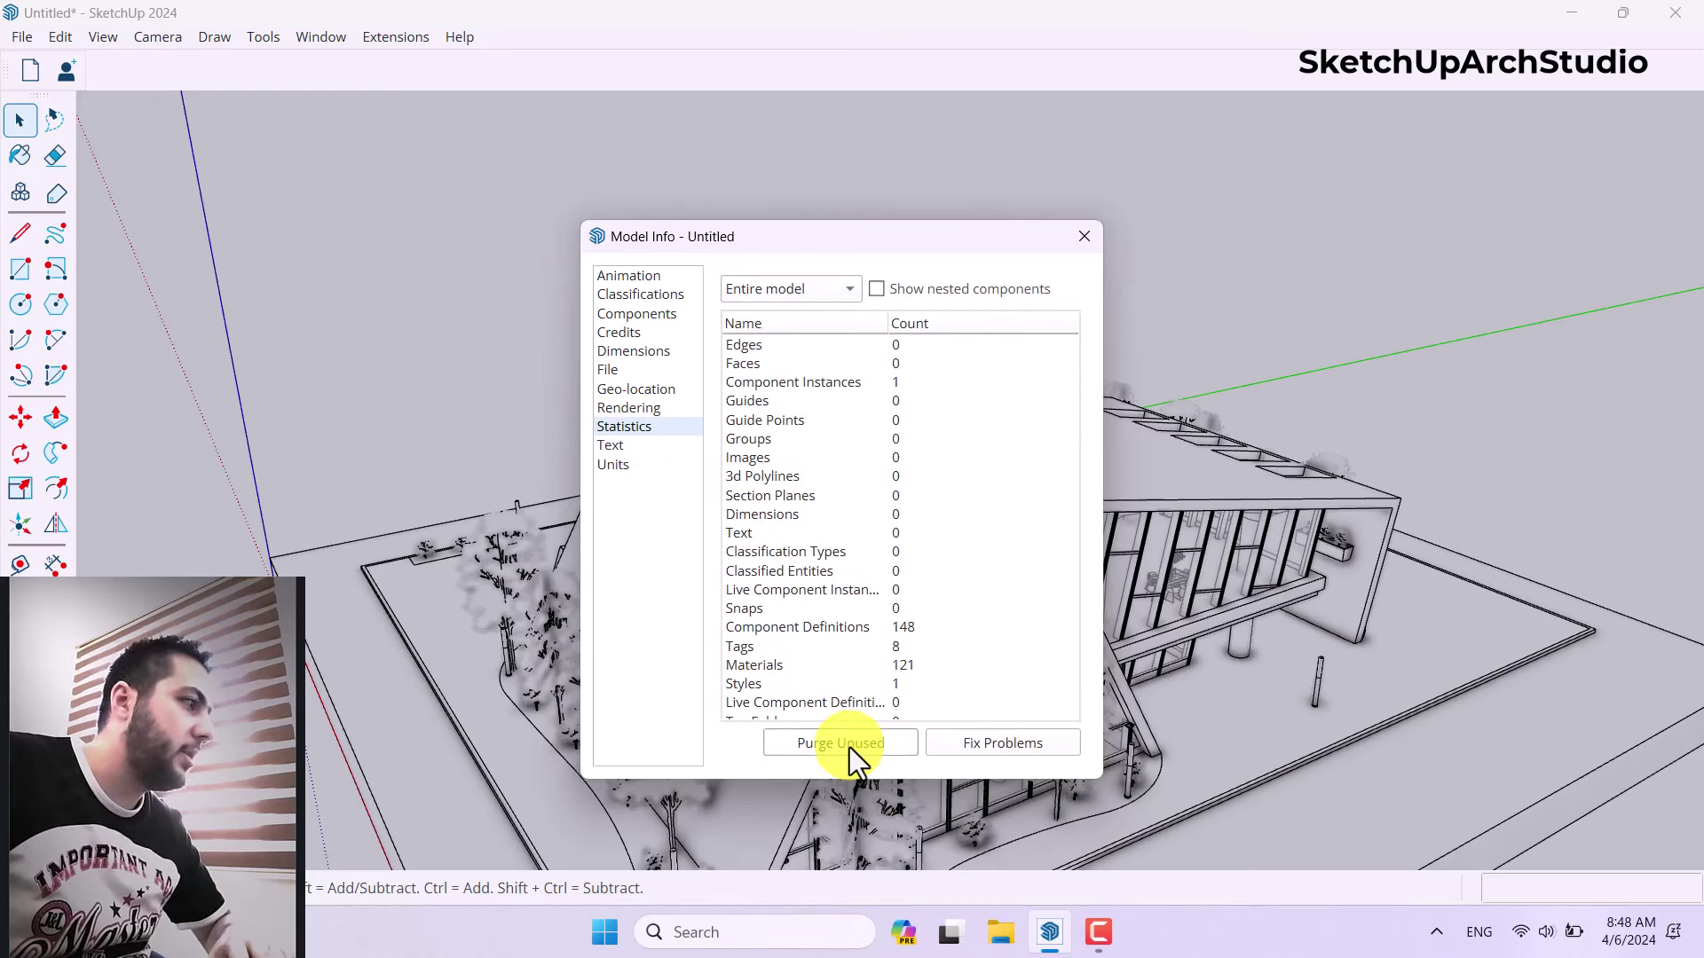
{"action": "left_click", "coordinate": [1000, 741]}
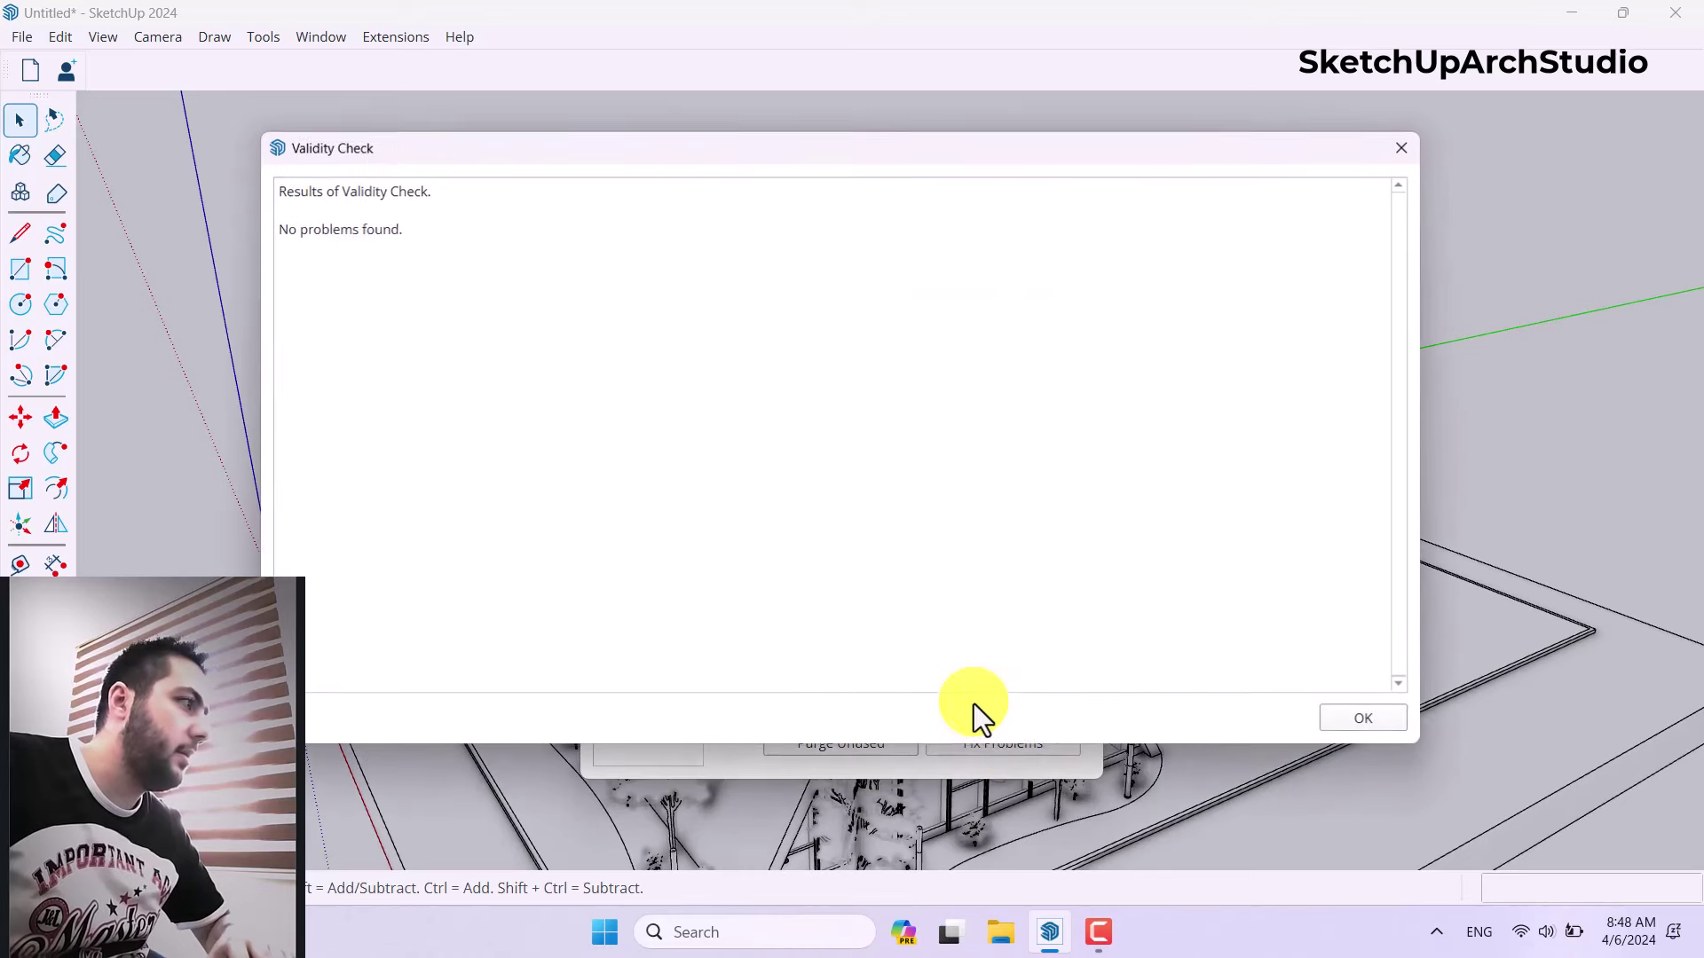
{"action": "left_click", "coordinate": [1329, 719]}
{"action": "left_click", "coordinate": [1077, 238]}
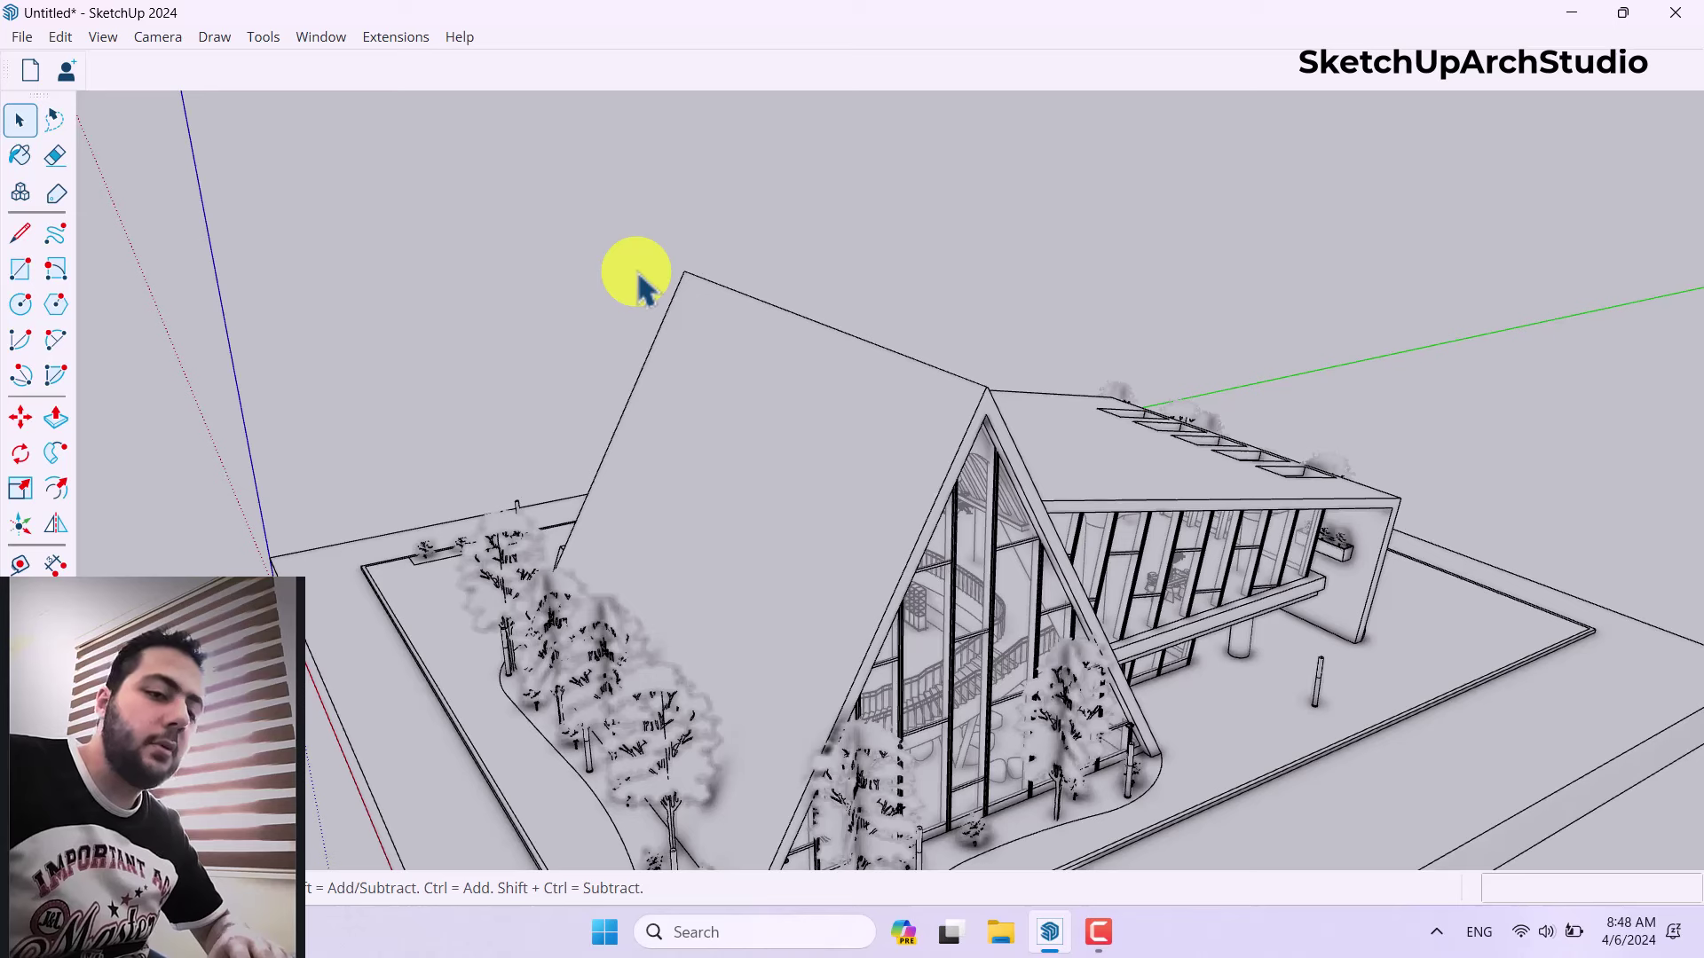
{"action": "left_click", "coordinate": [65, 66]}
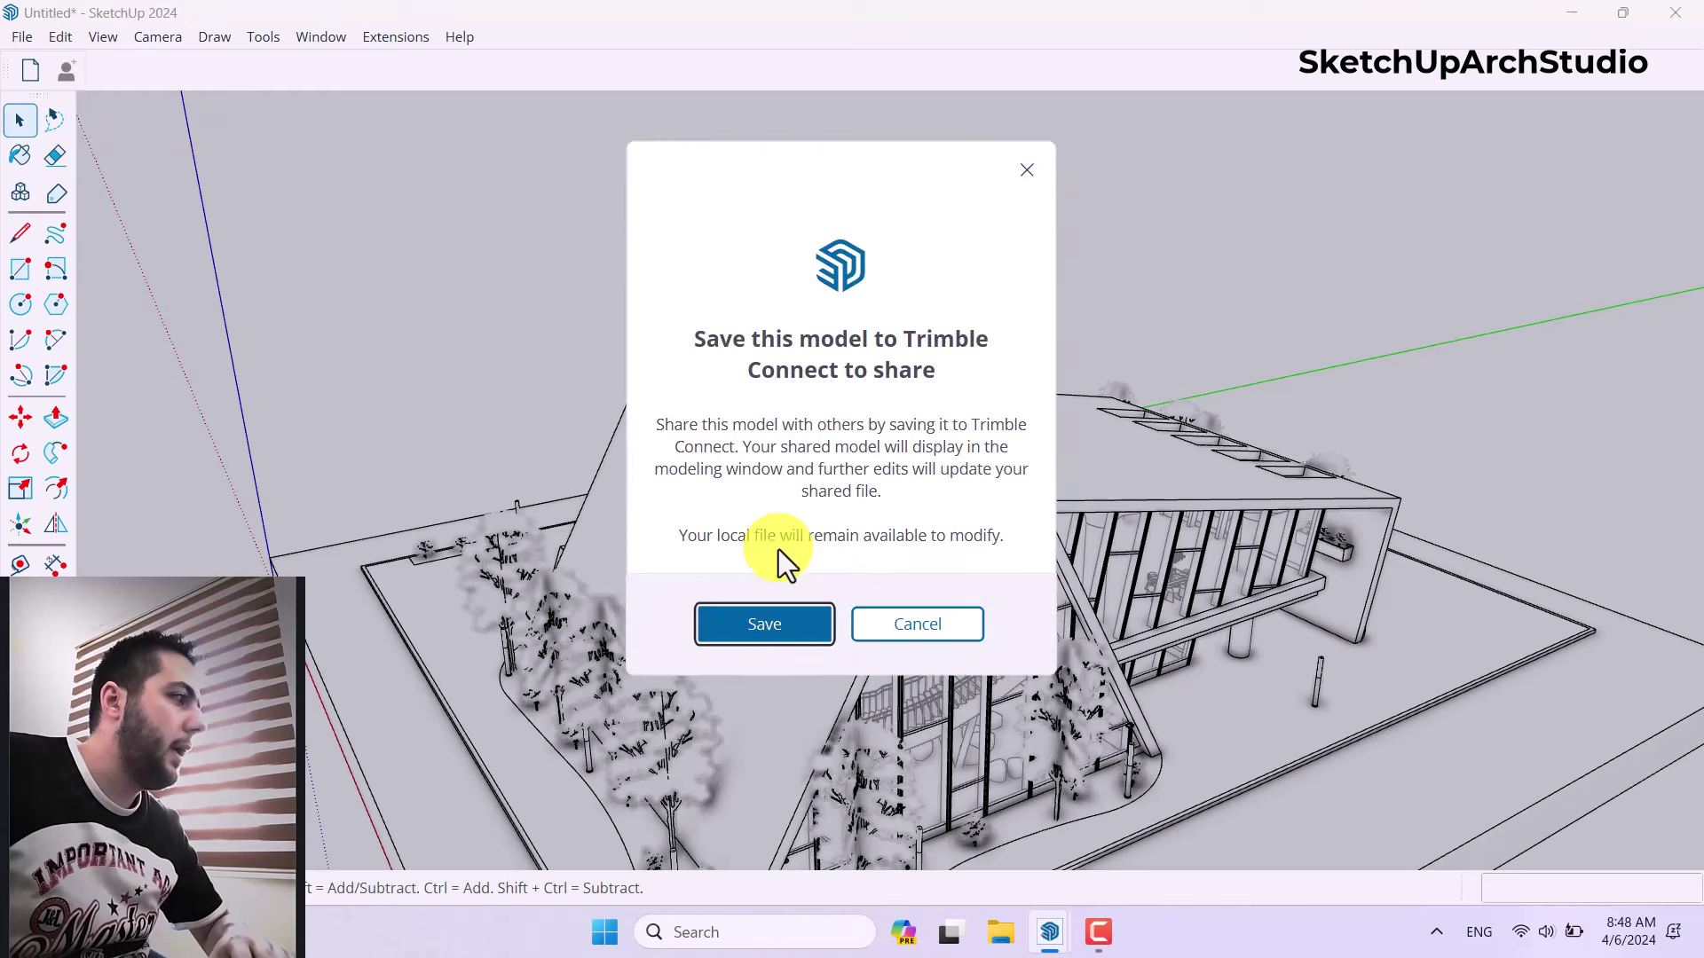
{"action": "left_click", "coordinate": [765, 613]}
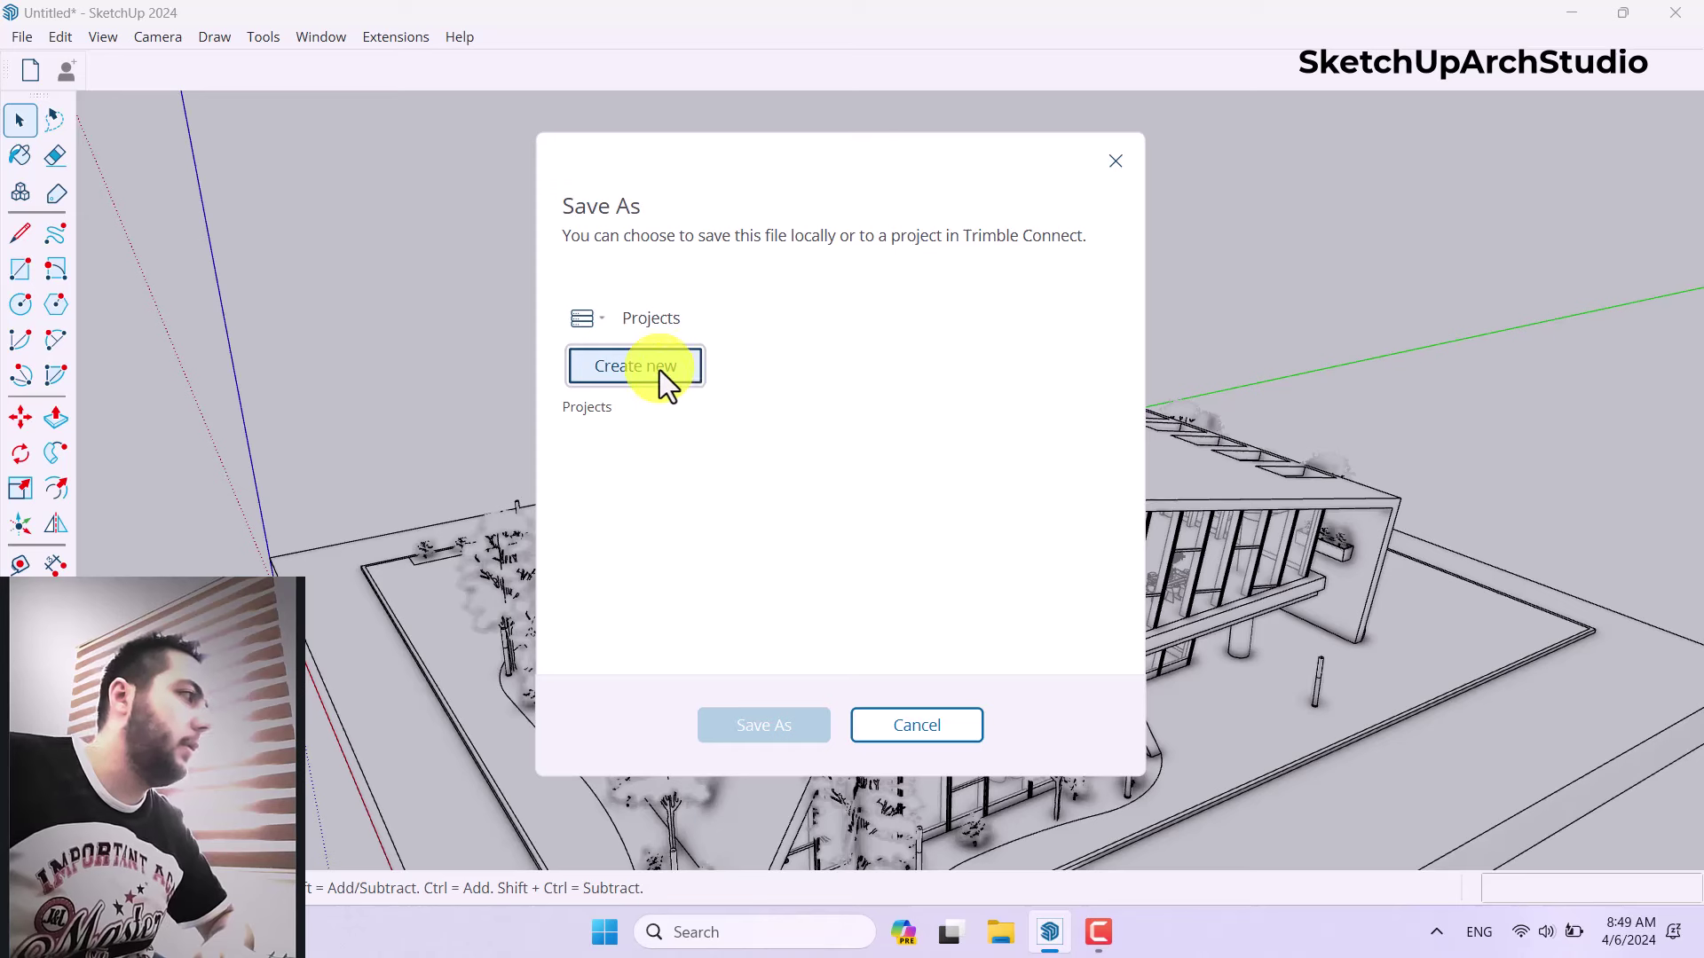
{"action": "left_click", "coordinate": [1116, 158]}
{"action": "middle_click_drag", "start_coordinate": [841, 342], "coordinate": [732, 262]}
{"action": "scroll", "coordinate": [742, 400], "scroll_direction": "up", "scroll_amount": 3}
{"action": "middle_click_drag", "start_coordinate": [742, 399], "coordinate": [790, 418]}
{"action": "scroll", "coordinate": [772, 403], "scroll_direction": "down", "scroll_amount": 3}
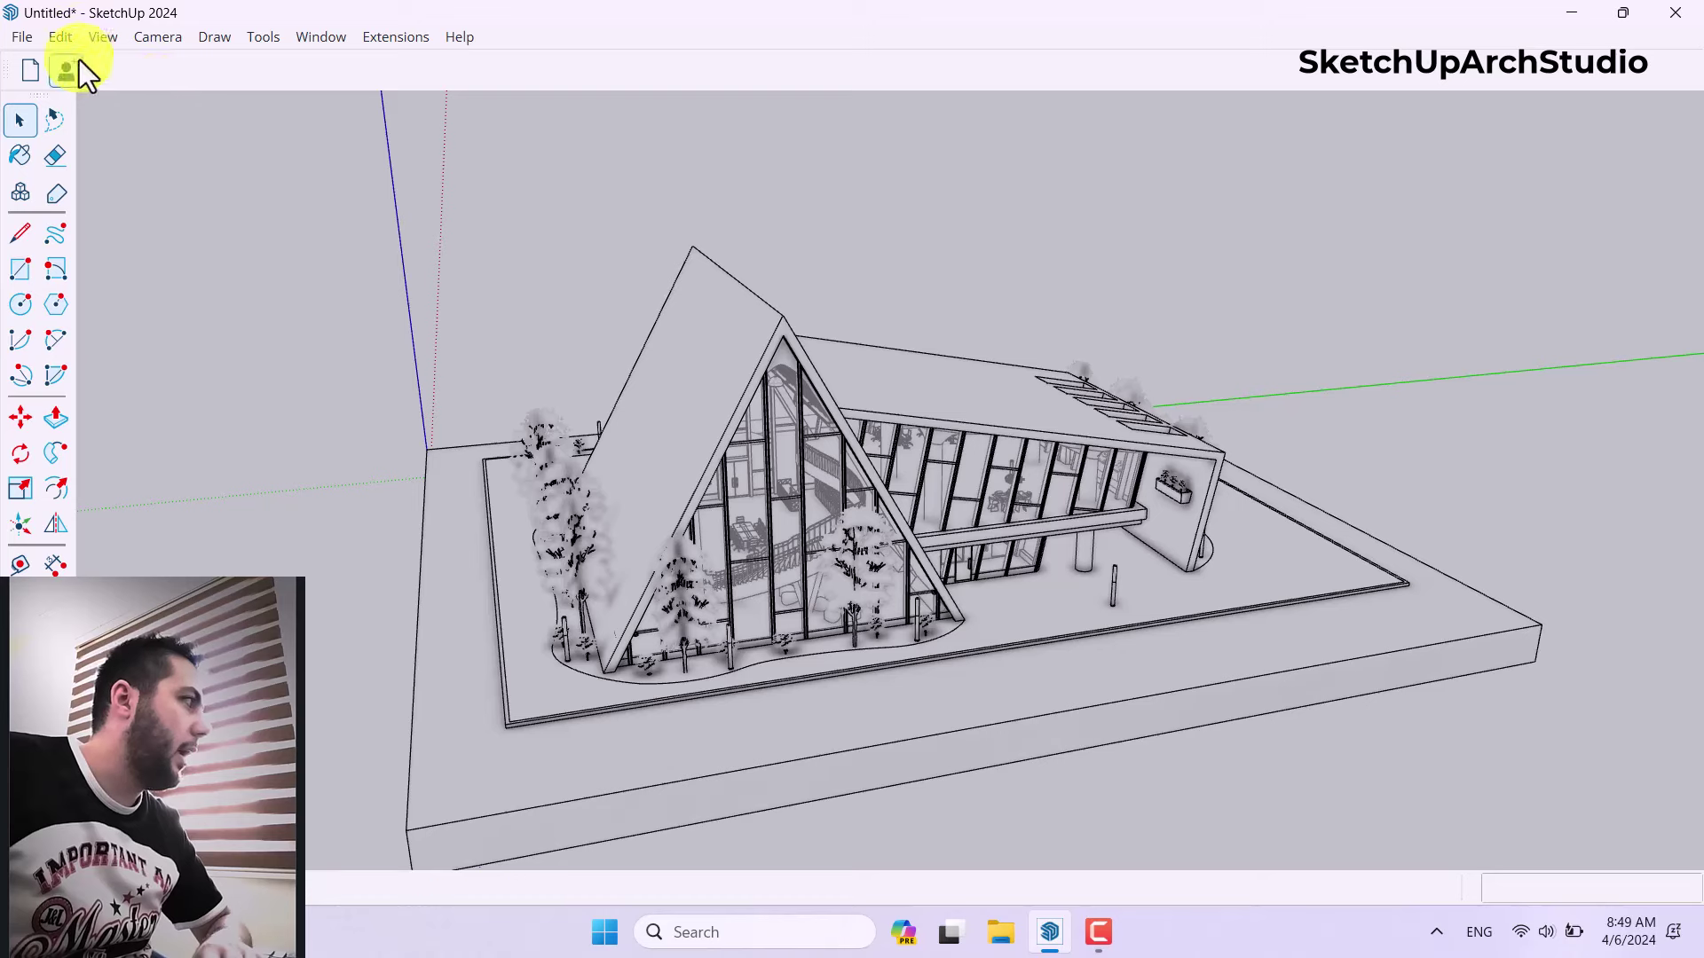
- Start a new model via File > New, then zoom in and select the default woman scale figure
{"action": "left_click", "coordinate": [32, 35]}
{"action": "left_click", "coordinate": [37, 60]}
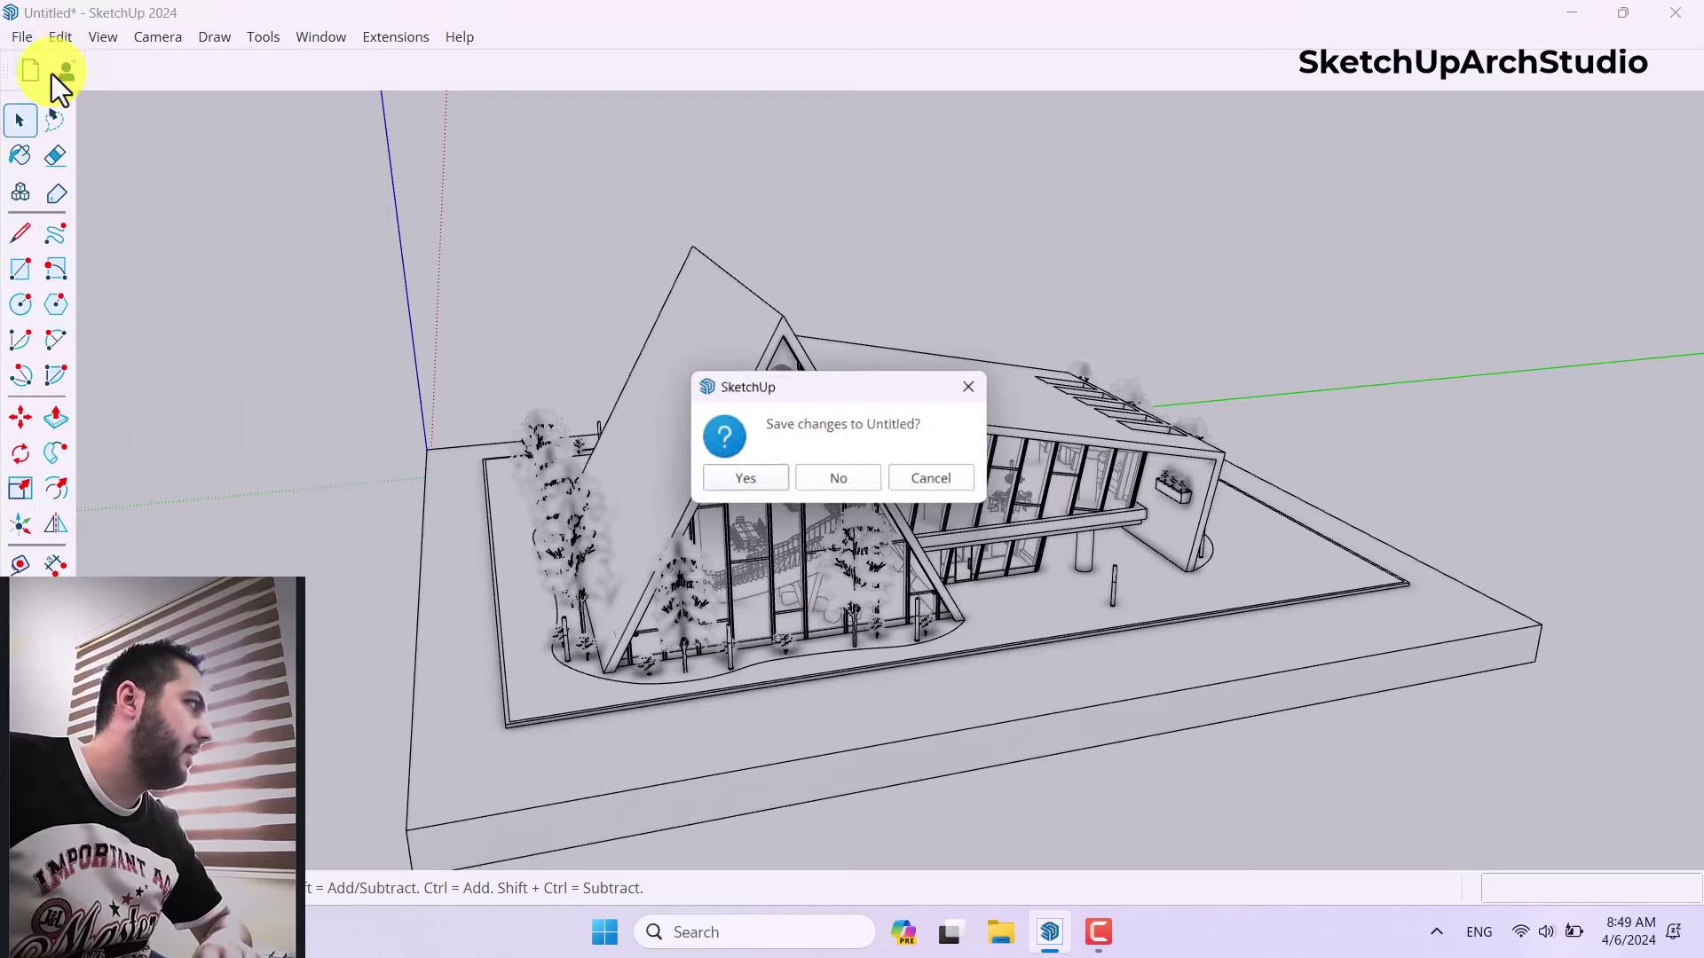
{"action": "left_click", "coordinate": [772, 472]}
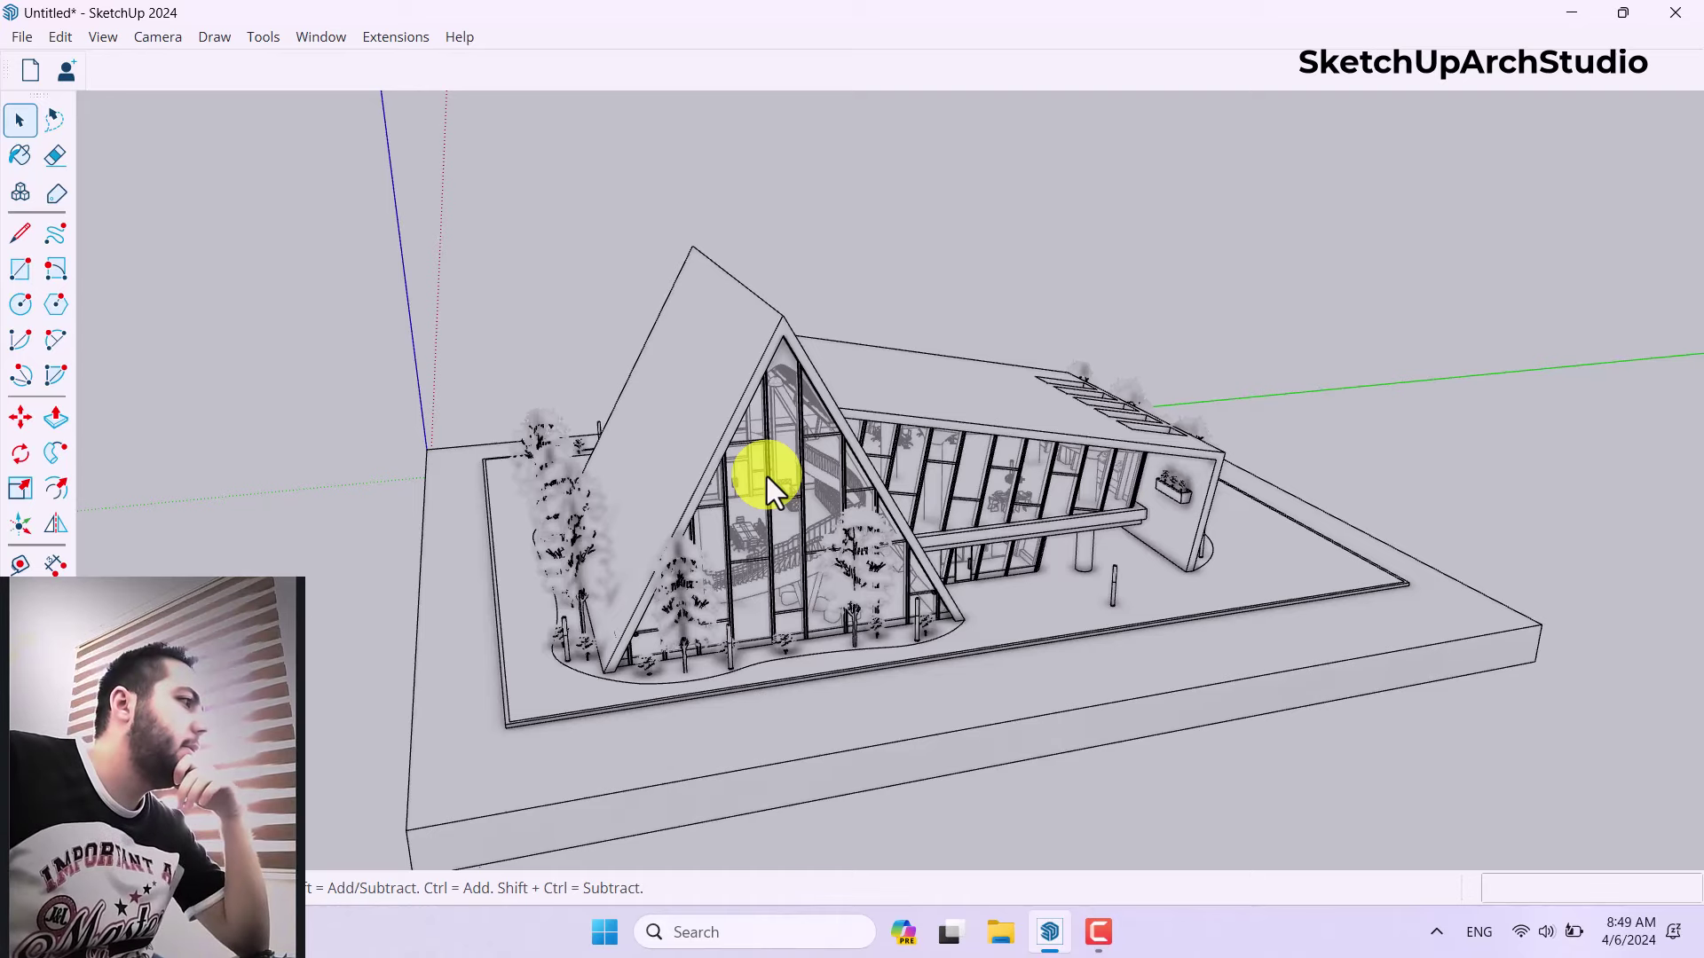
{"action": "middle_click_drag", "start_coordinate": [721, 457], "coordinate": [749, 483]}
{"action": "scroll", "coordinate": [745, 438], "scroll_direction": "up", "scroll_amount": 4}
{"action": "left_click", "coordinate": [599, 430]}
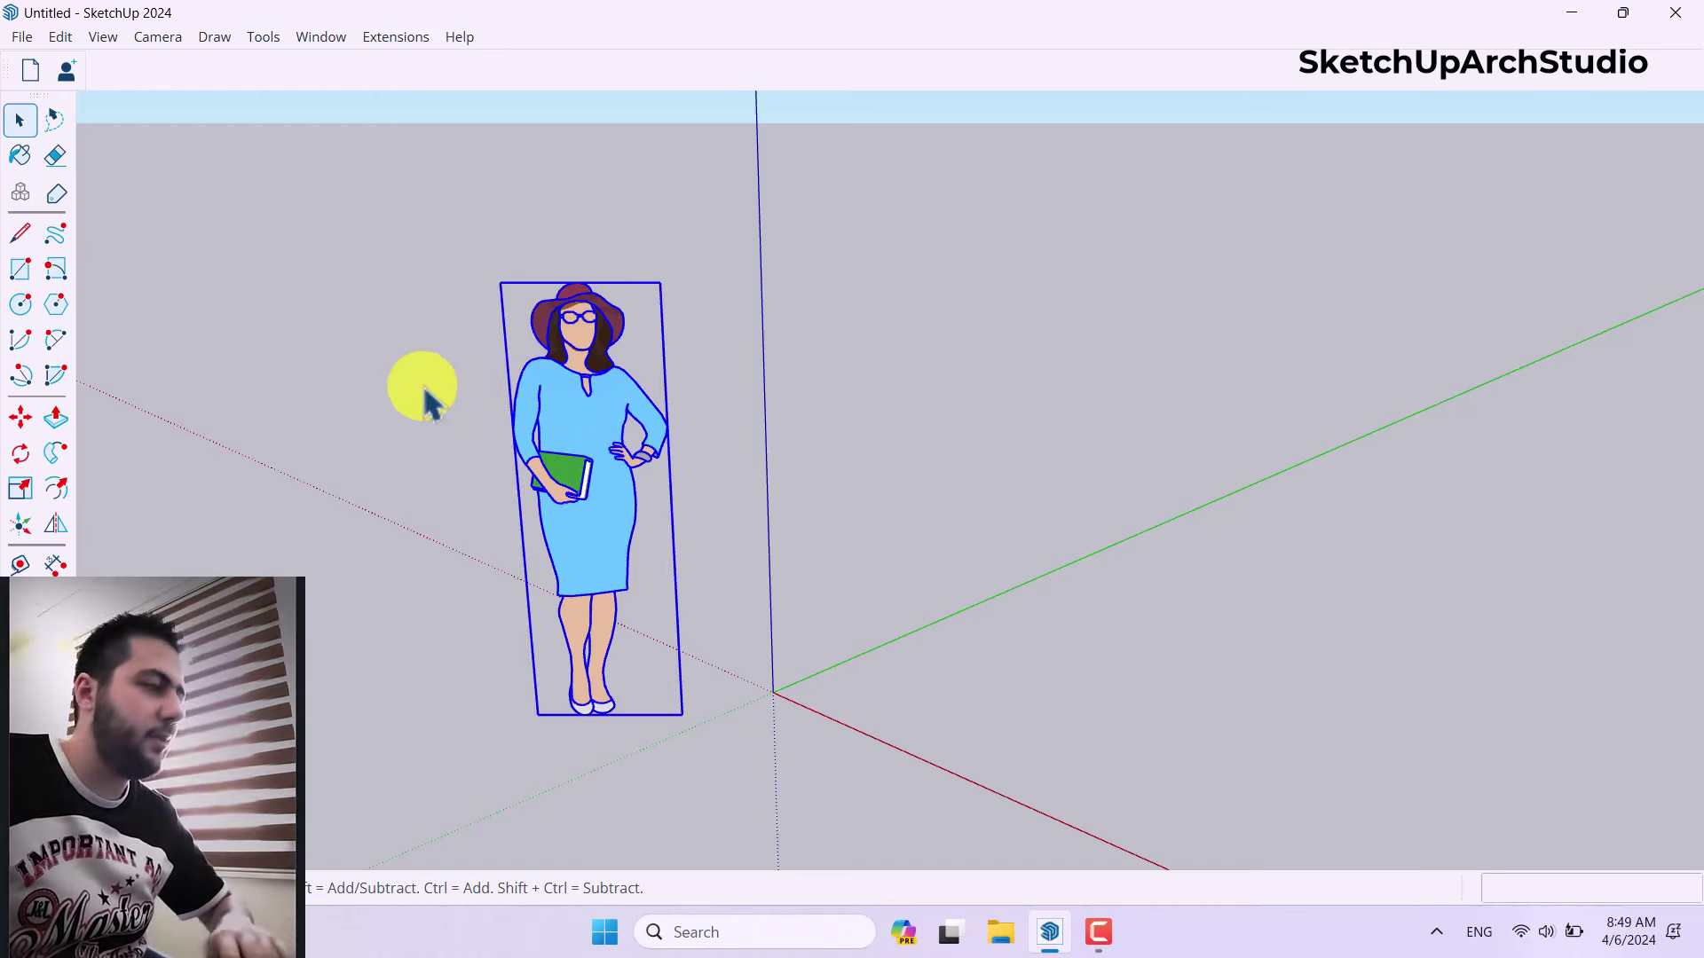
{"action": "scroll", "coordinate": [433, 454], "scroll_direction": "down", "scroll_amount": 2}
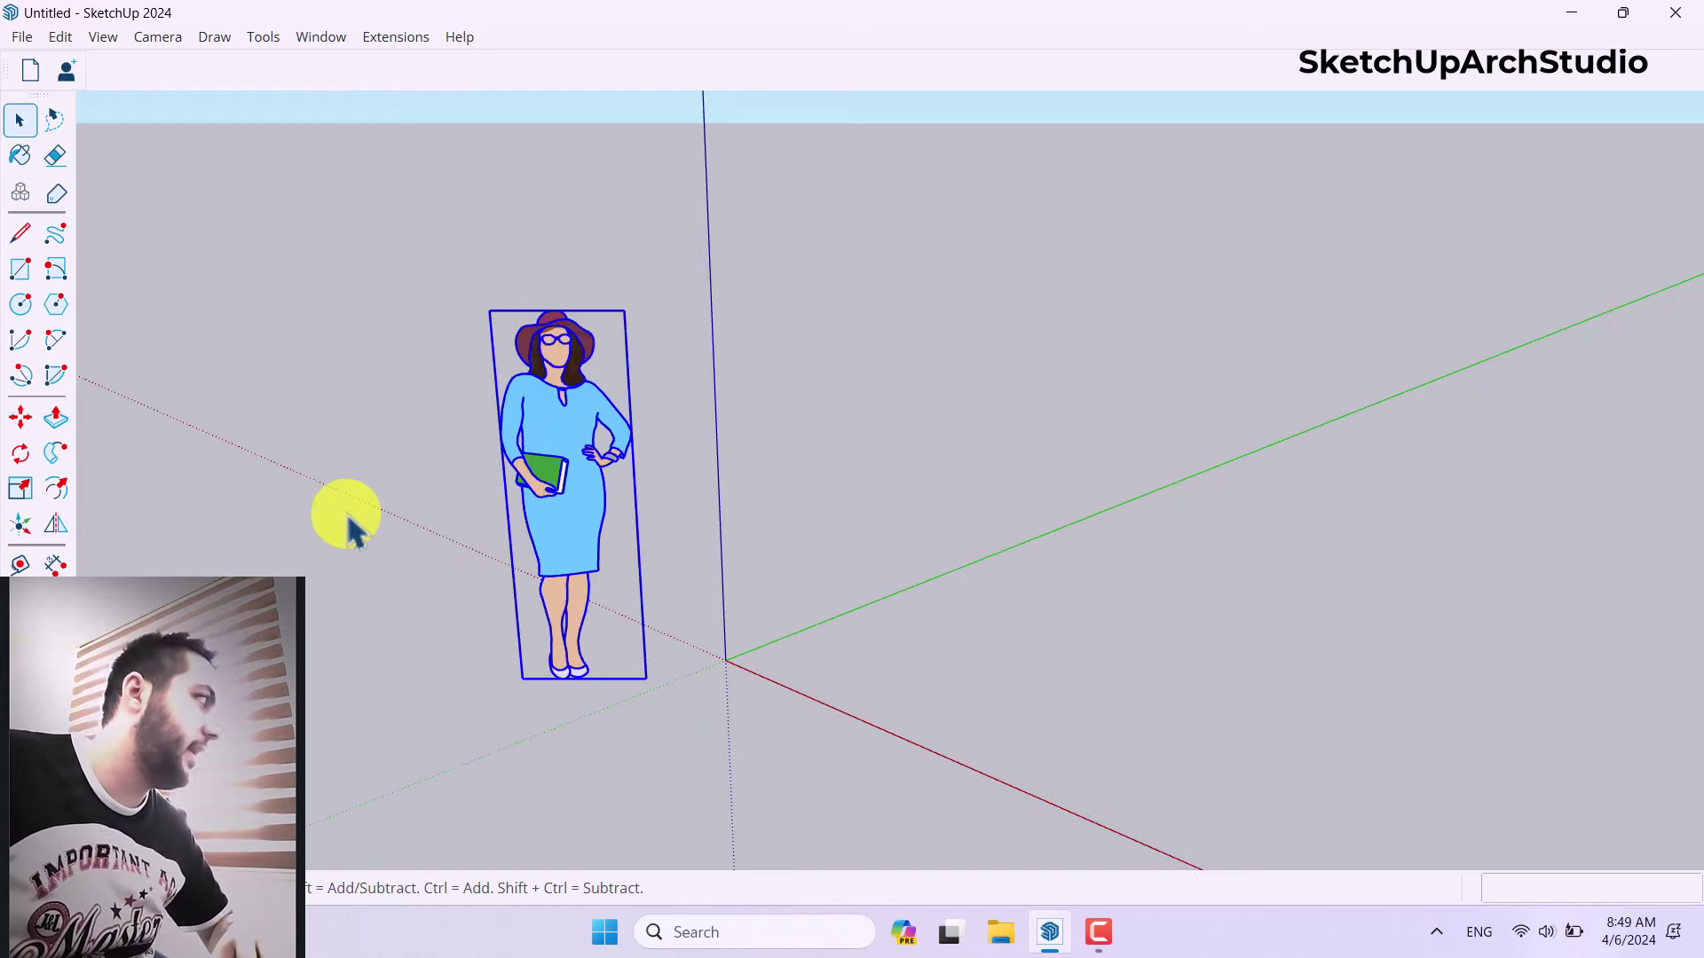
- Draw three overlapping rectangle footprints on the ground
{"action": "left_click", "coordinate": [243, 476]}
{"action": "left_click", "coordinate": [35, 276]}
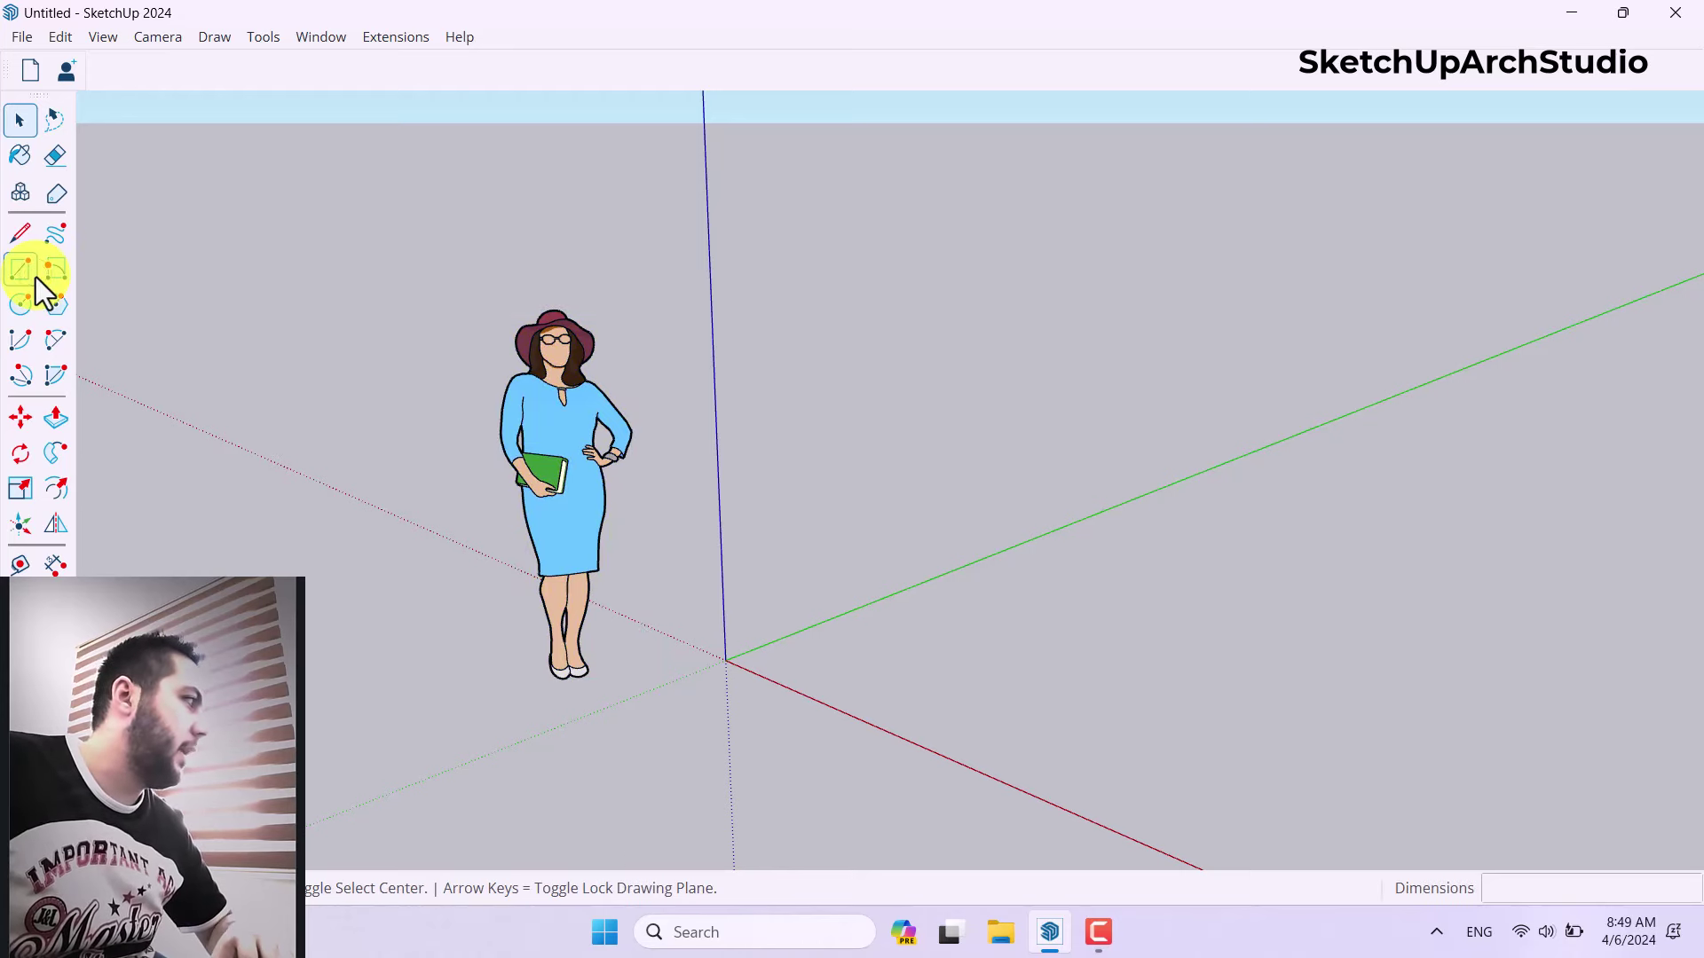
{"action": "scroll", "coordinate": [430, 381], "scroll_direction": "down", "scroll_amount": 2}
{"action": "middle_click_drag", "start_coordinate": [430, 380], "coordinate": [609, 494]}
{"action": "left_click", "coordinate": [593, 503]}
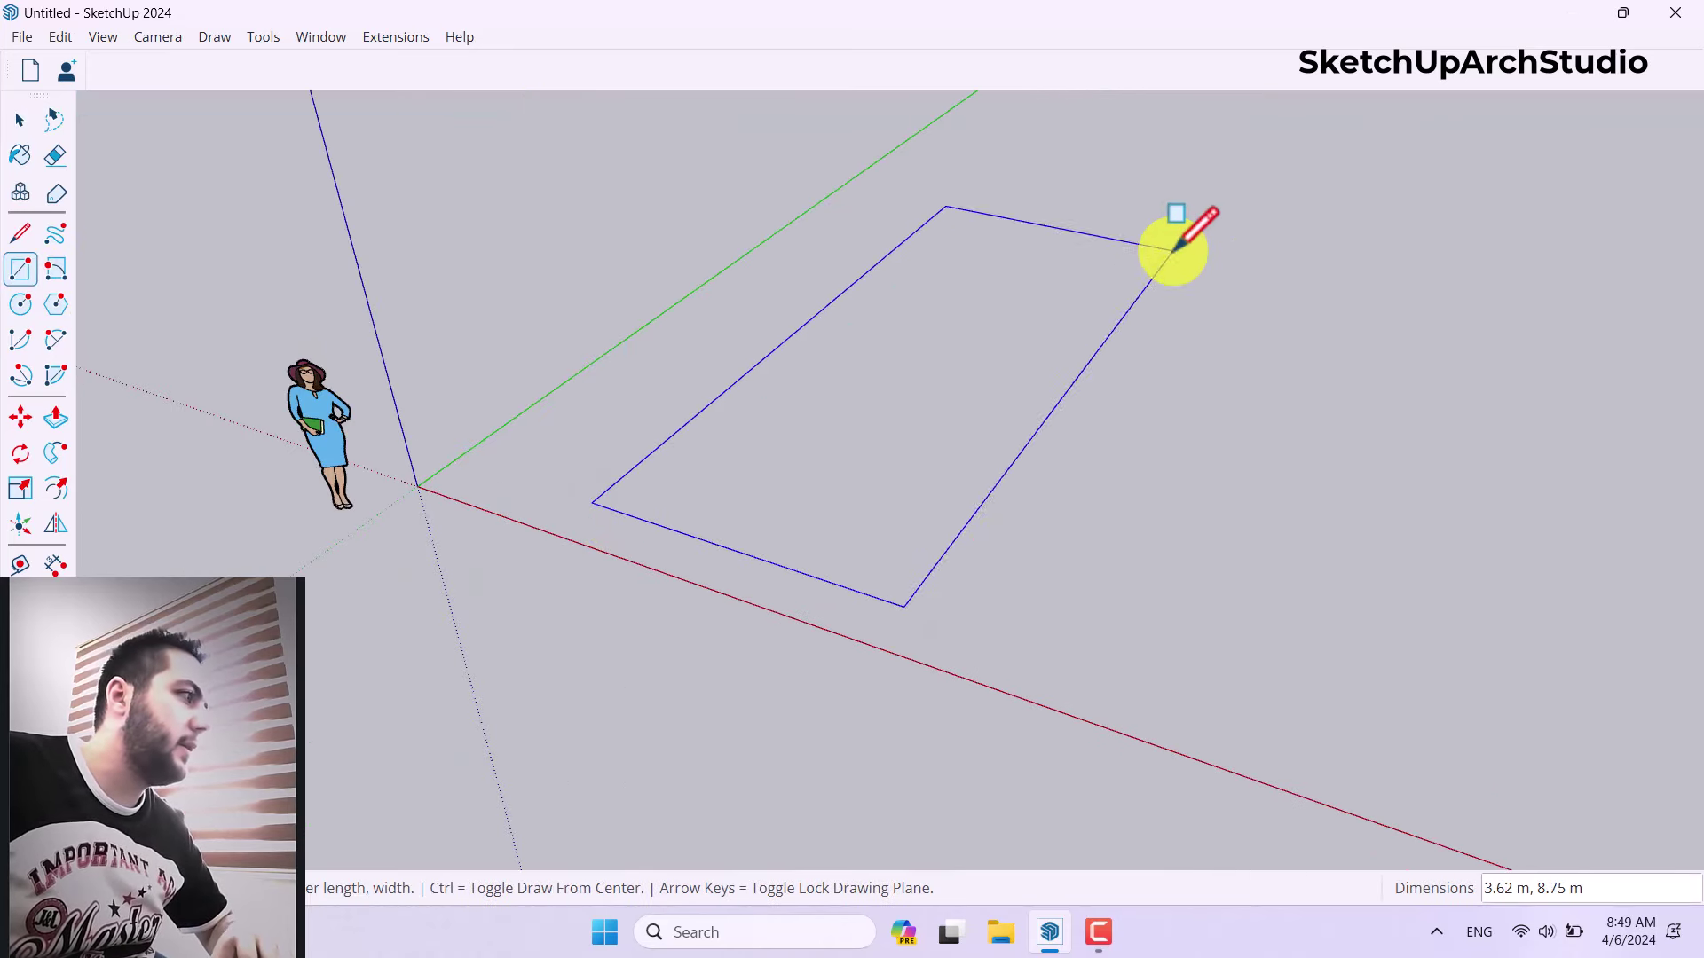
{"action": "left_click", "coordinate": [1173, 249]}
{"action": "left_click", "coordinate": [1014, 265]}
{"action": "left_click", "coordinate": [1440, 498]}
{"action": "left_click", "coordinate": [1293, 388]}
{"action": "left_click", "coordinate": [1549, 203]}
- Push/Pull the footprints into a tall block, a lower overlap, a short block and a long low bar
{"action": "scroll", "coordinate": [696, 305], "scroll_direction": "down", "scroll_amount": 2}
{"action": "middle_click_drag", "start_coordinate": [695, 304], "coordinate": [510, 384]}
{"action": "left_click", "coordinate": [55, 417]}
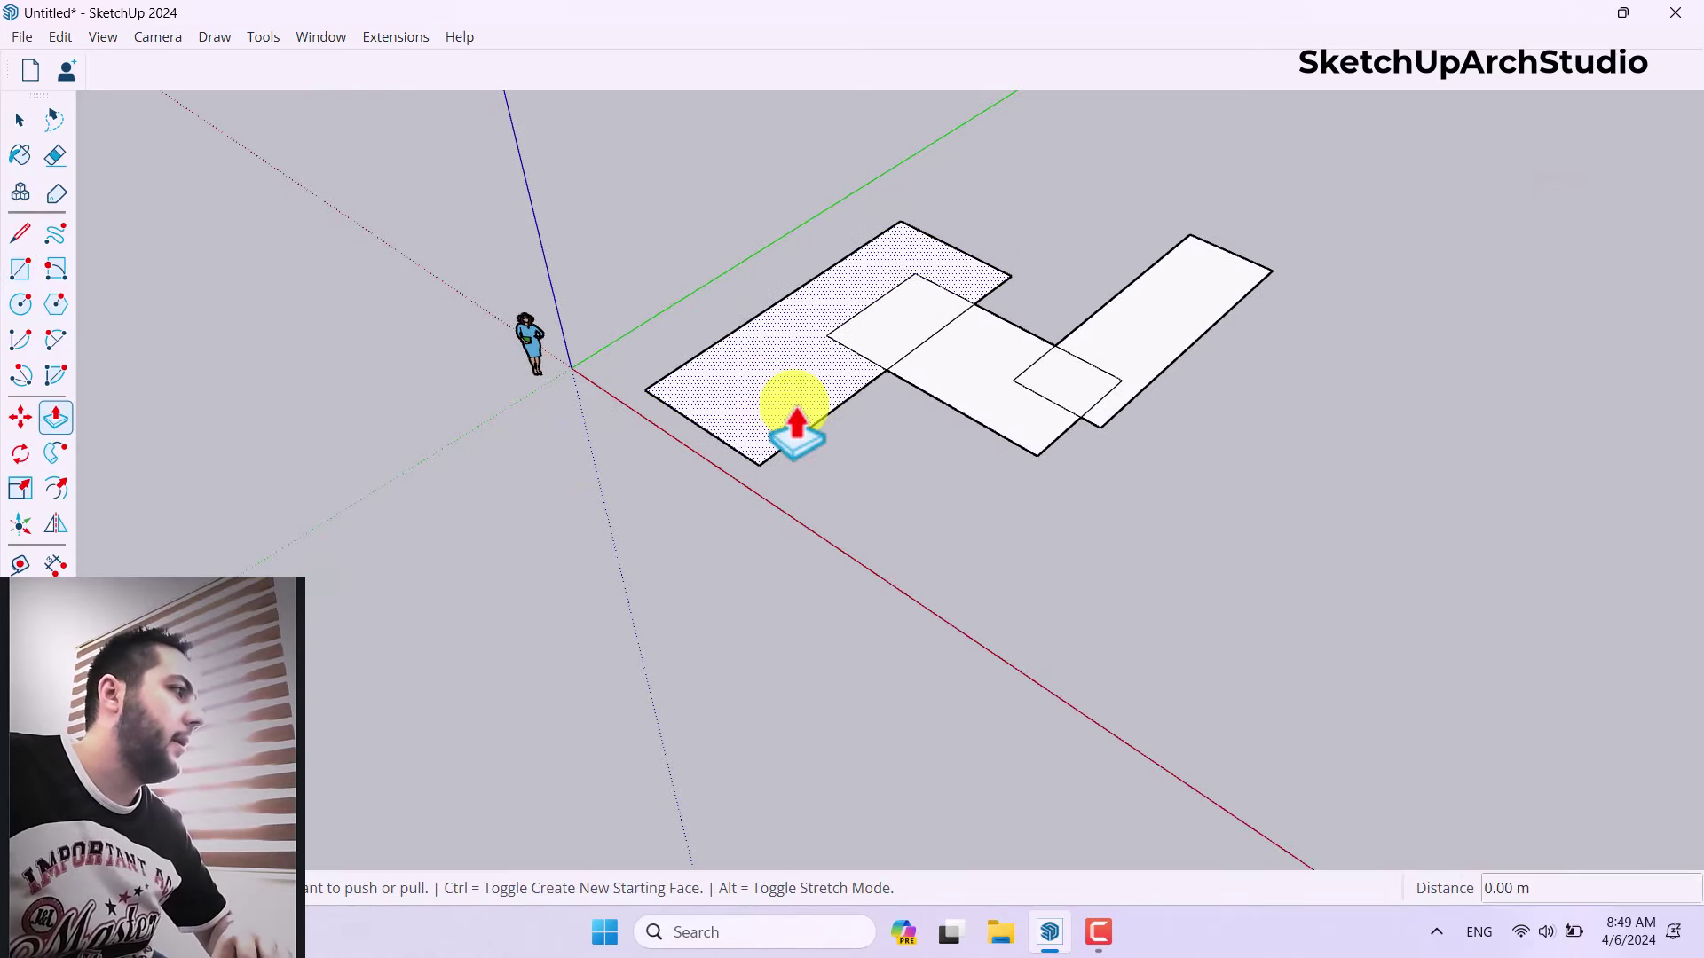
{"action": "left_click", "coordinate": [796, 424]}
{"action": "left_click", "coordinate": [787, 197]}
{"action": "left_click", "coordinate": [887, 304]}
{"action": "left_click", "coordinate": [936, 226]}
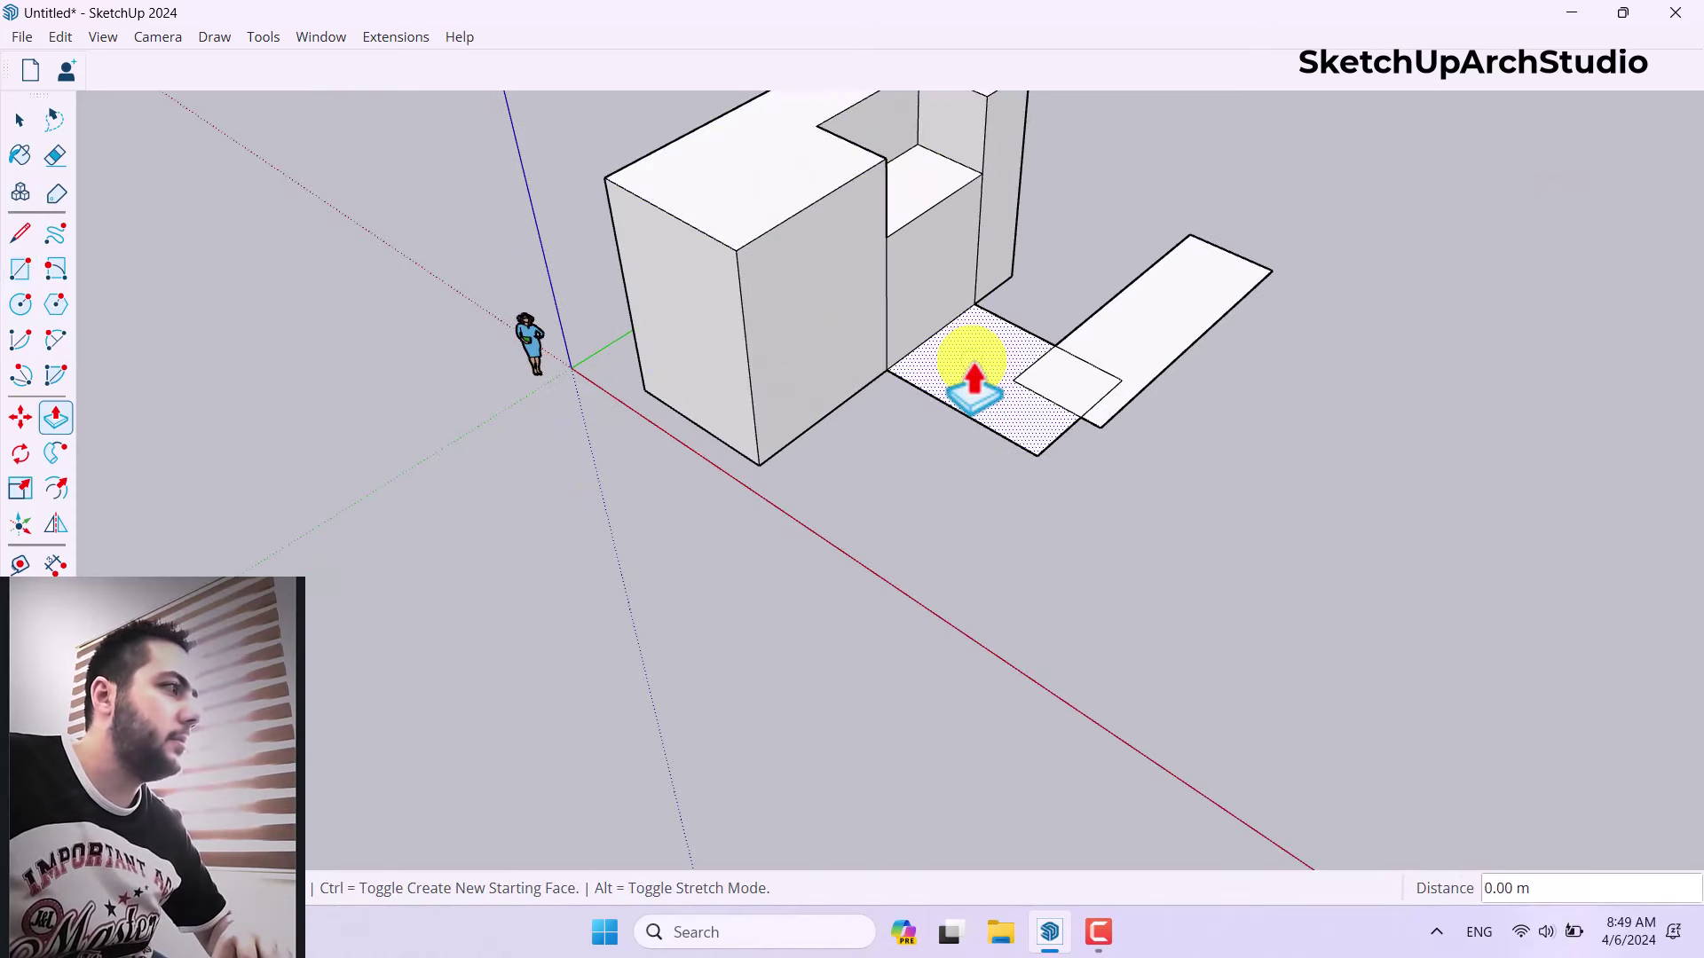
{"action": "left_click", "coordinate": [973, 381]}
{"action": "left_click", "coordinate": [966, 274]}
{"action": "left_click", "coordinate": [1141, 266]}
{"action": "left_click", "coordinate": [1133, 311]}
- Triple-click the massing and Make Group to combine it into one group
{"action": "scroll", "coordinate": [1156, 520], "scroll_direction": "up", "scroll_amount": 3}
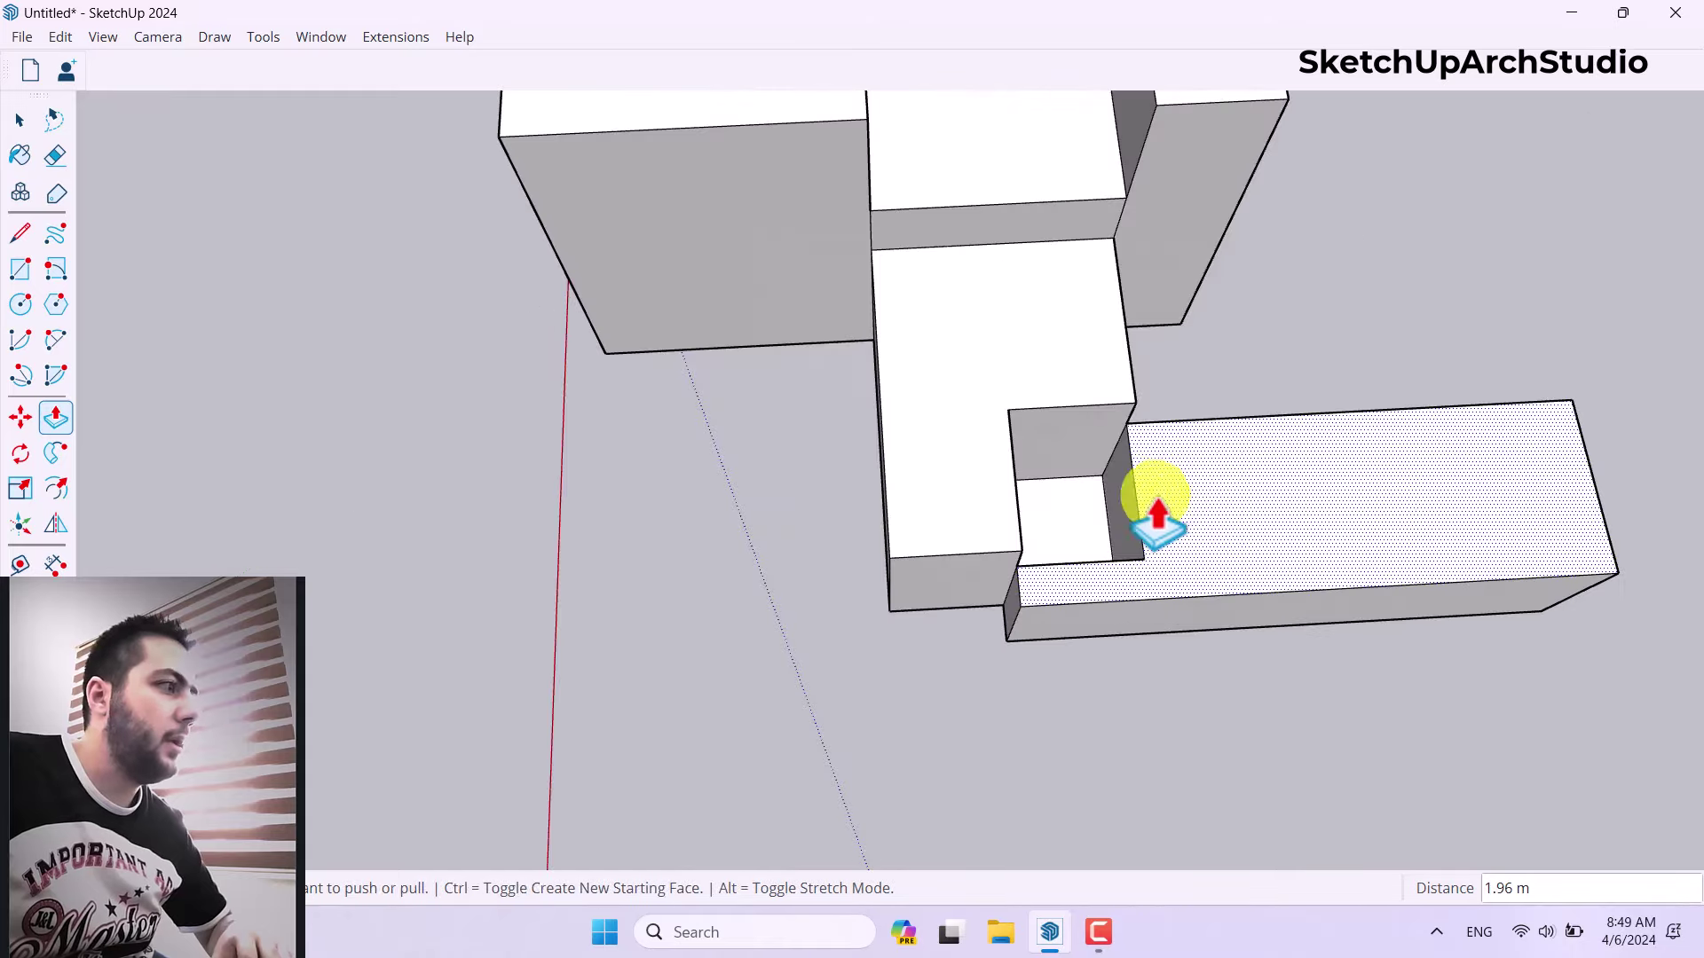
{"action": "scroll", "coordinate": [887, 544], "scroll_direction": "down", "scroll_amount": 3}
{"action": "middle_click_drag", "start_coordinate": [886, 544], "coordinate": [1324, 182]}
{"action": "key", "text": "space"}
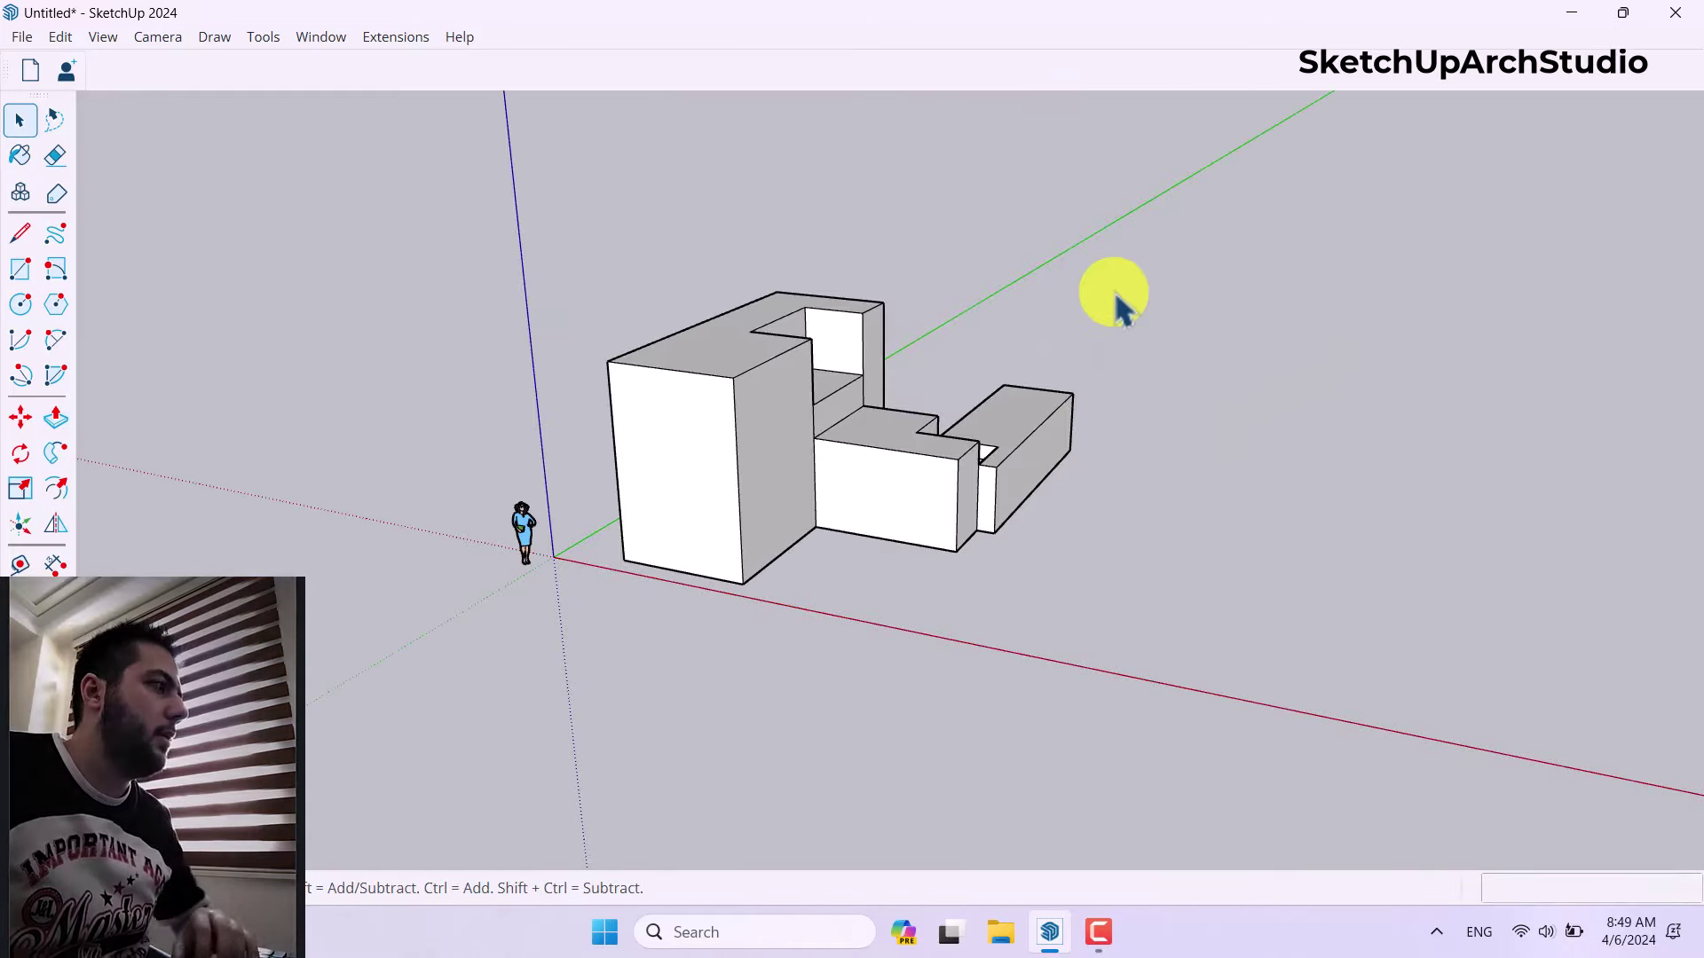
{"action": "middle_click_drag", "start_coordinate": [1120, 306], "coordinate": [437, 521]}
{"action": "scroll", "coordinate": [810, 342], "scroll_direction": "up", "scroll_amount": 3}
{"action": "left_click", "coordinate": [806, 332]}
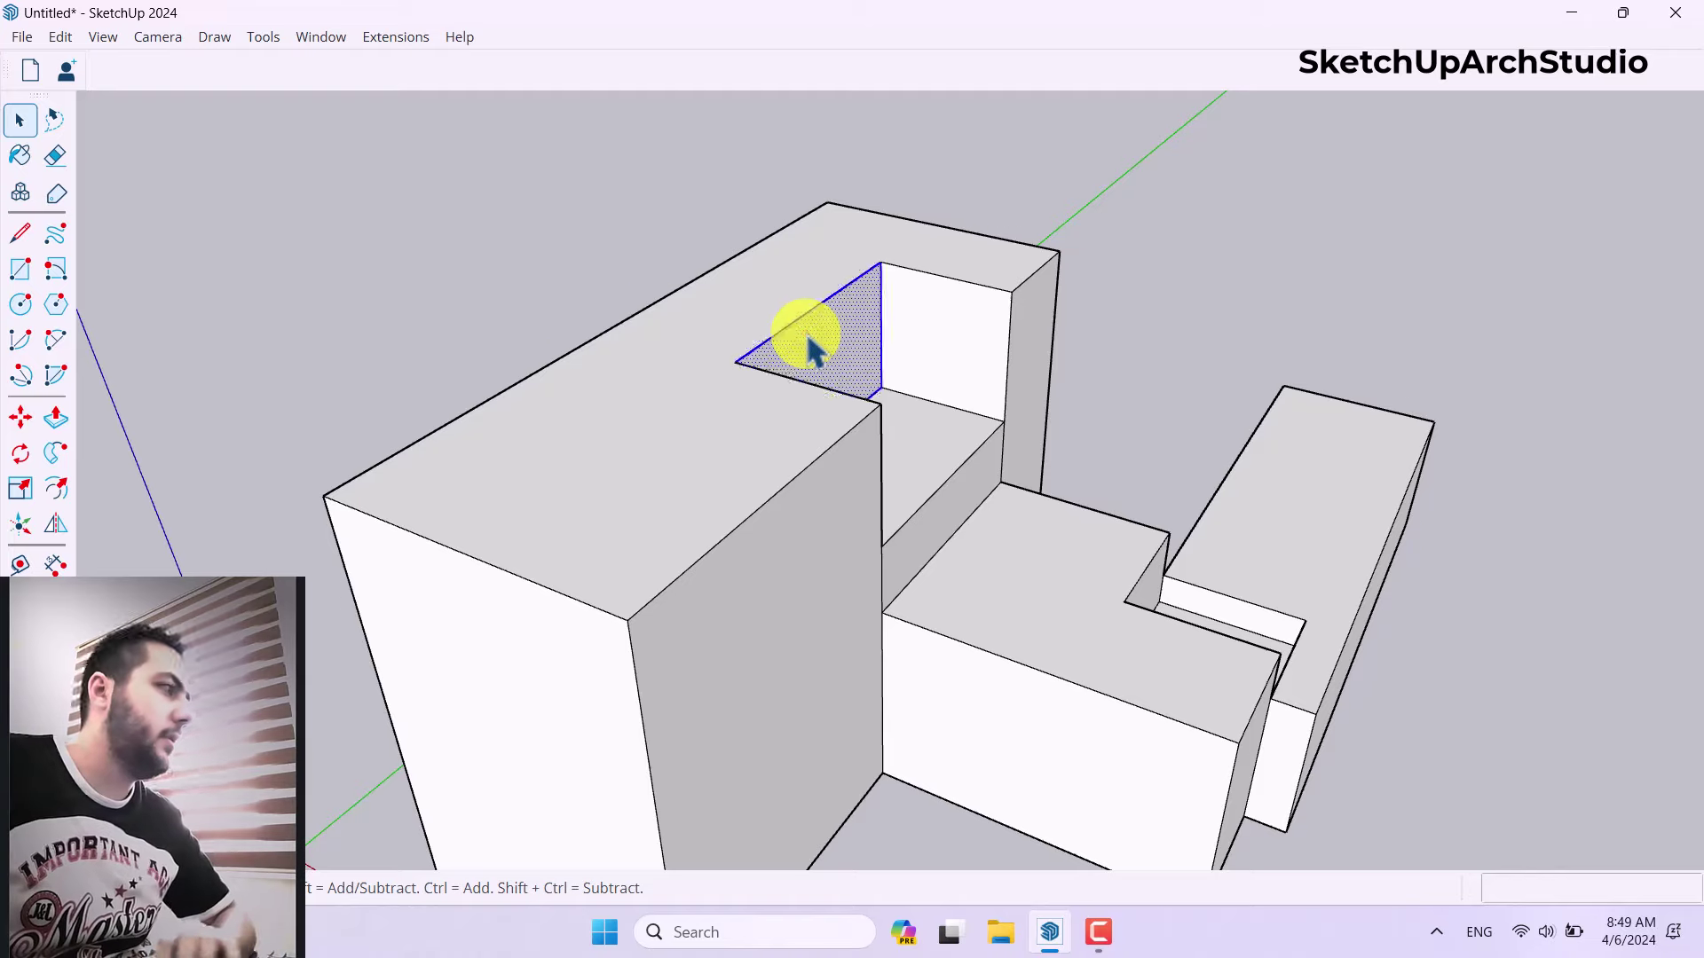
{"action": "triple_click", "coordinate": [805, 332]}
{"action": "right_click", "coordinate": [806, 335]}
{"action": "left_click", "coordinate": [882, 543]}
{"action": "scroll", "coordinate": [621, 449], "scroll_direction": "down", "scroll_amount": 3}
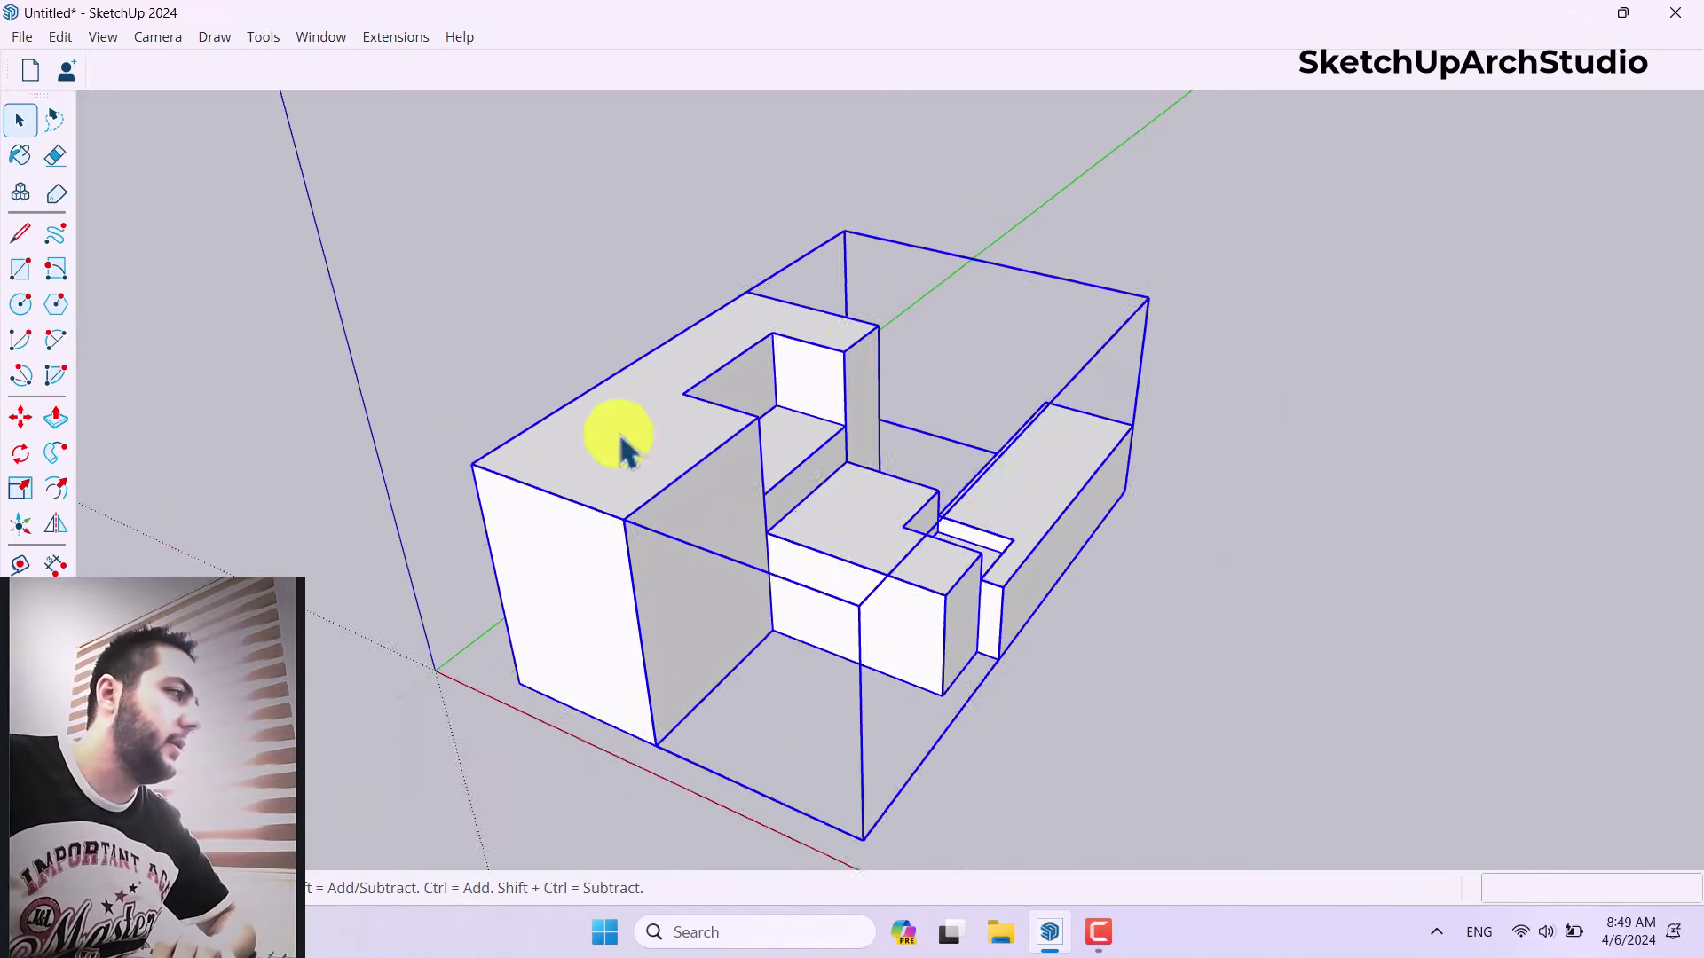
{"action": "scroll", "coordinate": [621, 448], "scroll_direction": "down", "scroll_amount": 2}
{"action": "left_click", "coordinate": [377, 306]}
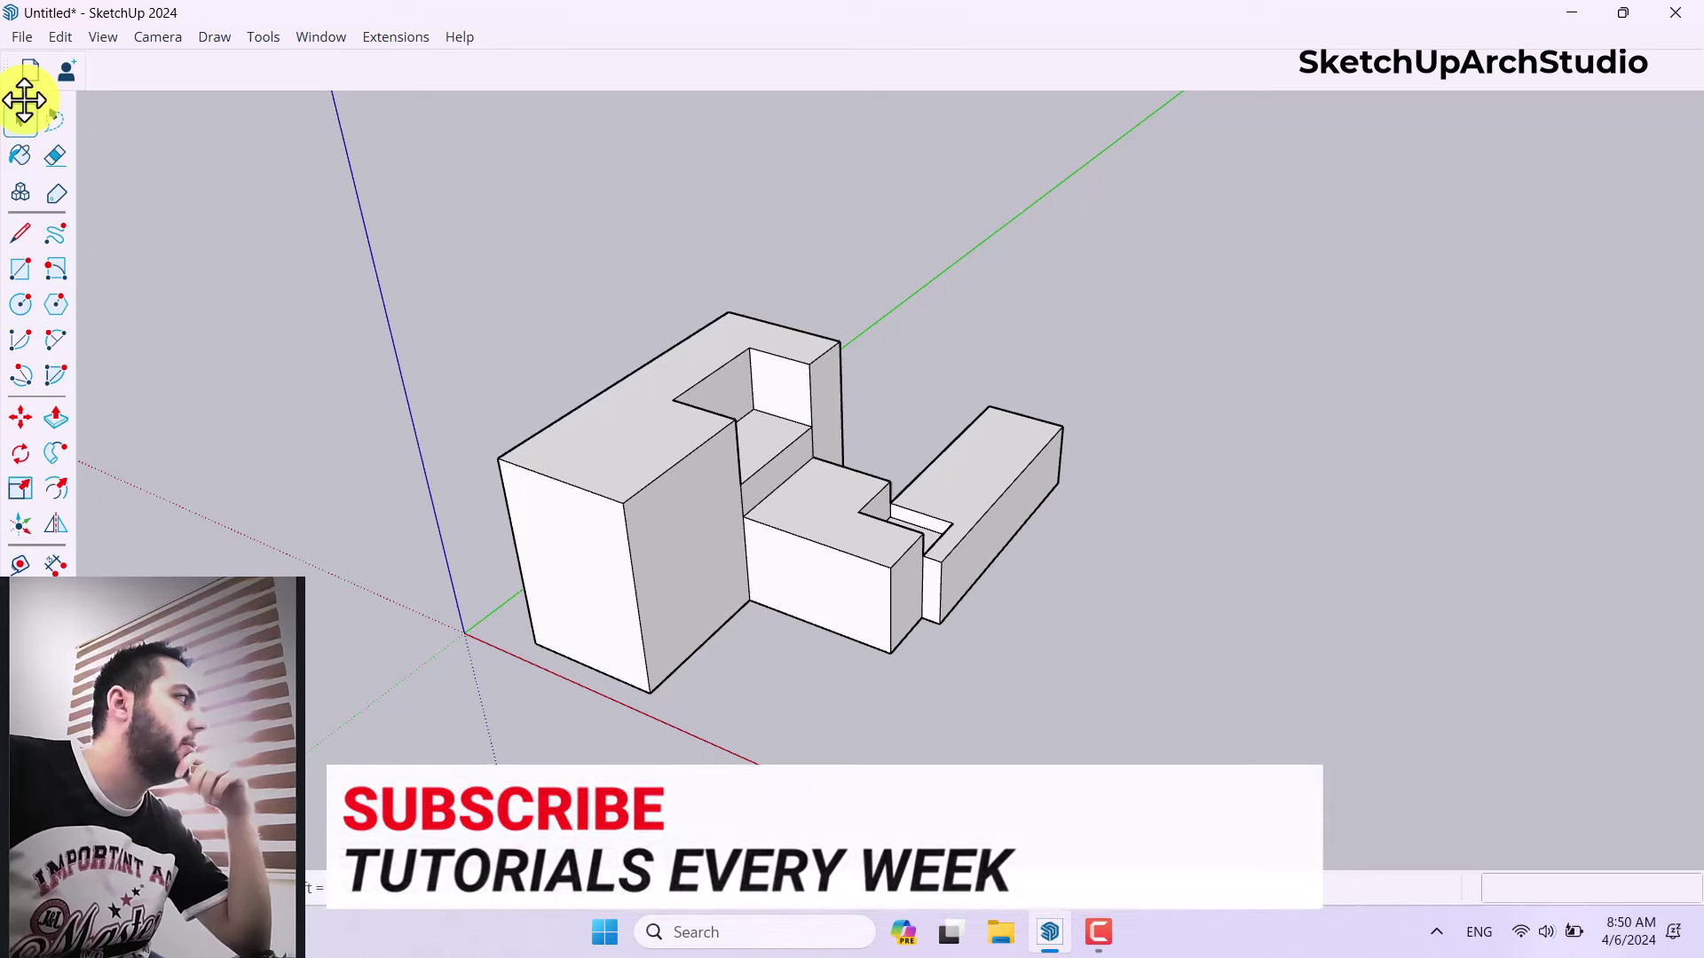
- Enable the Location toolbar, dock it at the top, and launch Add Location
{"action": "right_click", "coordinate": [23, 100]}
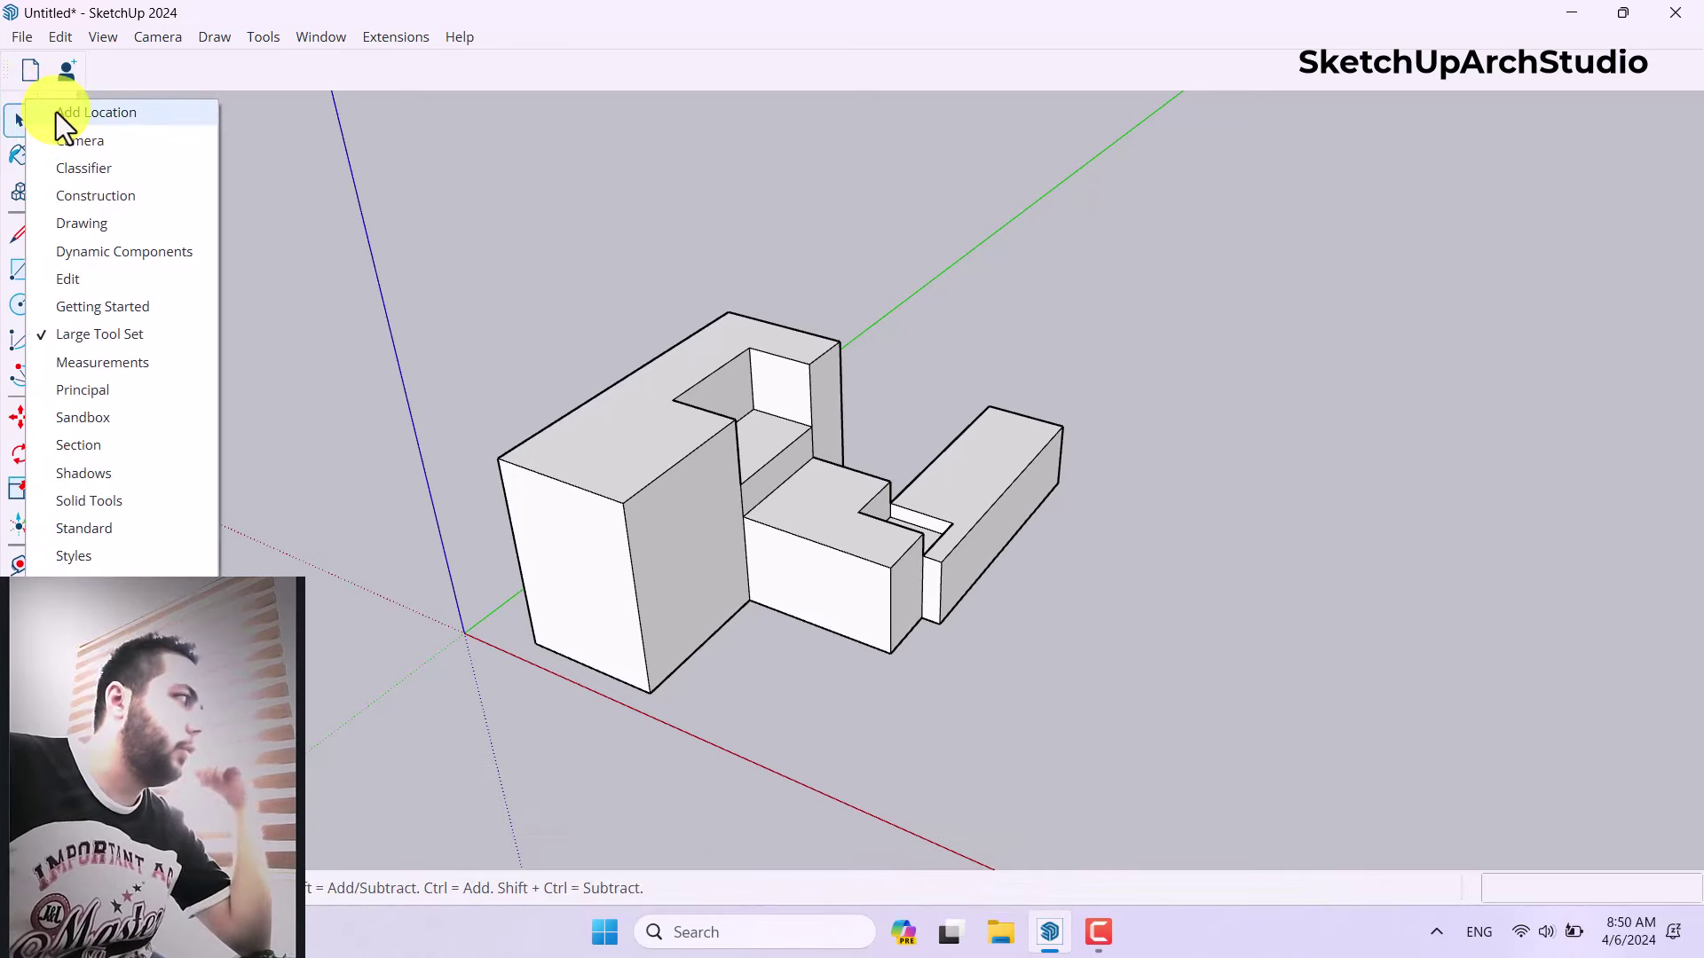
{"action": "left_click", "coordinate": [56, 112]}
{"action": "left_click_drag", "start_coordinate": [121, 89], "coordinate": [99, 71]}
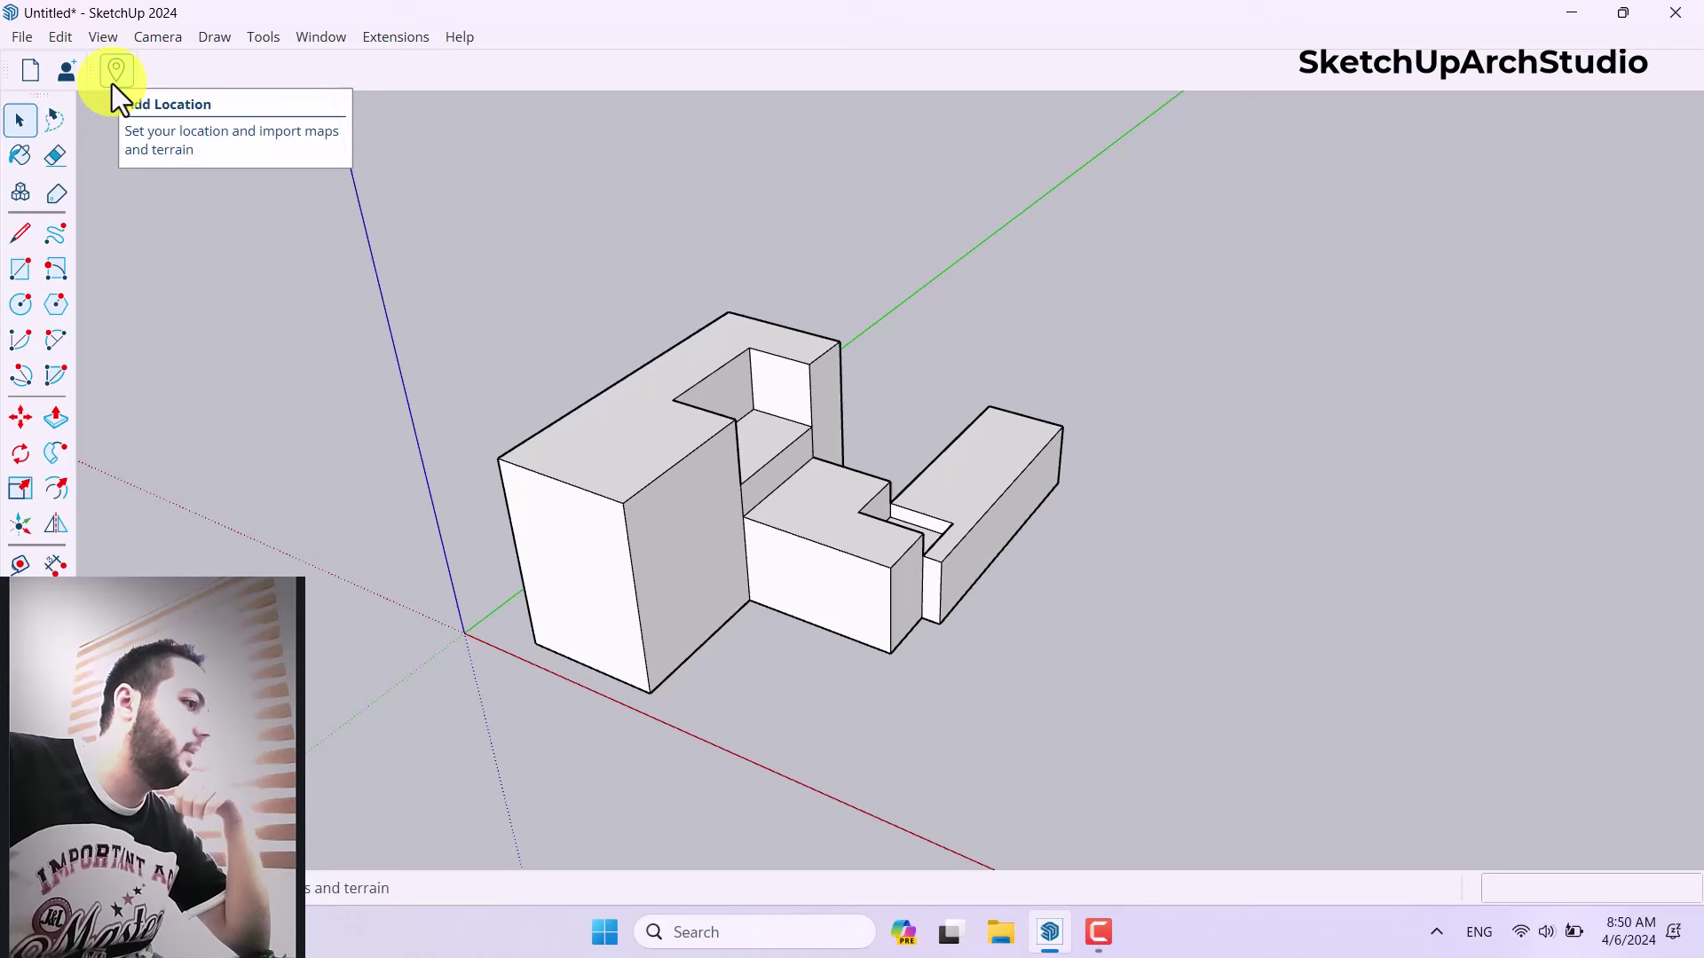
{"action": "left_click", "coordinate": [112, 80]}
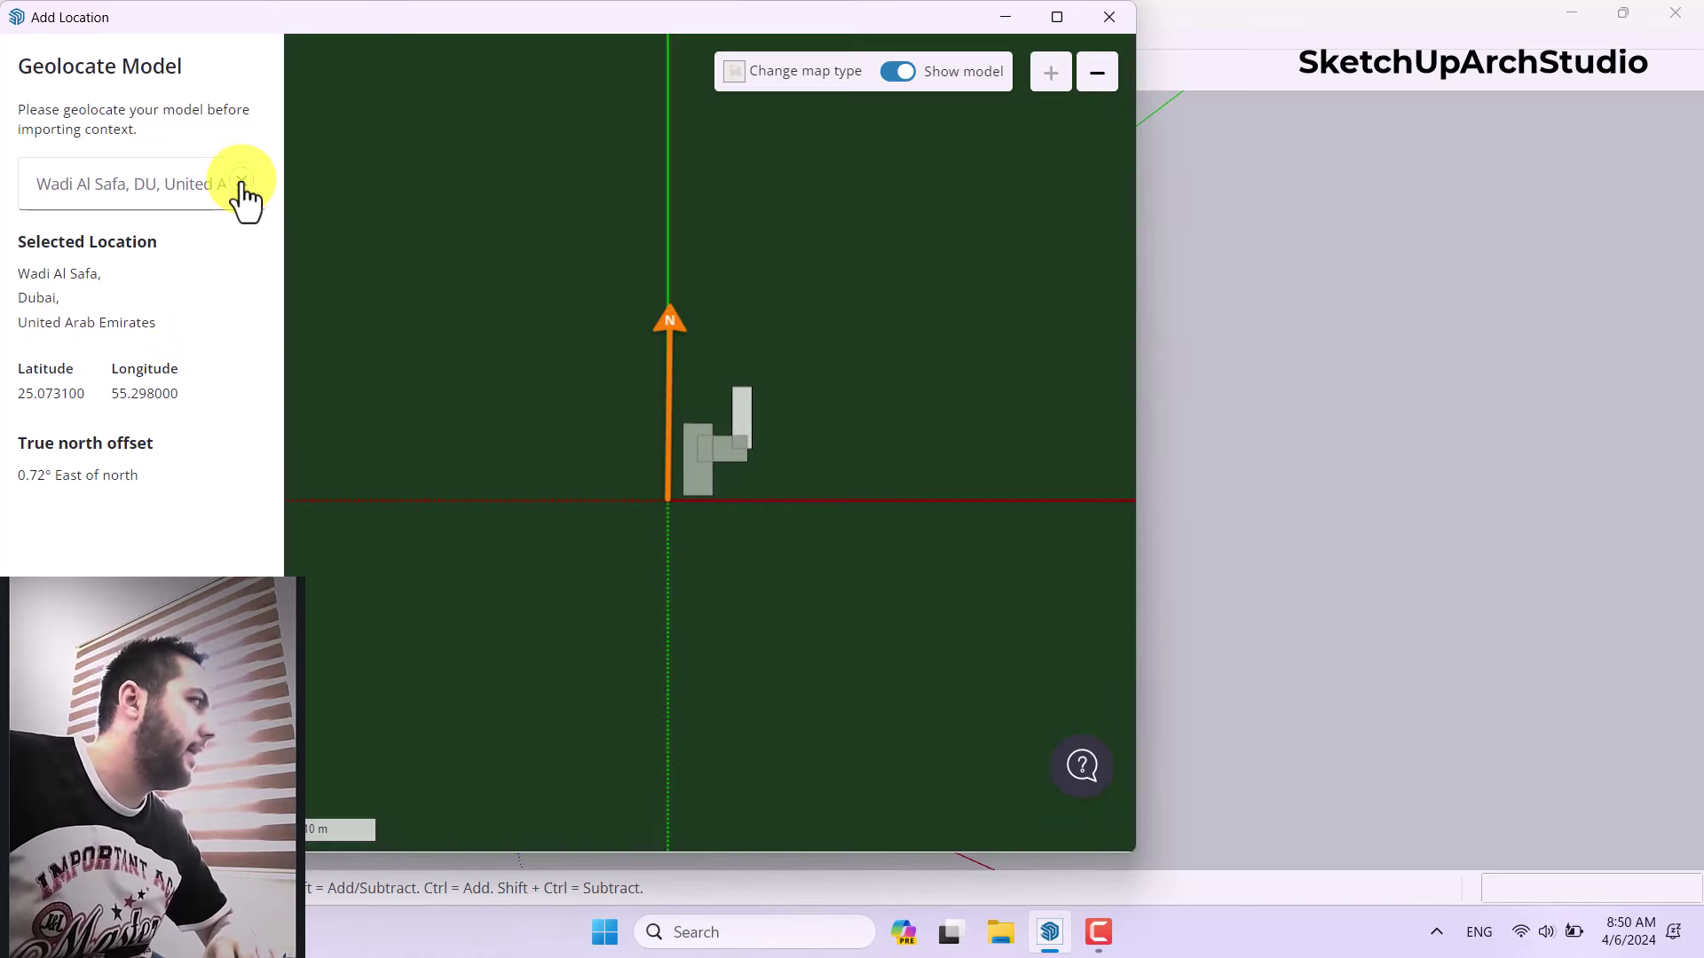
- Clear the address search, dismiss the welcome note and close the geolocation window
{"action": "left_click", "coordinate": [241, 182]}
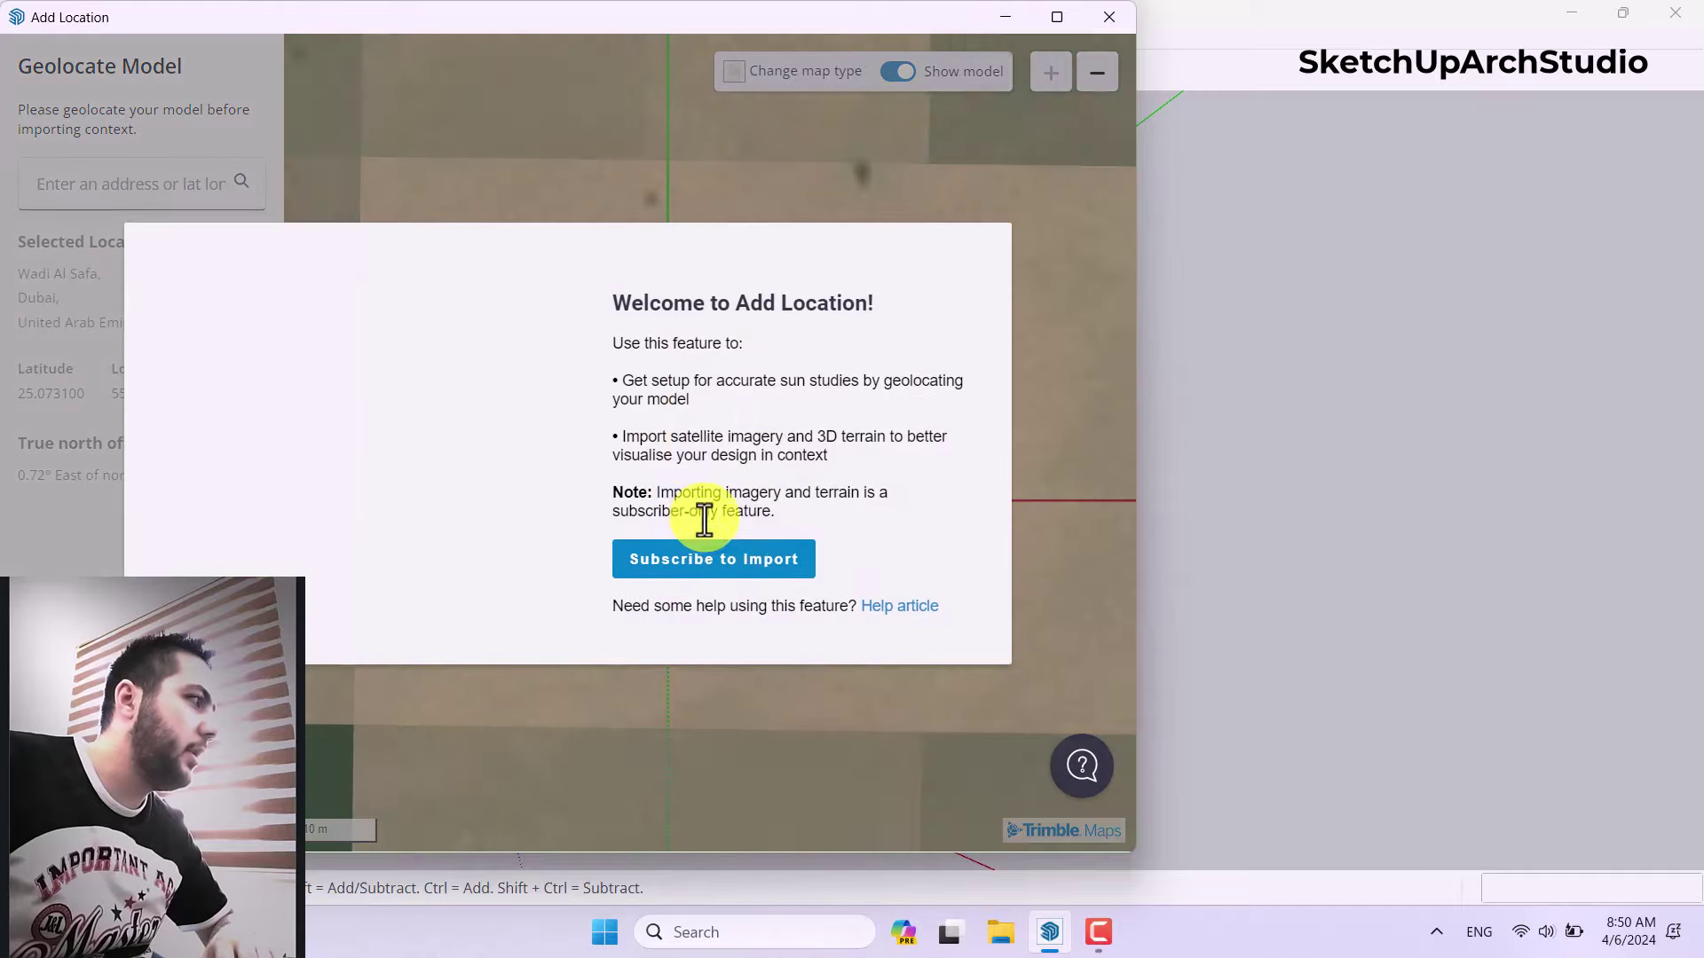
{"action": "left_click", "coordinate": [995, 239]}
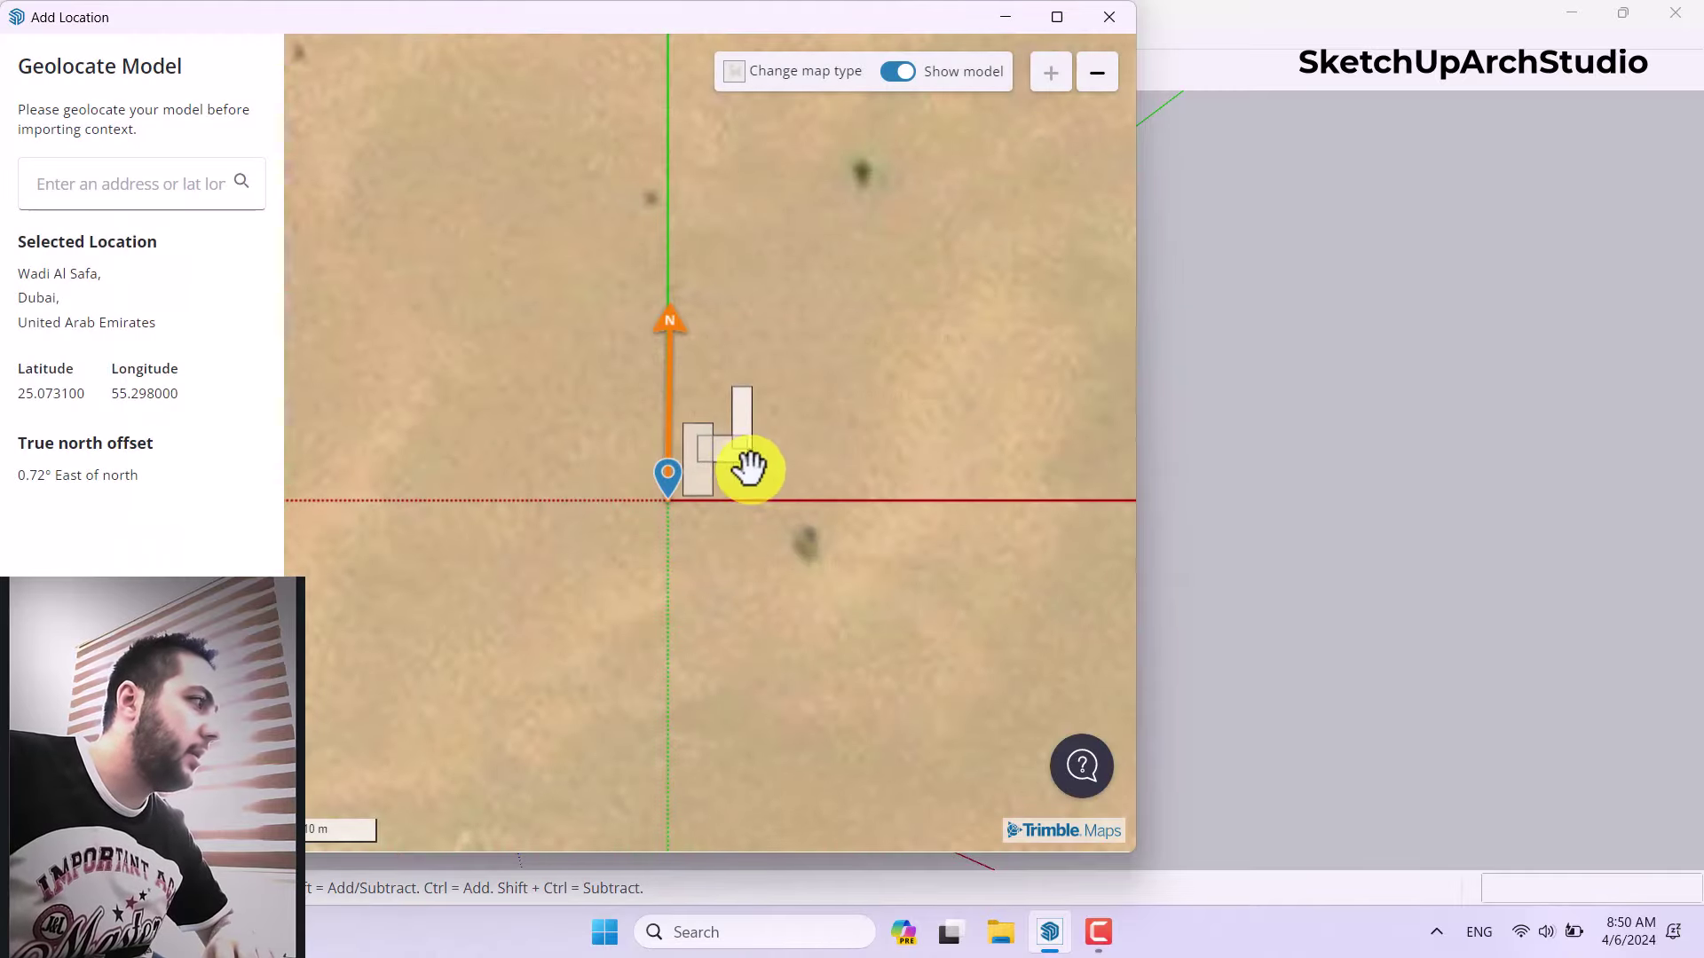
{"action": "left_click", "coordinate": [1109, 17]}
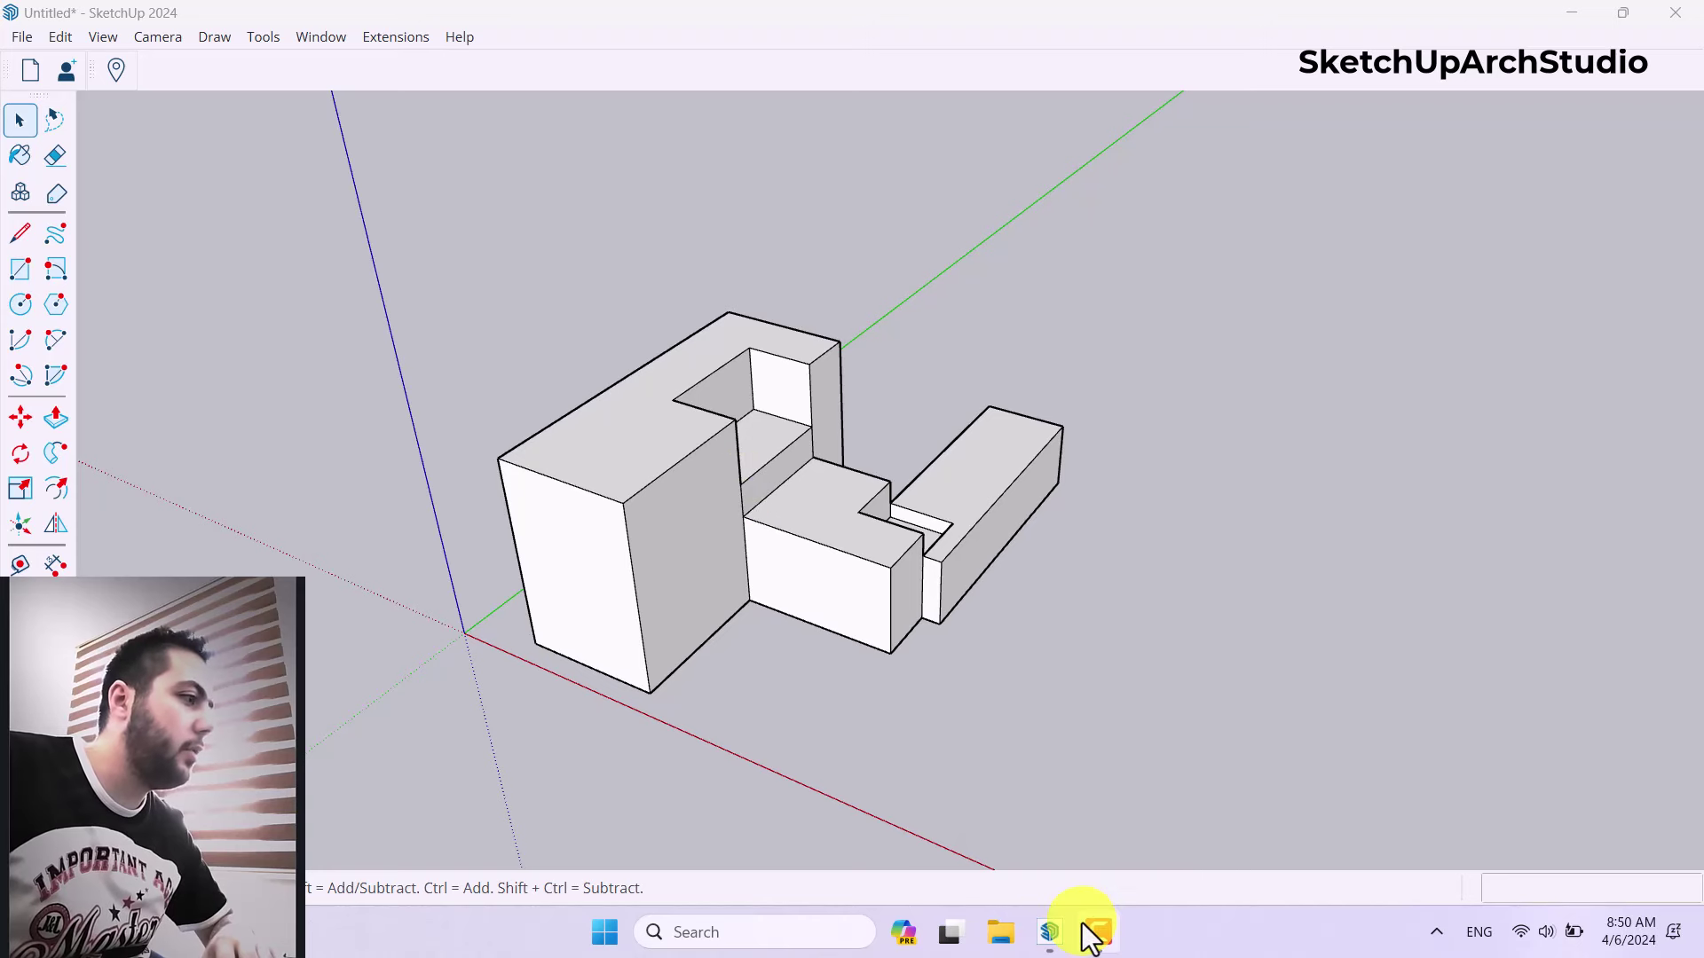
- Reopen Add Location, move it right and pan the satellite map around the Wadi Al Safa pin
{"action": "mouse_move", "coordinate": [1086, 924]}
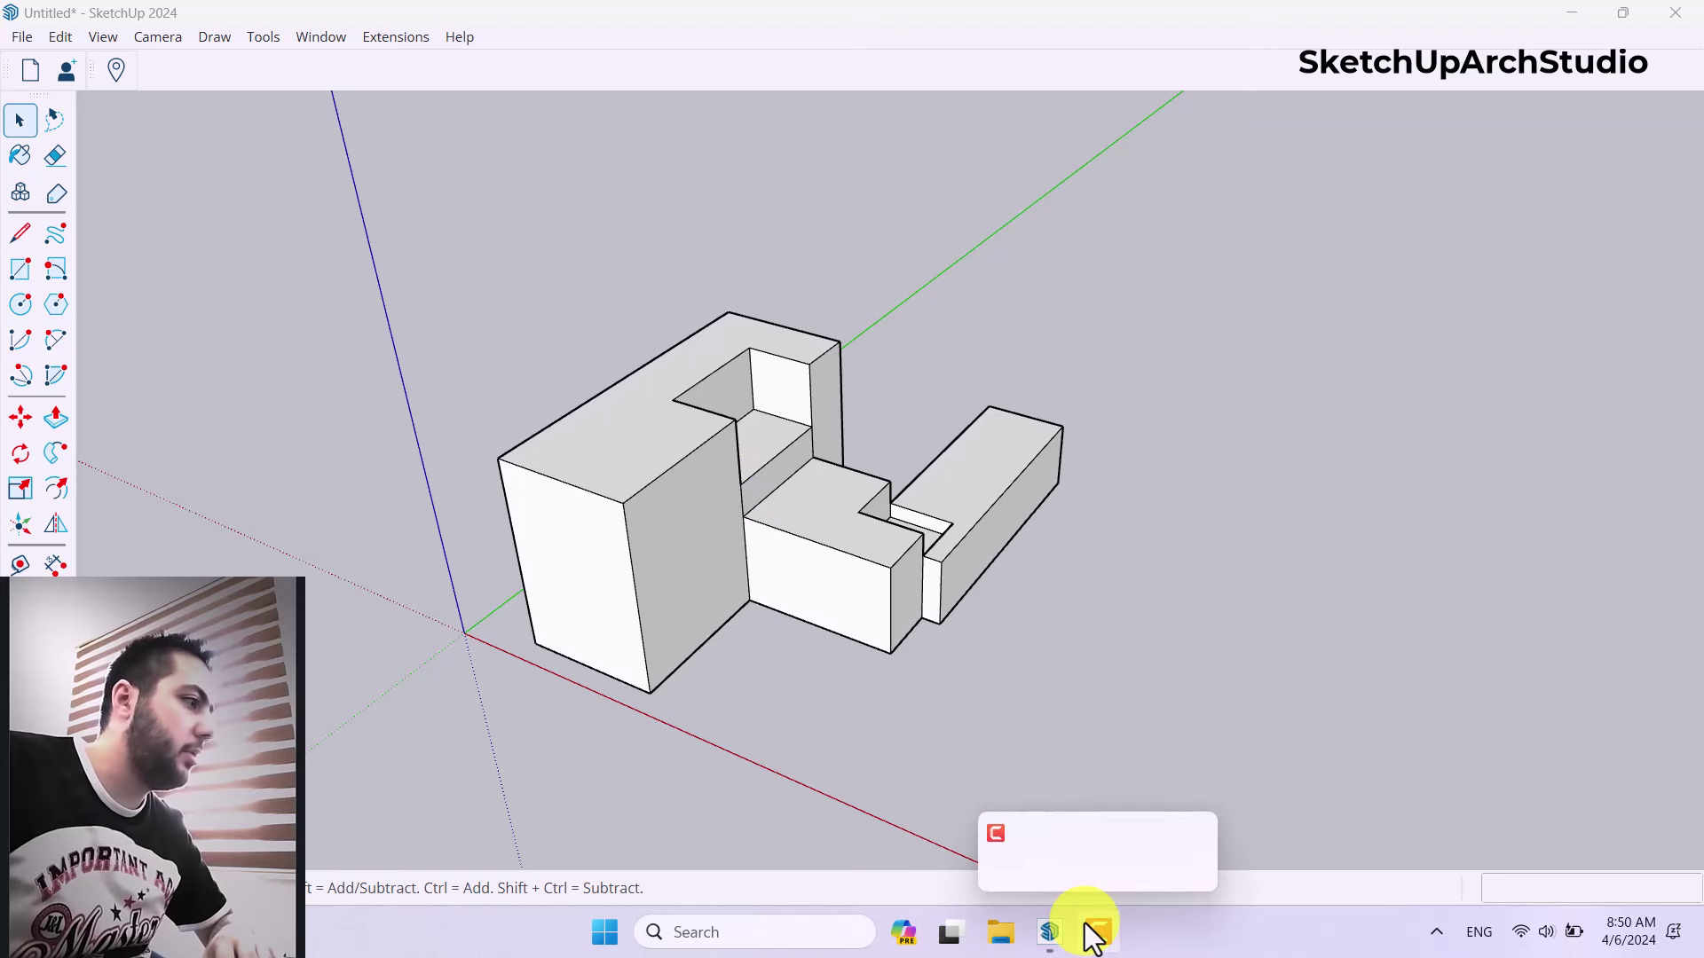
{"action": "left_click", "coordinate": [1093, 932]}
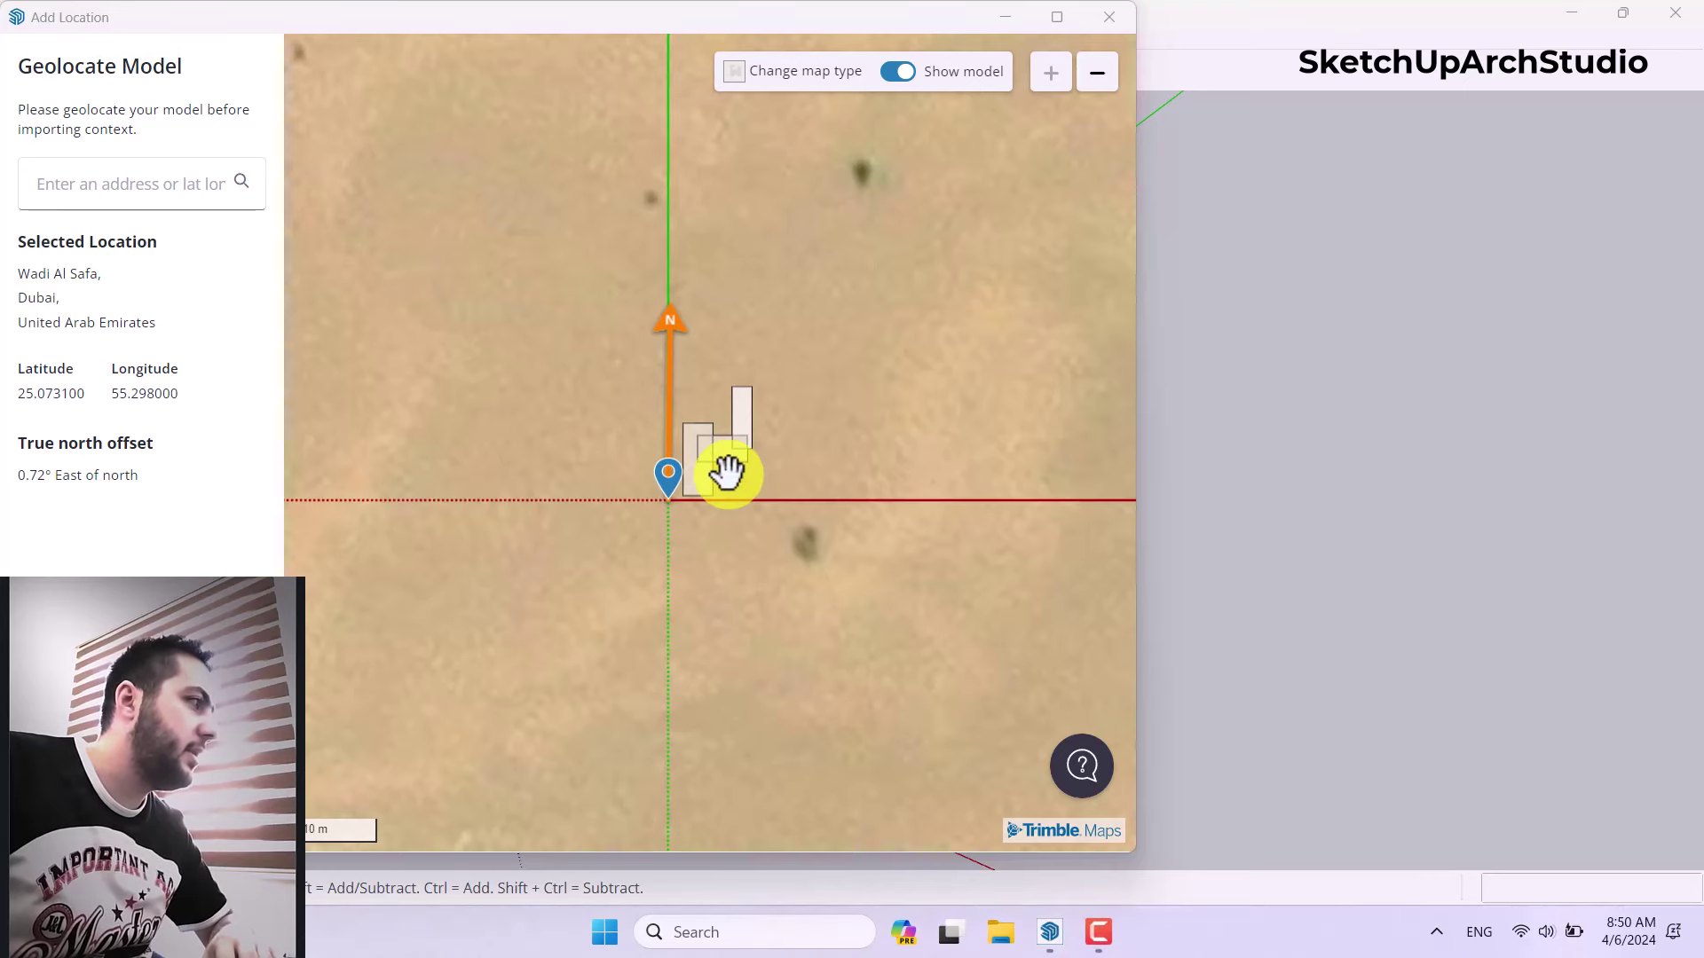
{"action": "left_click_drag", "start_coordinate": [935, 24], "coordinate": [1083, 36]}
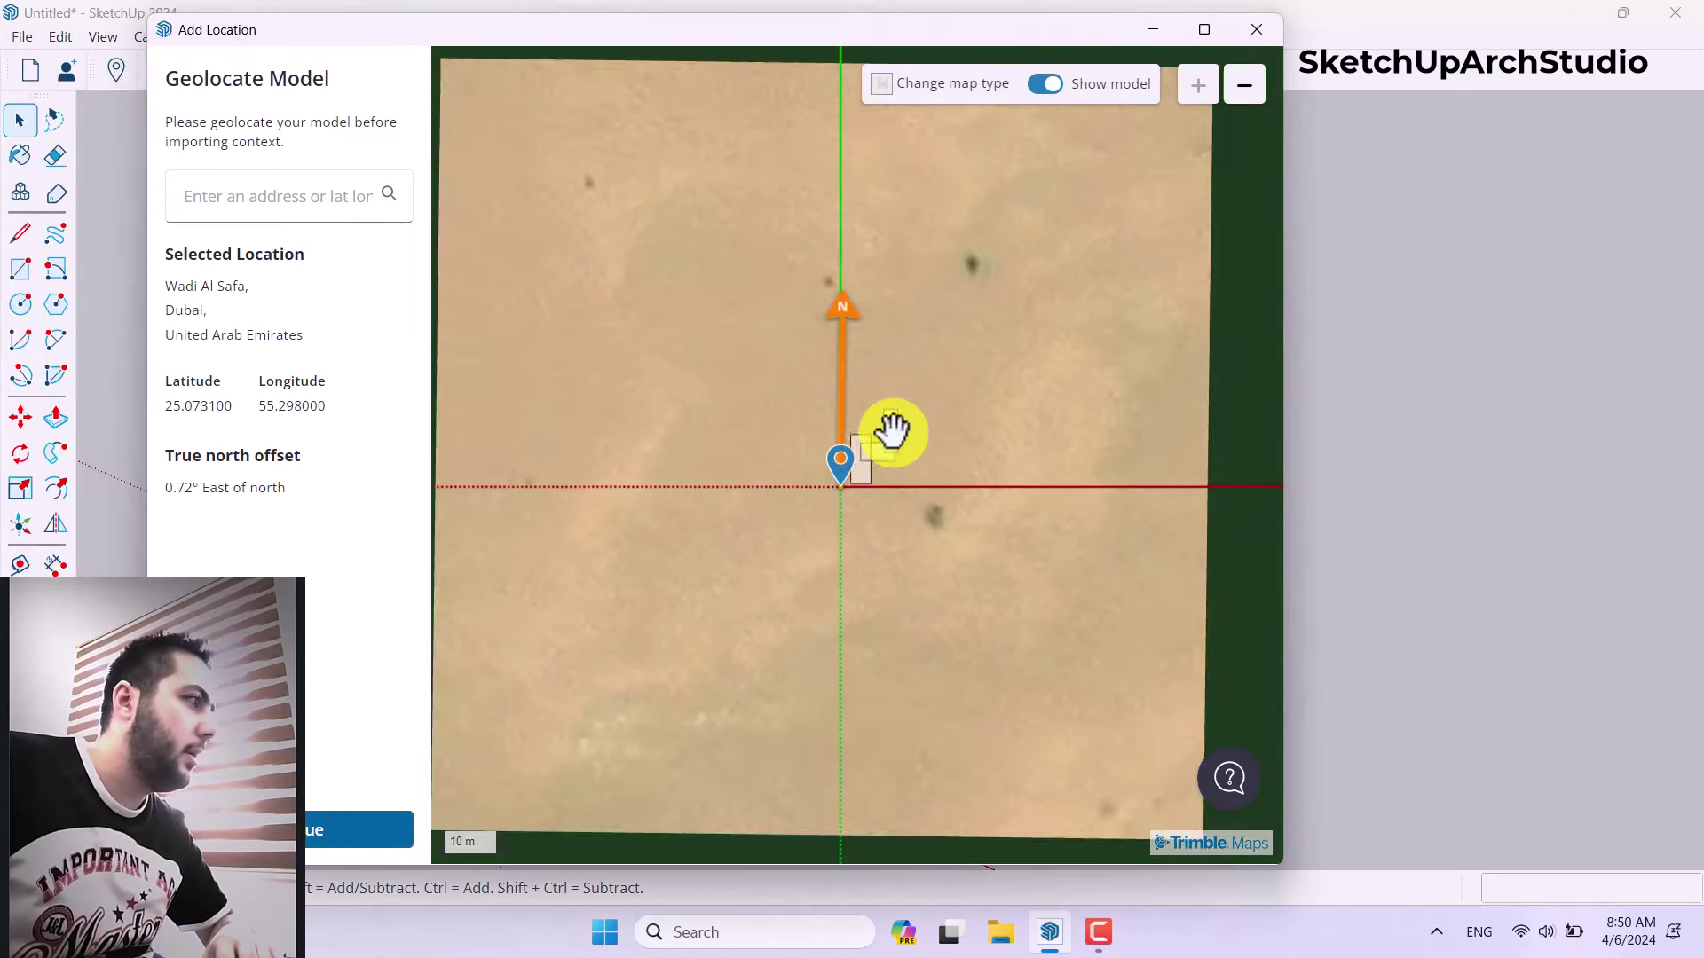
{"action": "scroll", "coordinate": [891, 431], "scroll_direction": "down", "scroll_amount": 1}
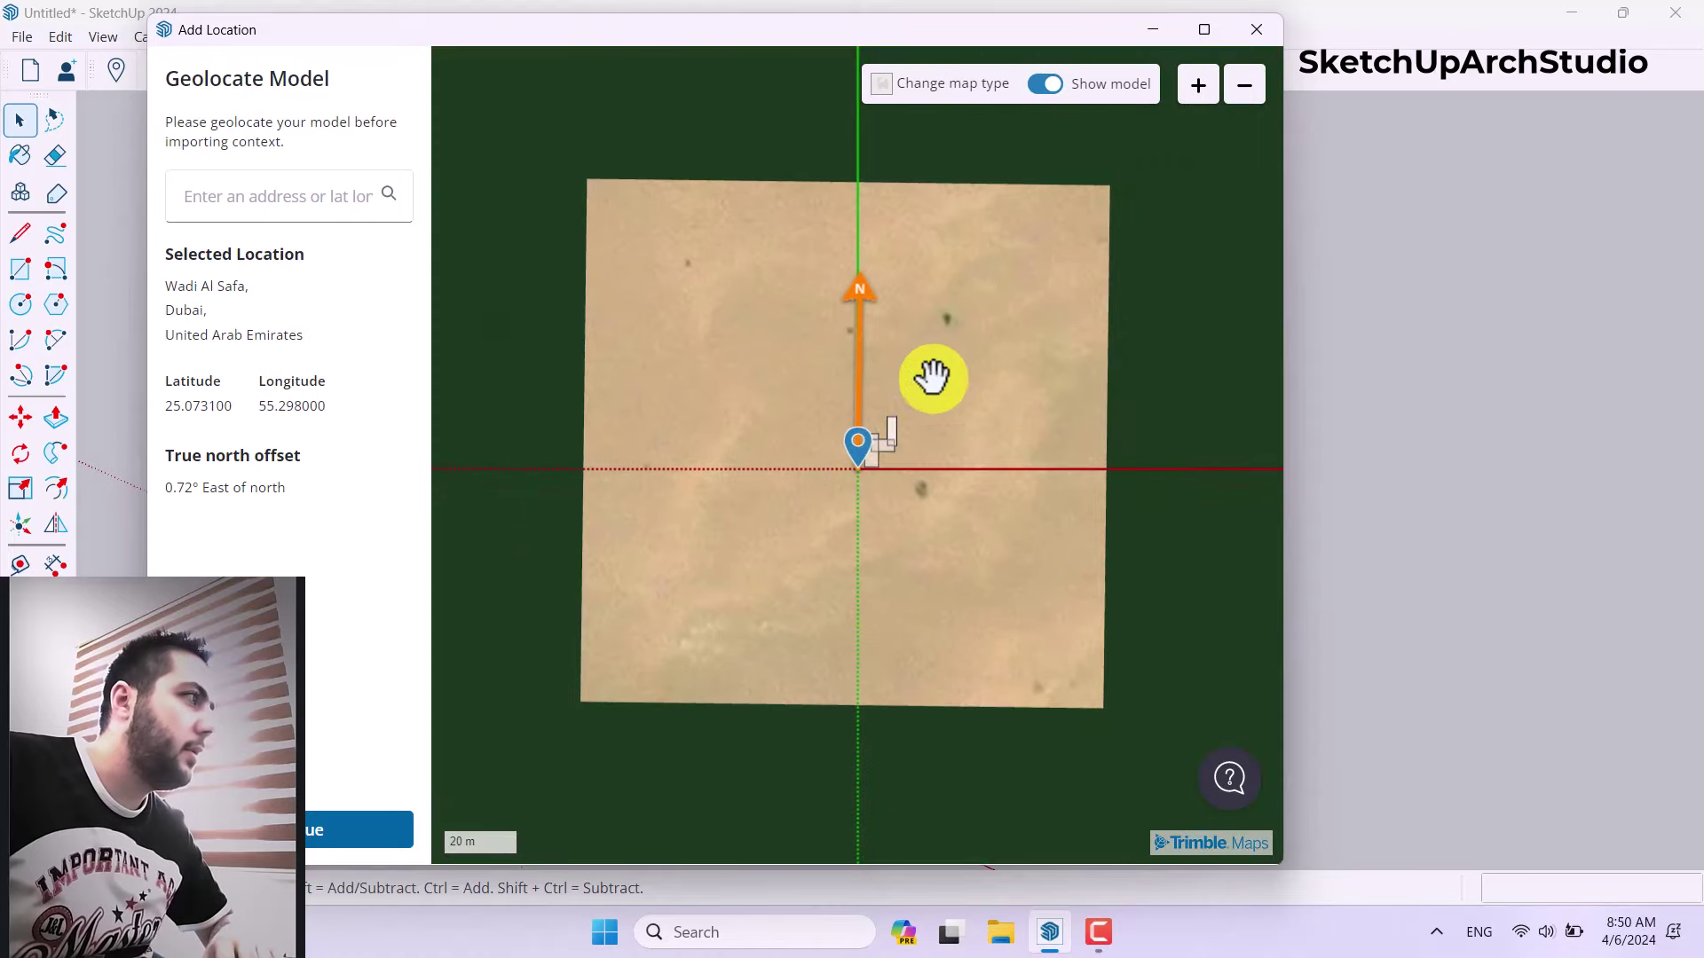
{"action": "left_click", "coordinate": [1045, 85]}
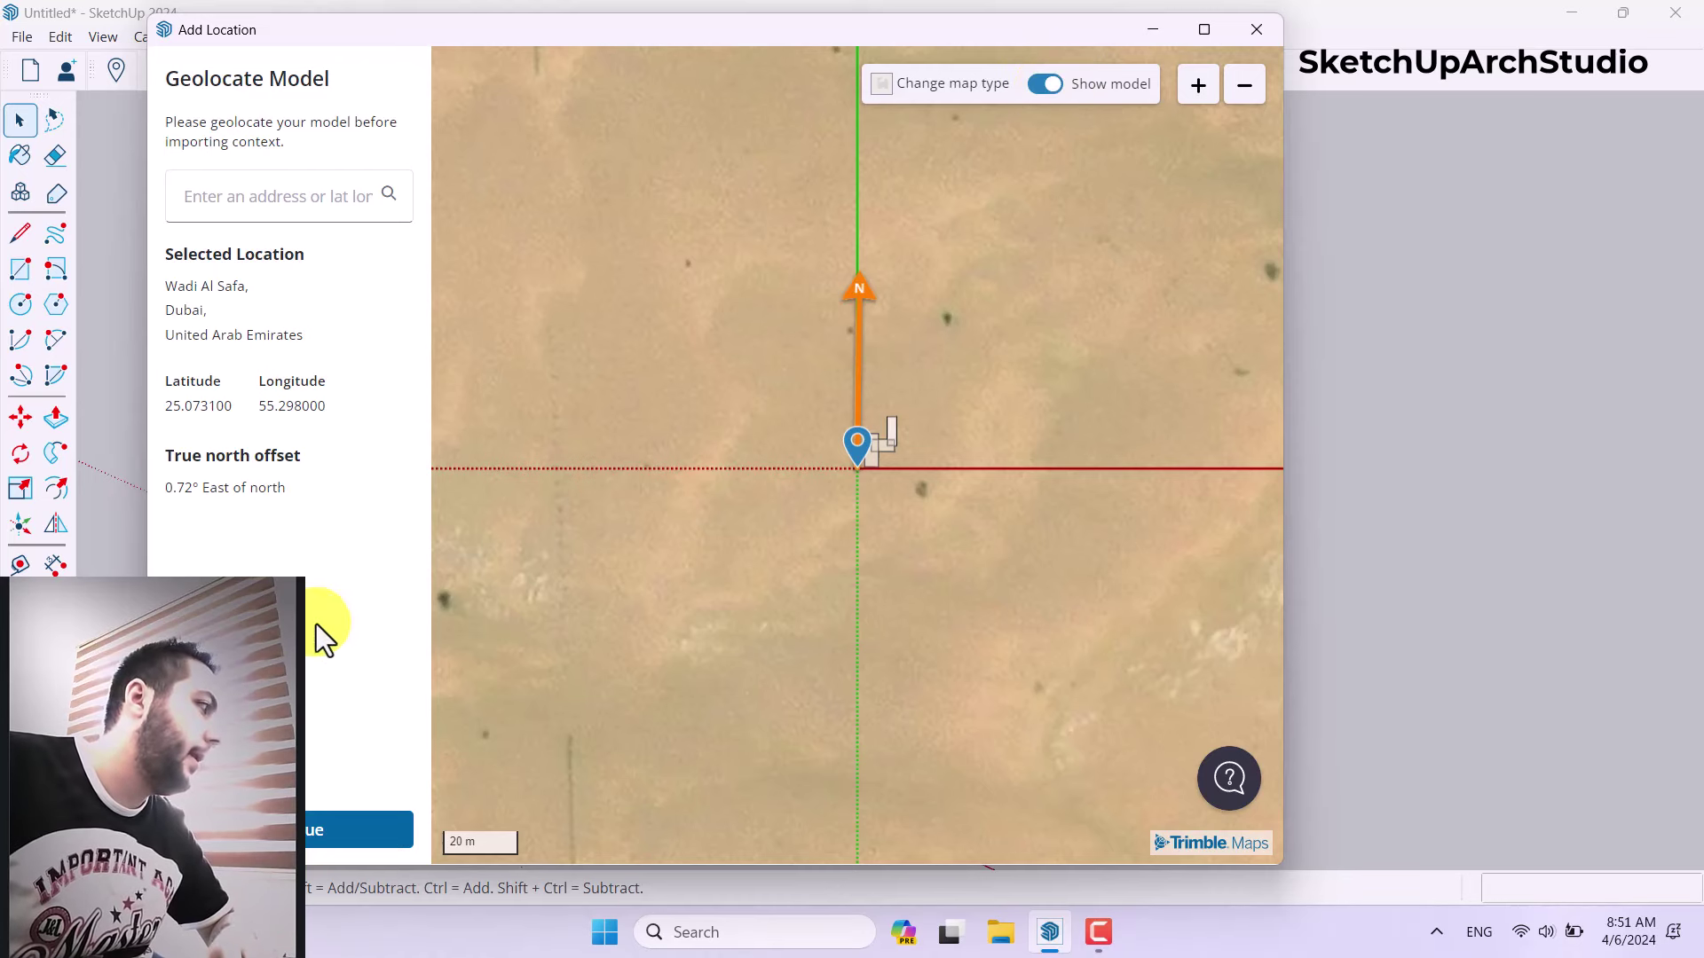
{"action": "left_click_drag", "start_coordinate": [855, 441], "coordinate": [753, 496]}
- Search the address box for London and pick London, ENG, GB from the suggestions
{"action": "left_click", "coordinate": [284, 195]}
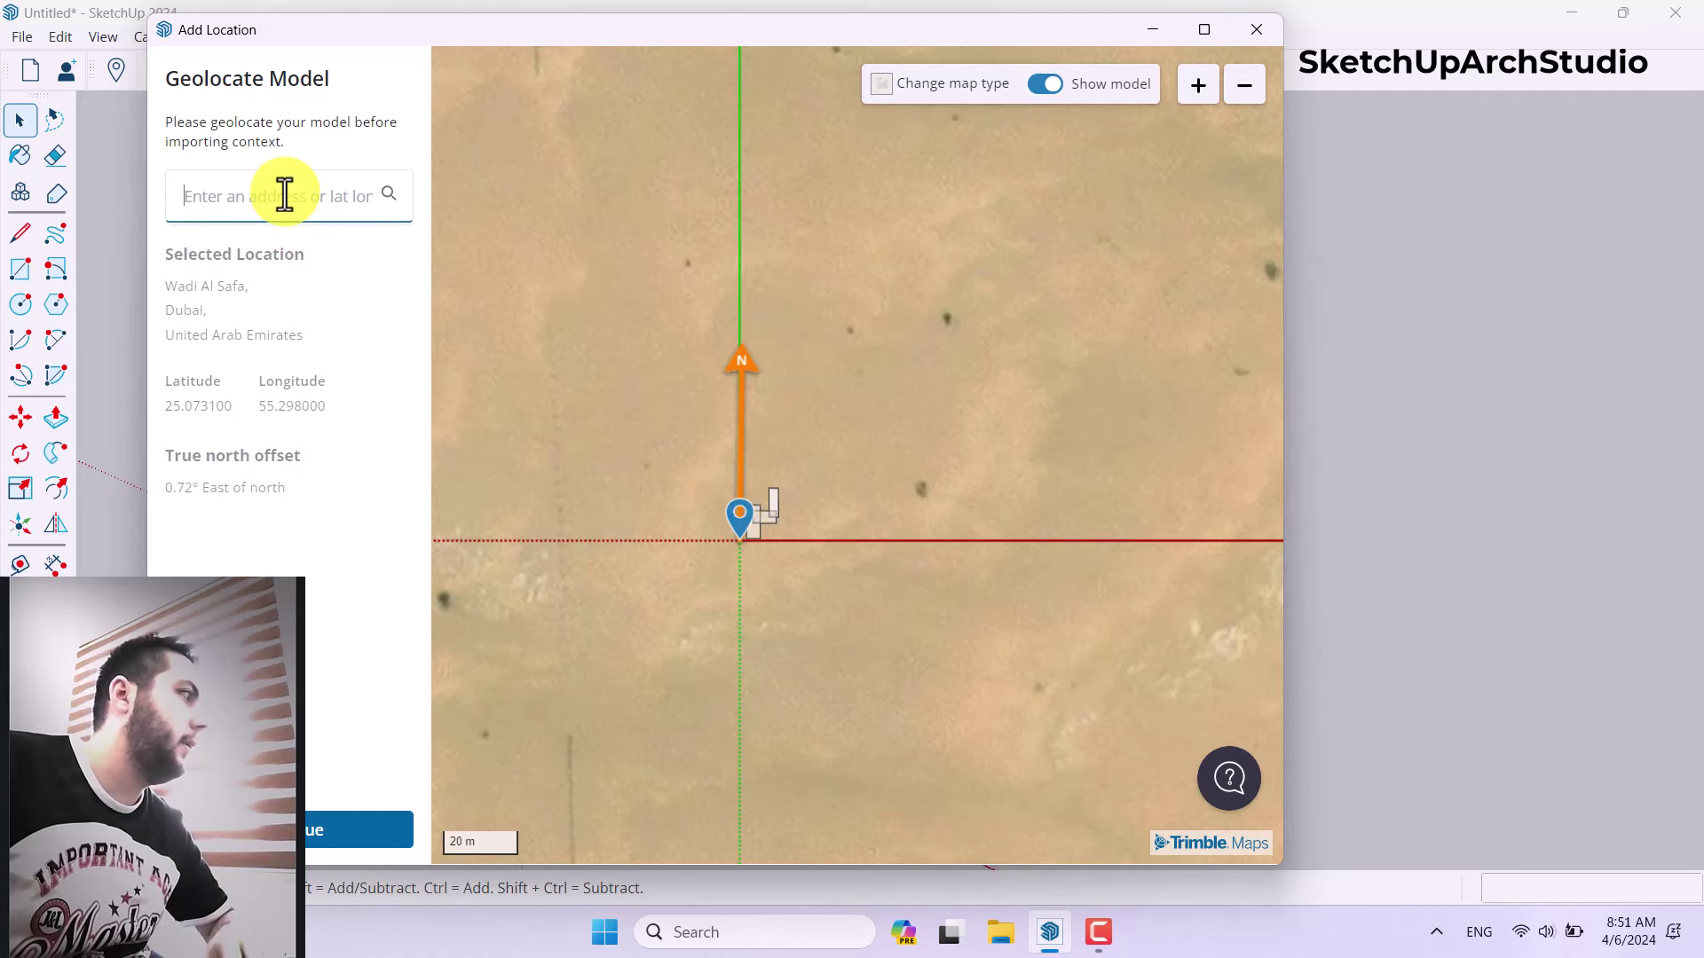
{"action": "key", "text": "Caps_Lock"}
{"action": "type", "text": "Wadi Al Safa, DU, United Arab Emirates"}
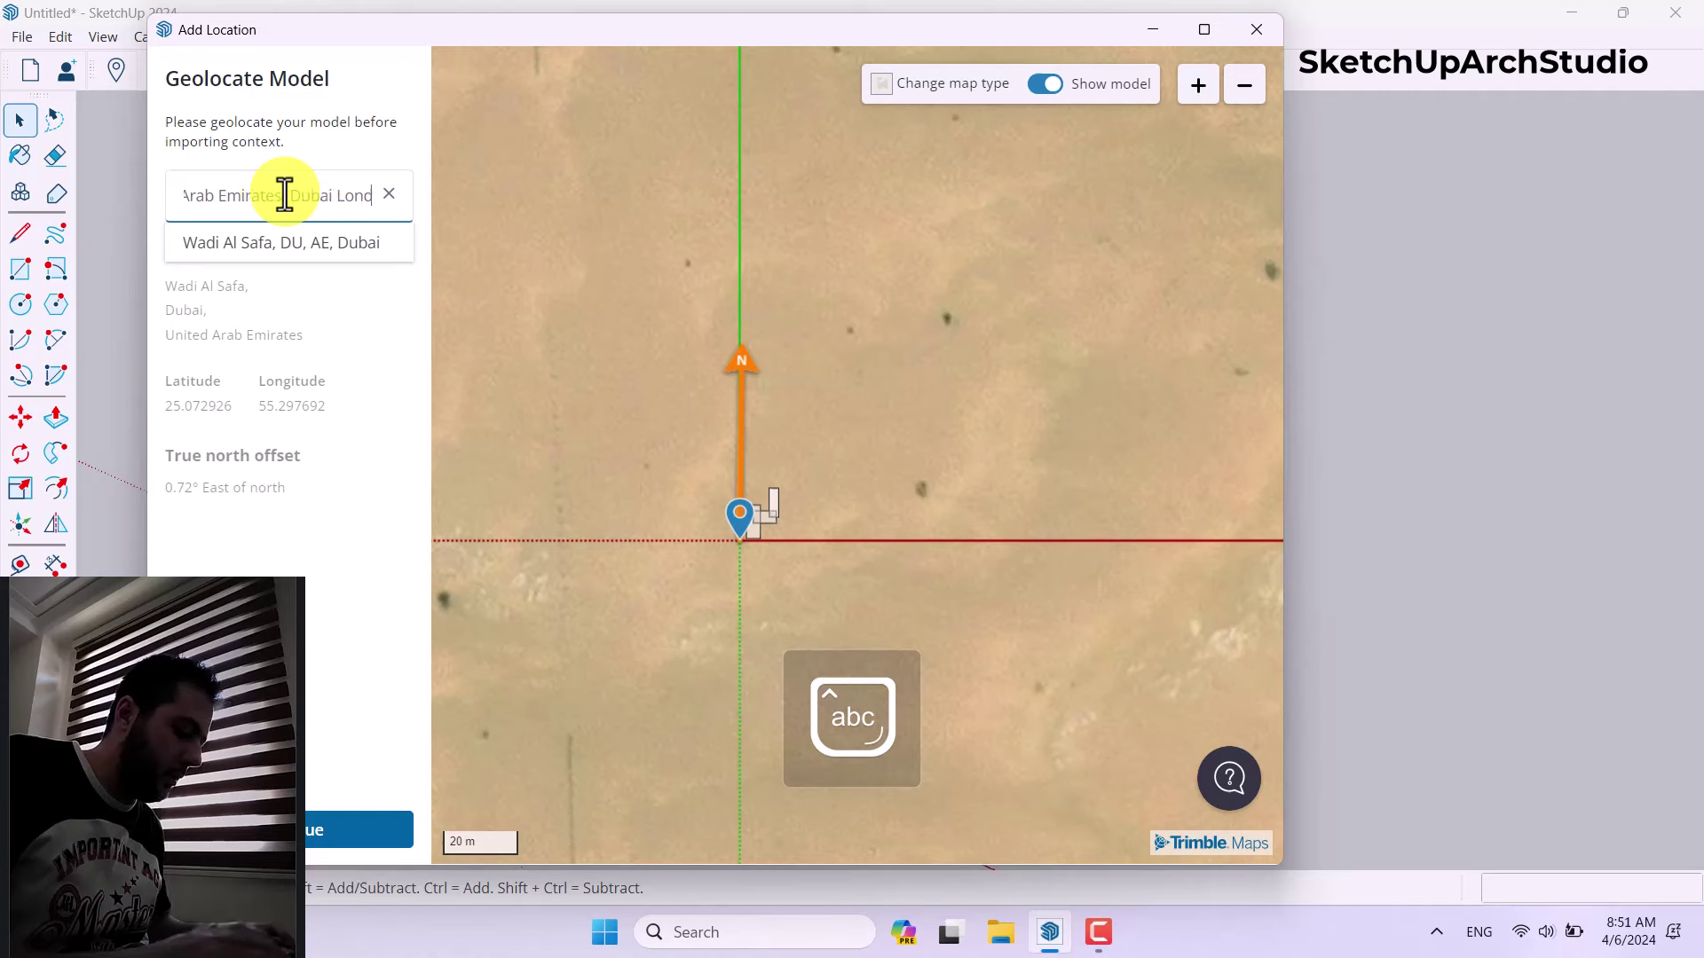
{"action": "key", "text": "ctrl+a"}
{"action": "key", "text": "Caps_Lock"}
{"action": "type", "text": "L"}
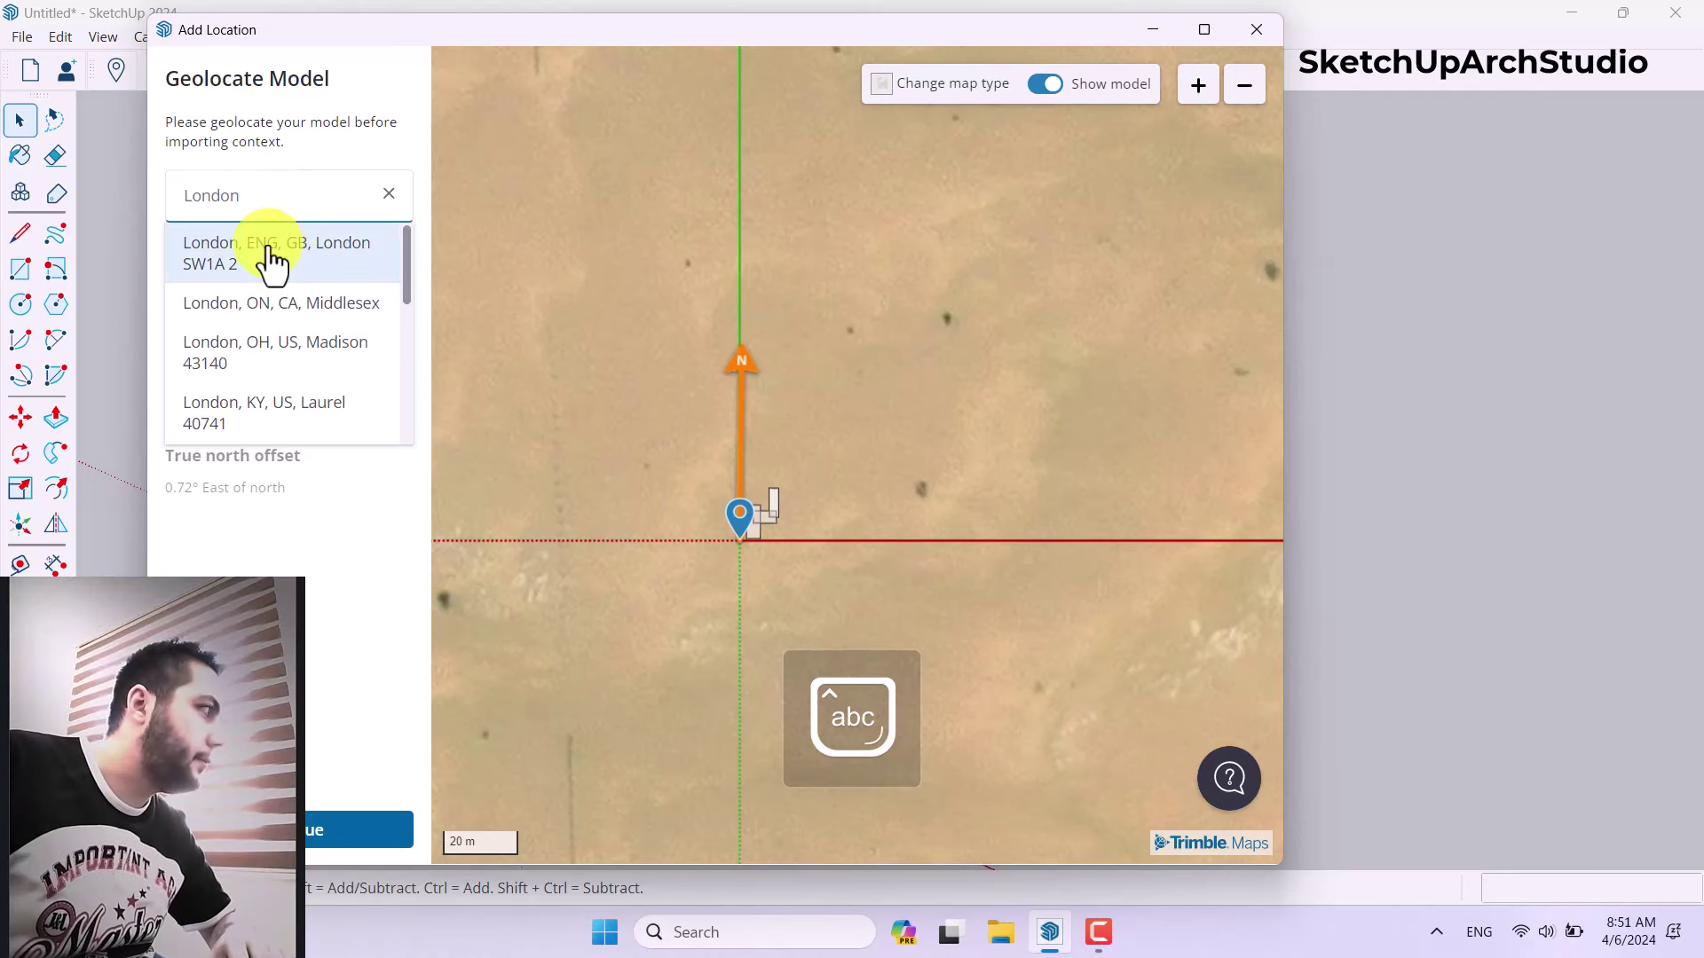
{"action": "left_click", "coordinate": [269, 264]}
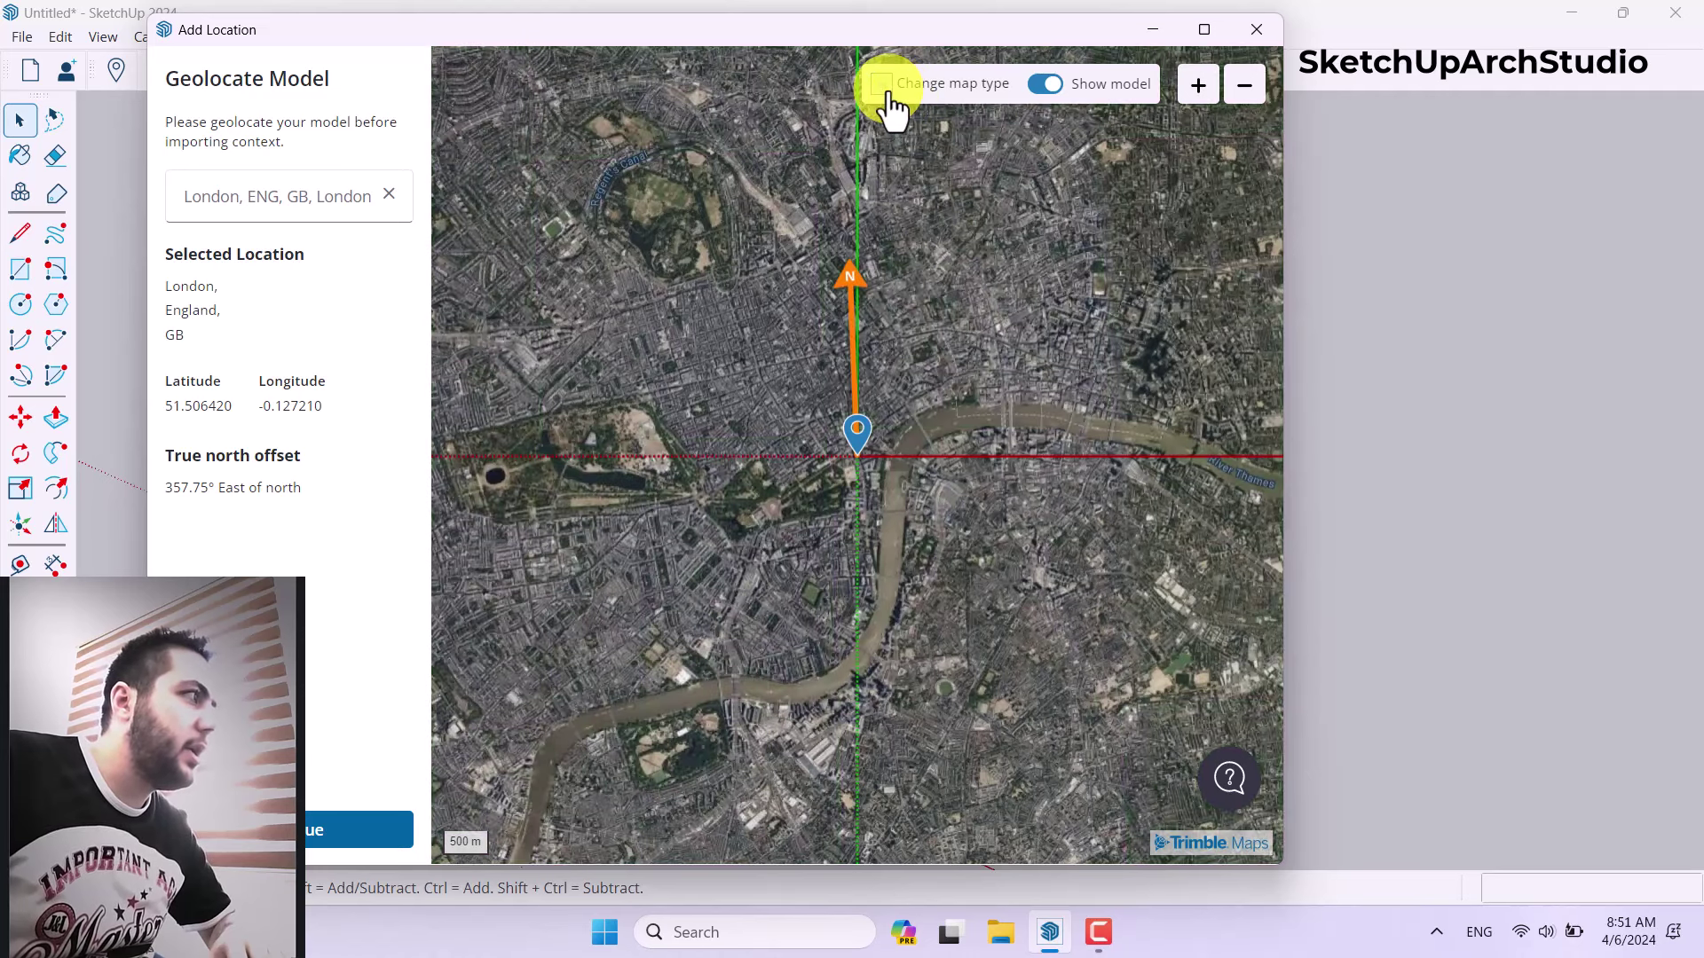
- Switch to the street map and drag the location pin just north of the Thames
{"action": "left_click", "coordinate": [888, 92]}
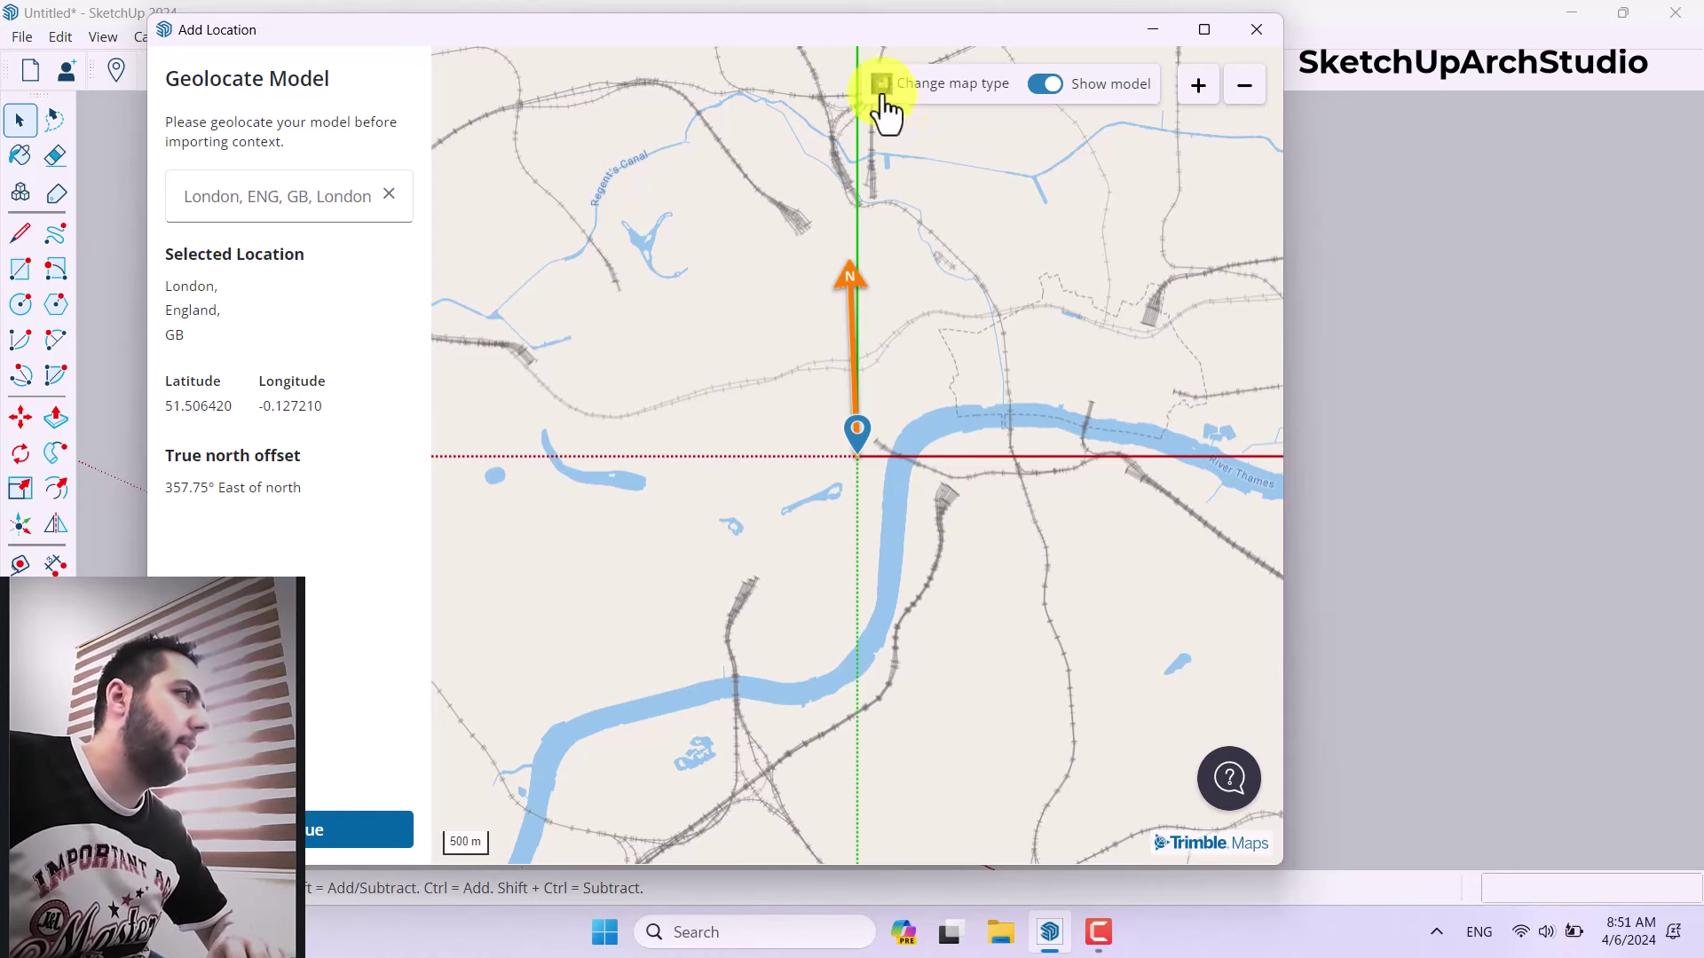
{"action": "scroll", "coordinate": [862, 419], "scroll_direction": "up", "scroll_amount": 2}
{"action": "left_click_drag", "start_coordinate": [844, 506], "coordinate": [948, 322]}
- Place the location pin precisely on the chosen London site and continue to Add Site Context
{"action": "scroll", "coordinate": [962, 350], "scroll_direction": "down", "scroll_amount": 2}
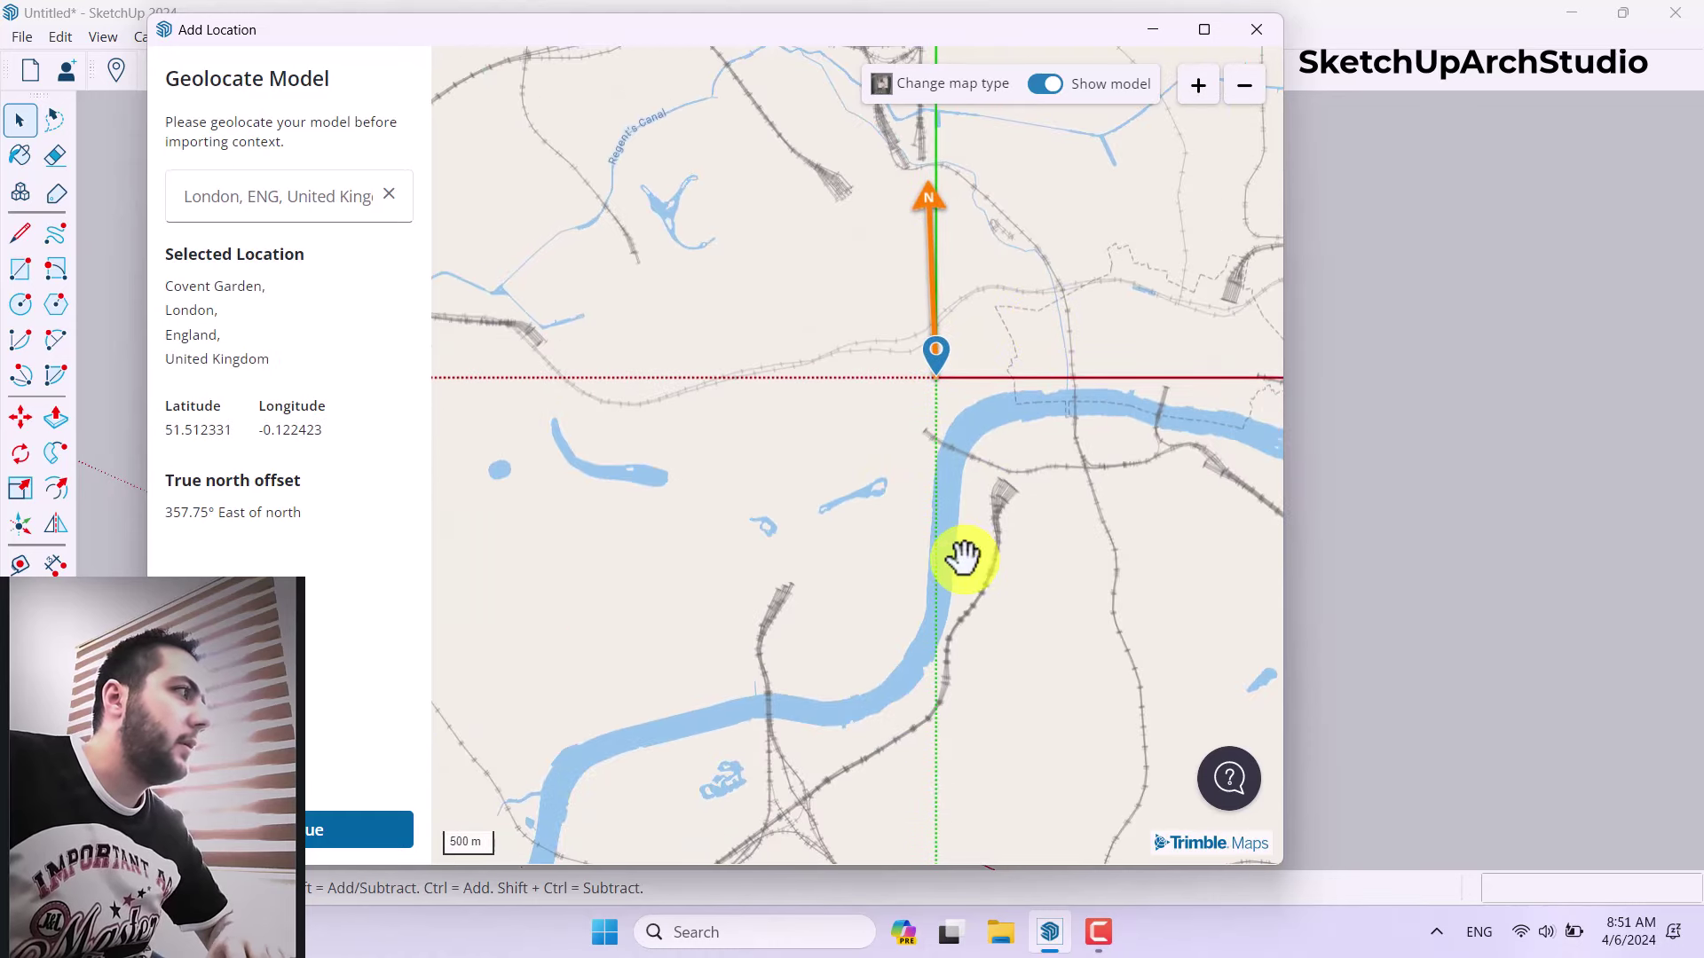
{"action": "scroll", "coordinate": [1030, 266], "scroll_direction": "up", "scroll_amount": 3}
{"action": "scroll", "coordinate": [1020, 293], "scroll_direction": "up", "scroll_amount": 2}
{"action": "left_click_drag", "start_coordinate": [1004, 331], "coordinate": [813, 544]}
{"action": "scroll", "coordinate": [1117, 444], "scroll_direction": "down", "scroll_amount": 2}
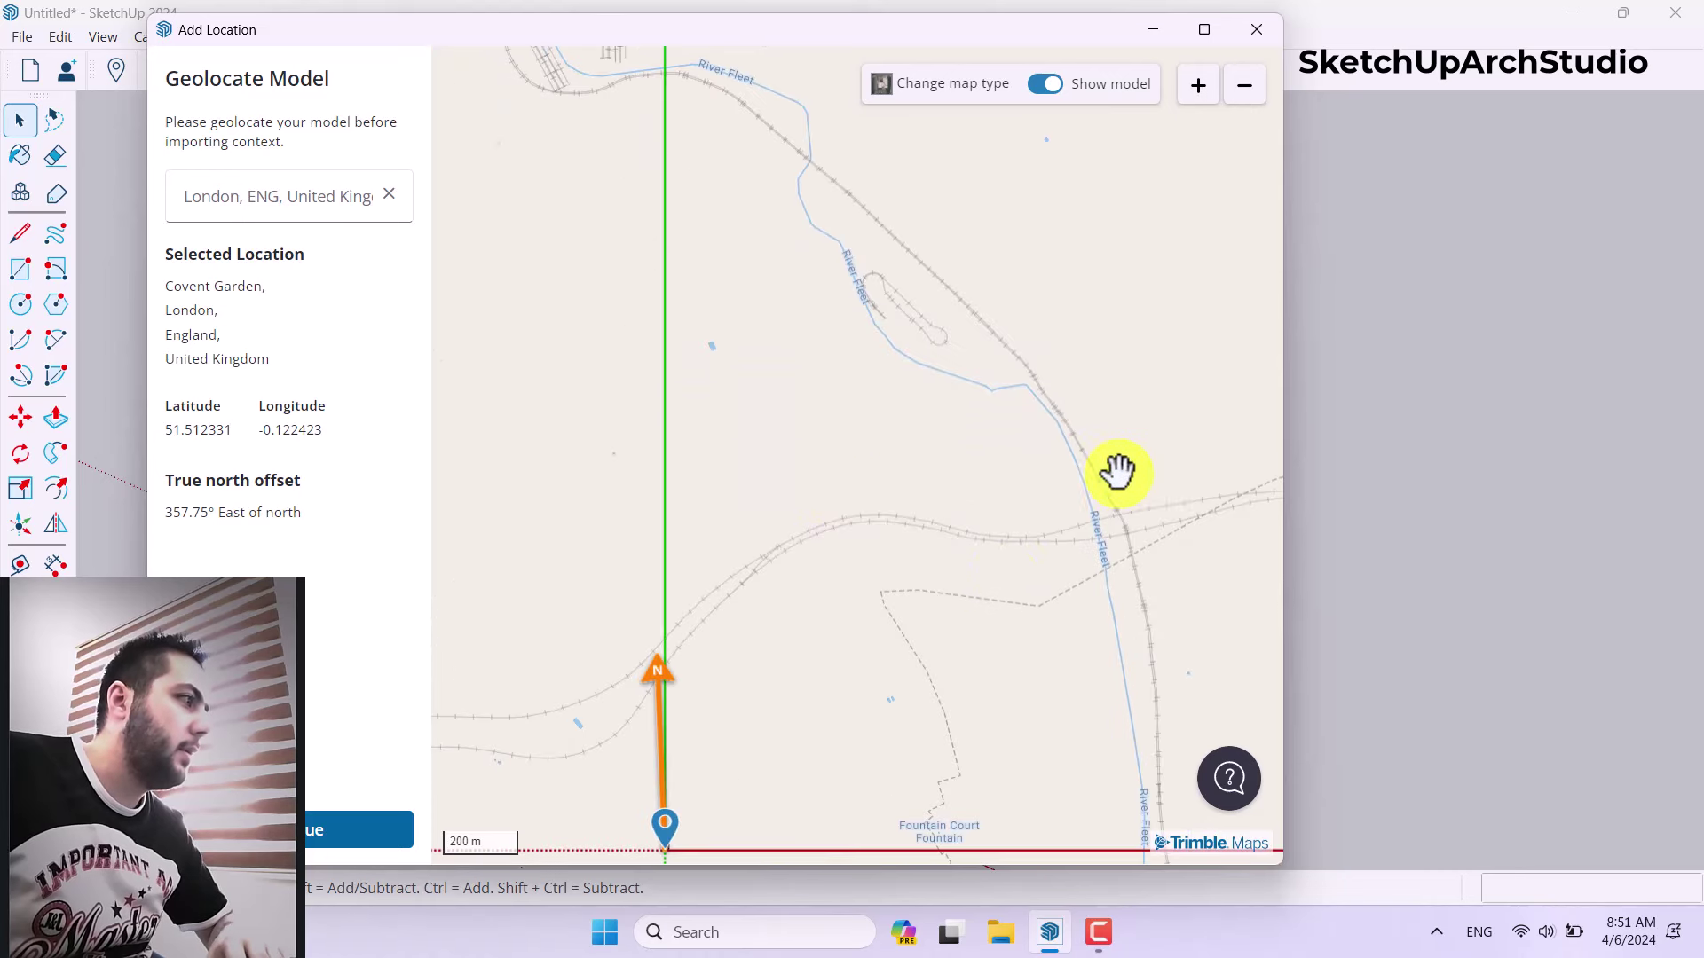
{"action": "left_click_drag", "start_coordinate": [664, 827], "coordinate": [962, 393]}
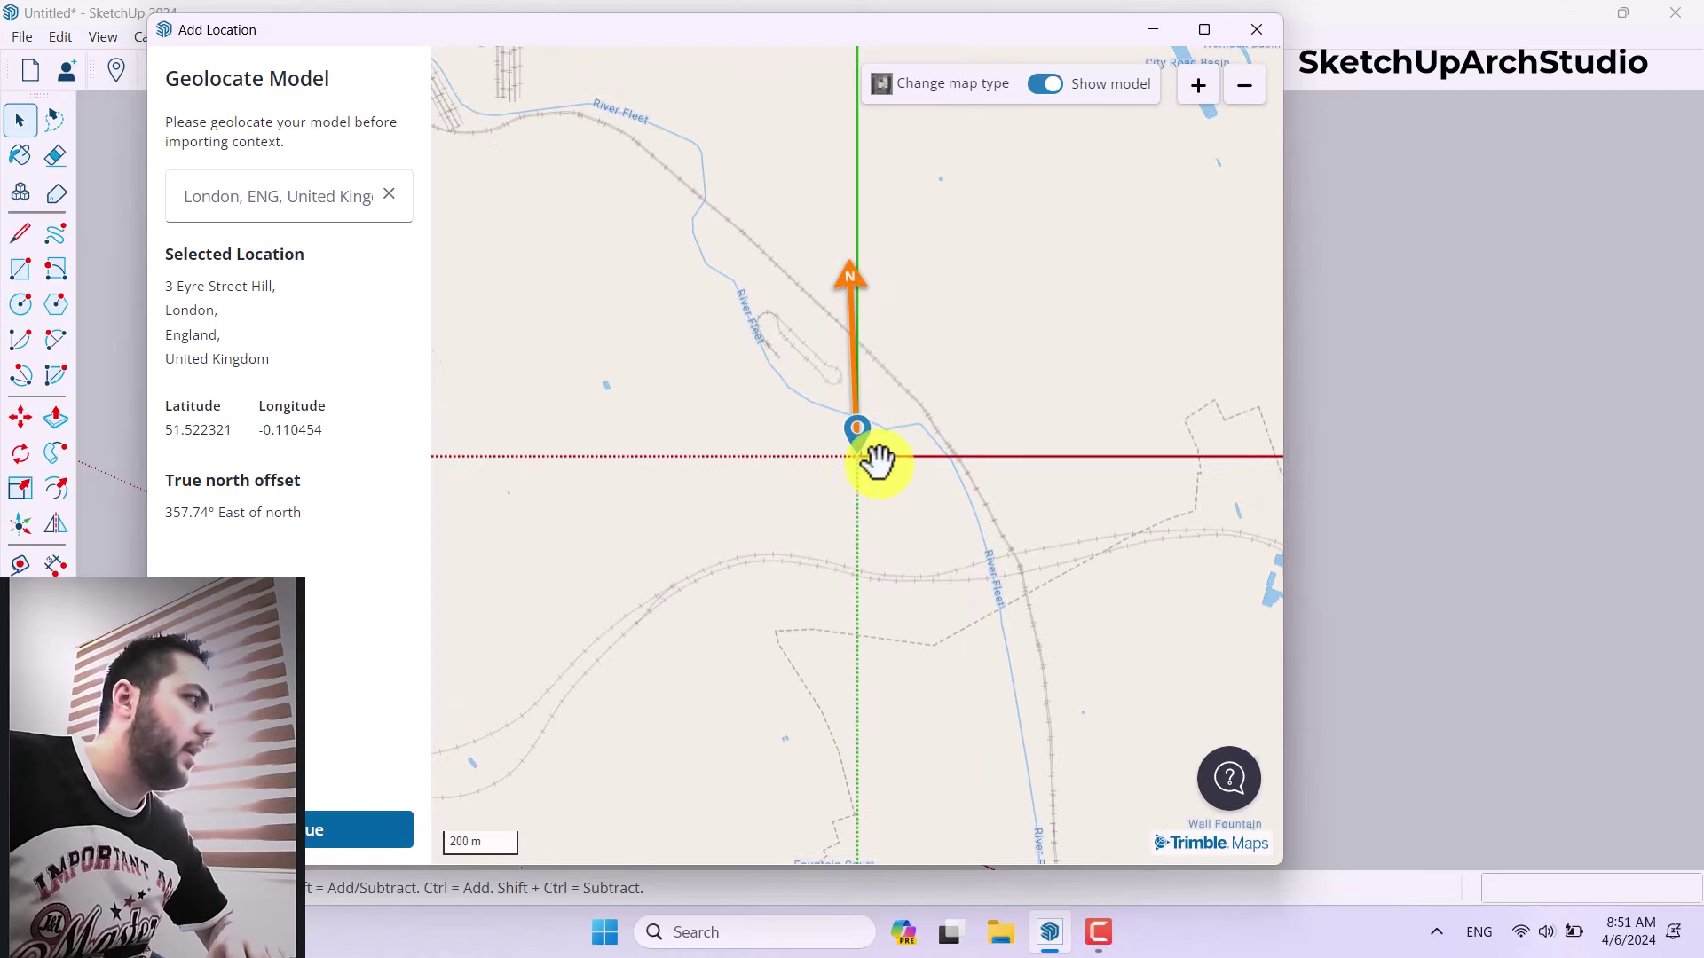
{"action": "left_click", "coordinate": [386, 829]}
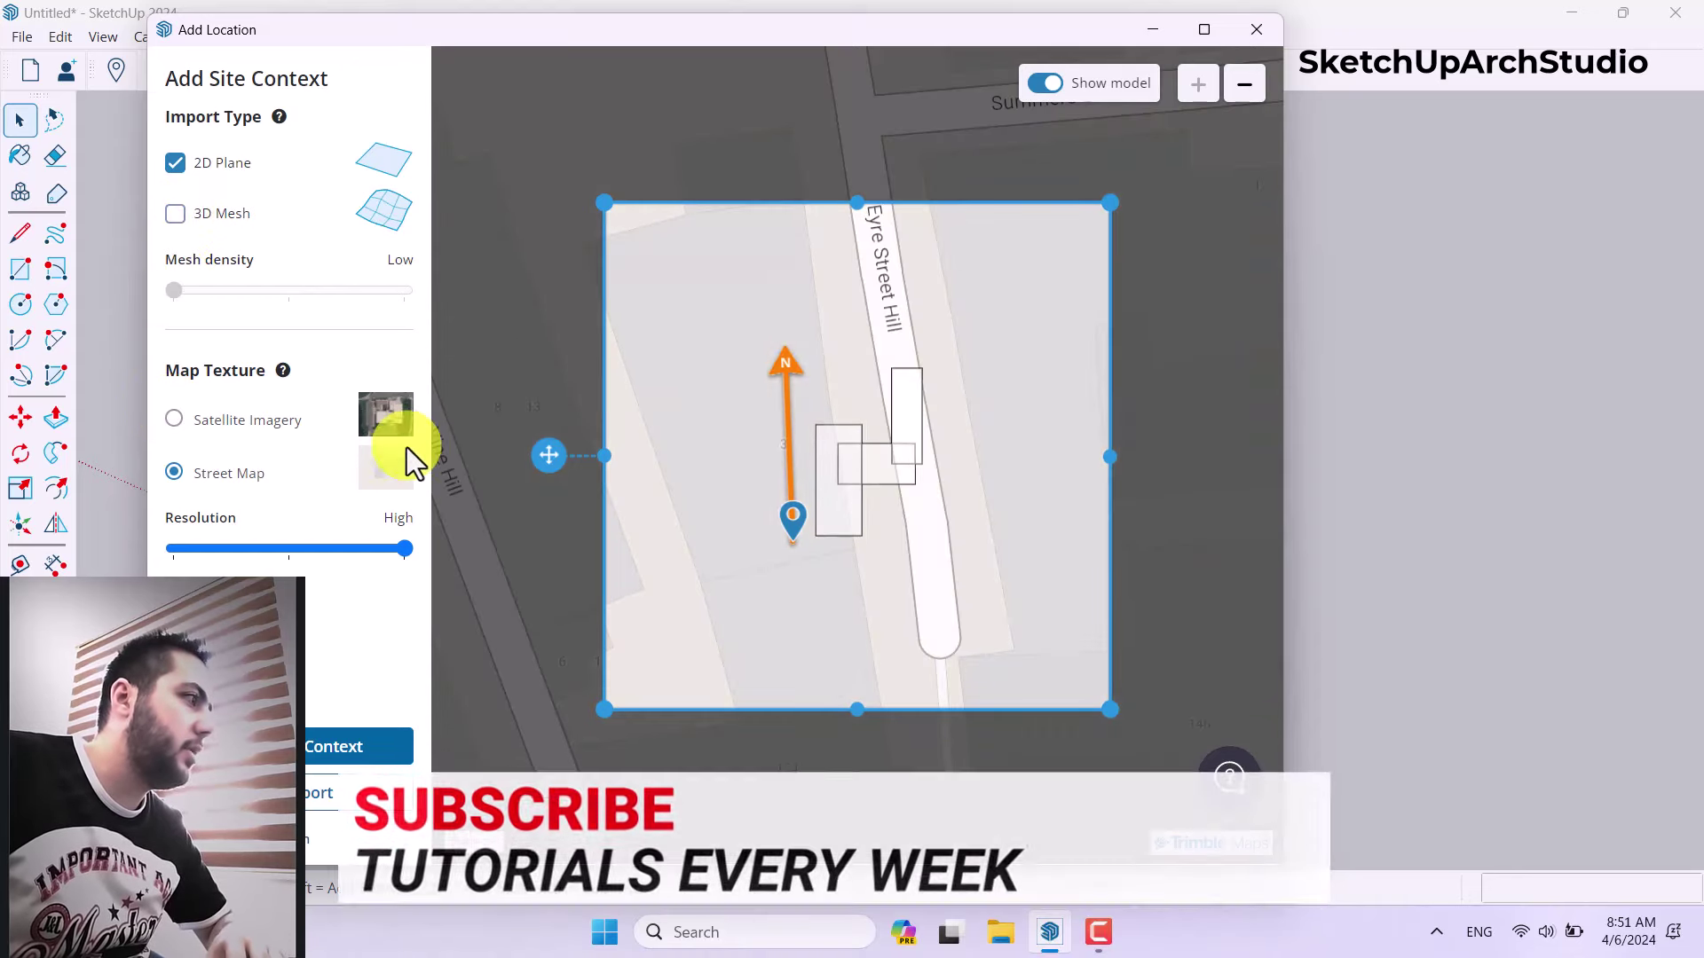
- Centre the site beside Eyre Street Hill and set Map Texture to Satellite Imagery
{"action": "left_click_drag", "start_coordinate": [799, 529], "coordinate": [955, 455]}
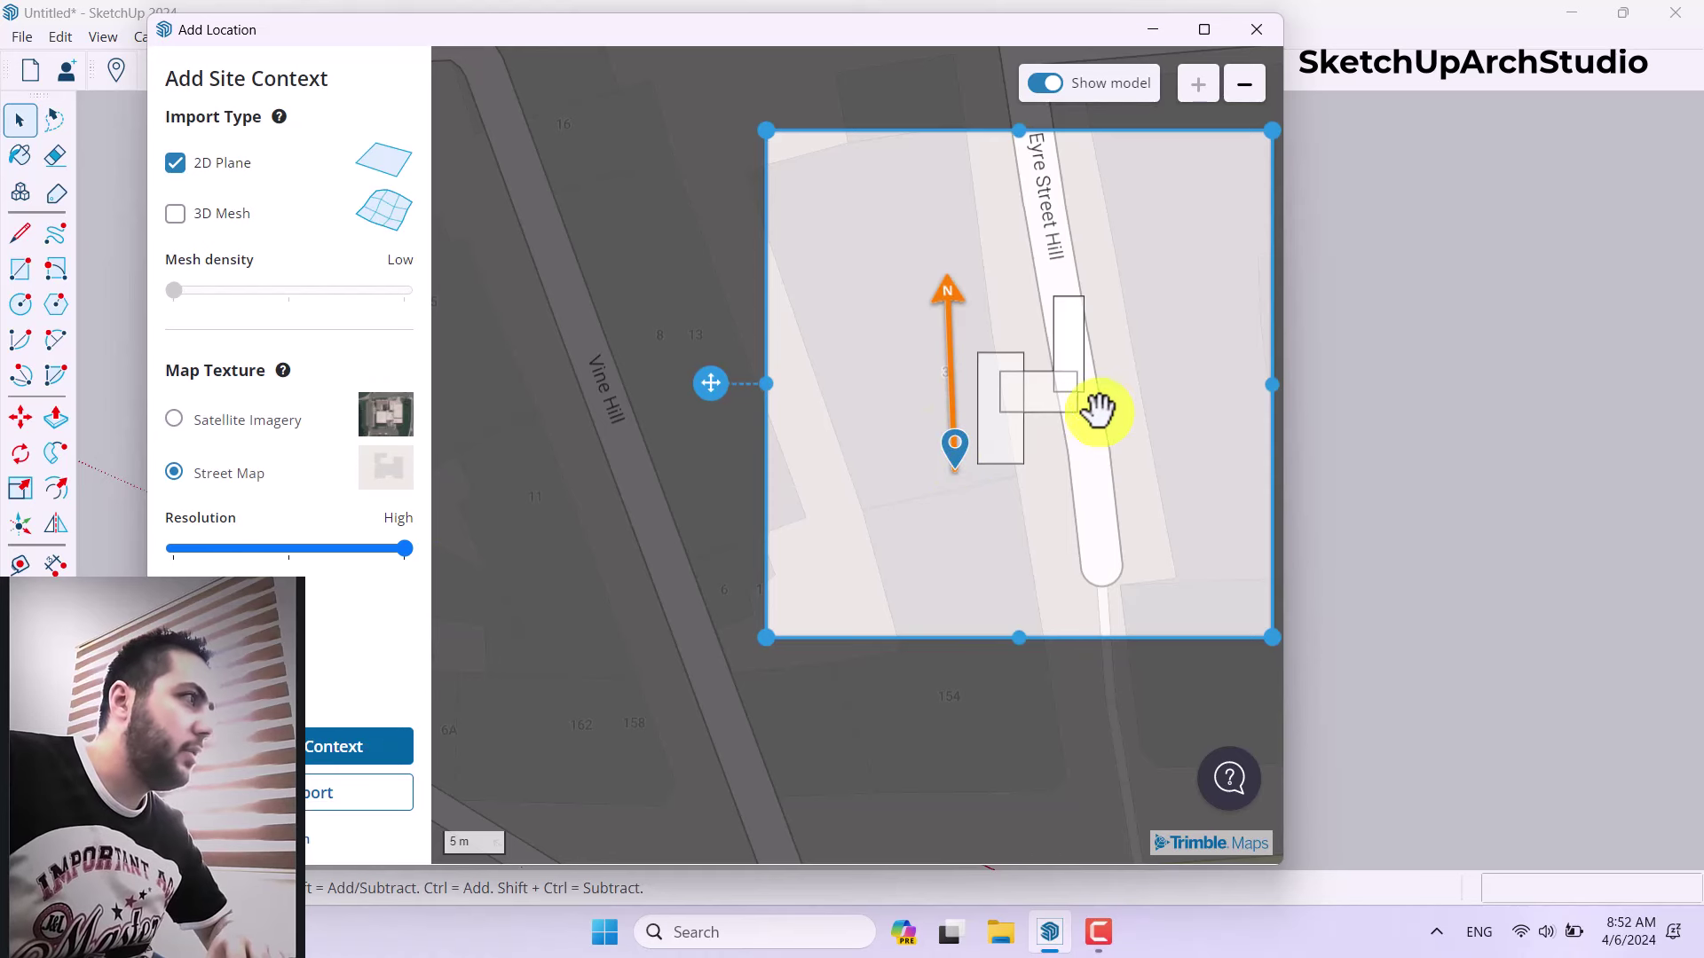
{"action": "scroll", "coordinate": [1048, 390], "scroll_direction": "up", "scroll_amount": 1}
{"action": "scroll", "coordinate": [787, 502], "scroll_direction": "down", "scroll_amount": 1}
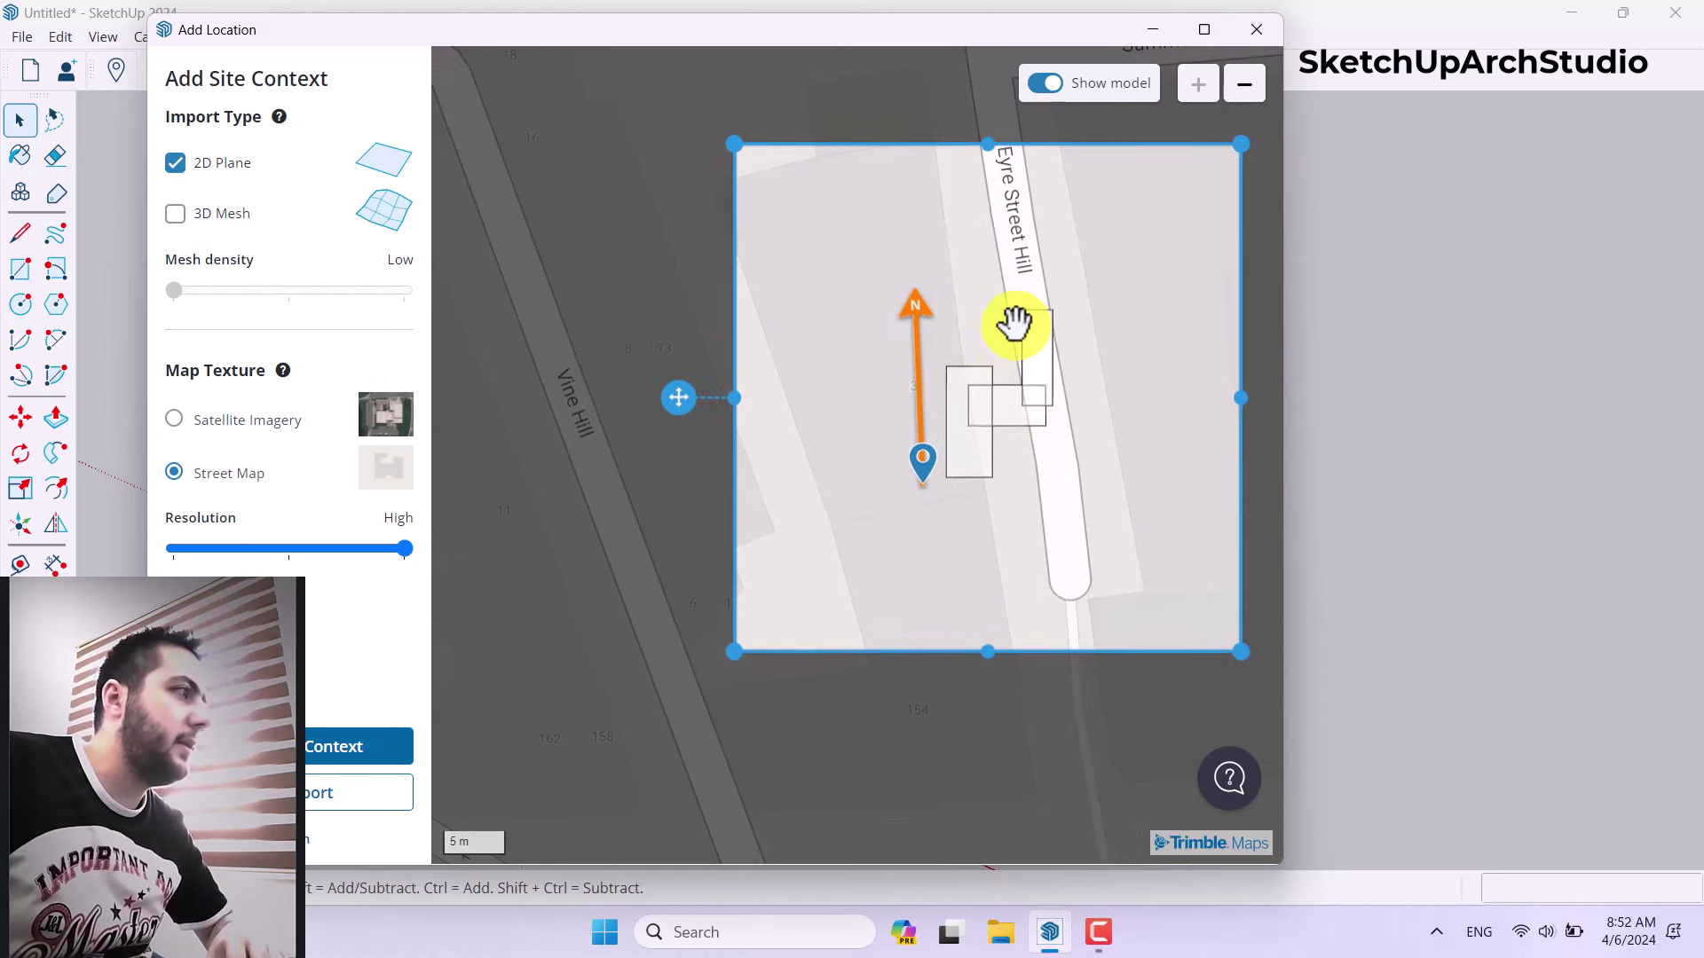
{"action": "scroll", "coordinate": [1121, 293], "scroll_direction": "up", "scroll_amount": 1}
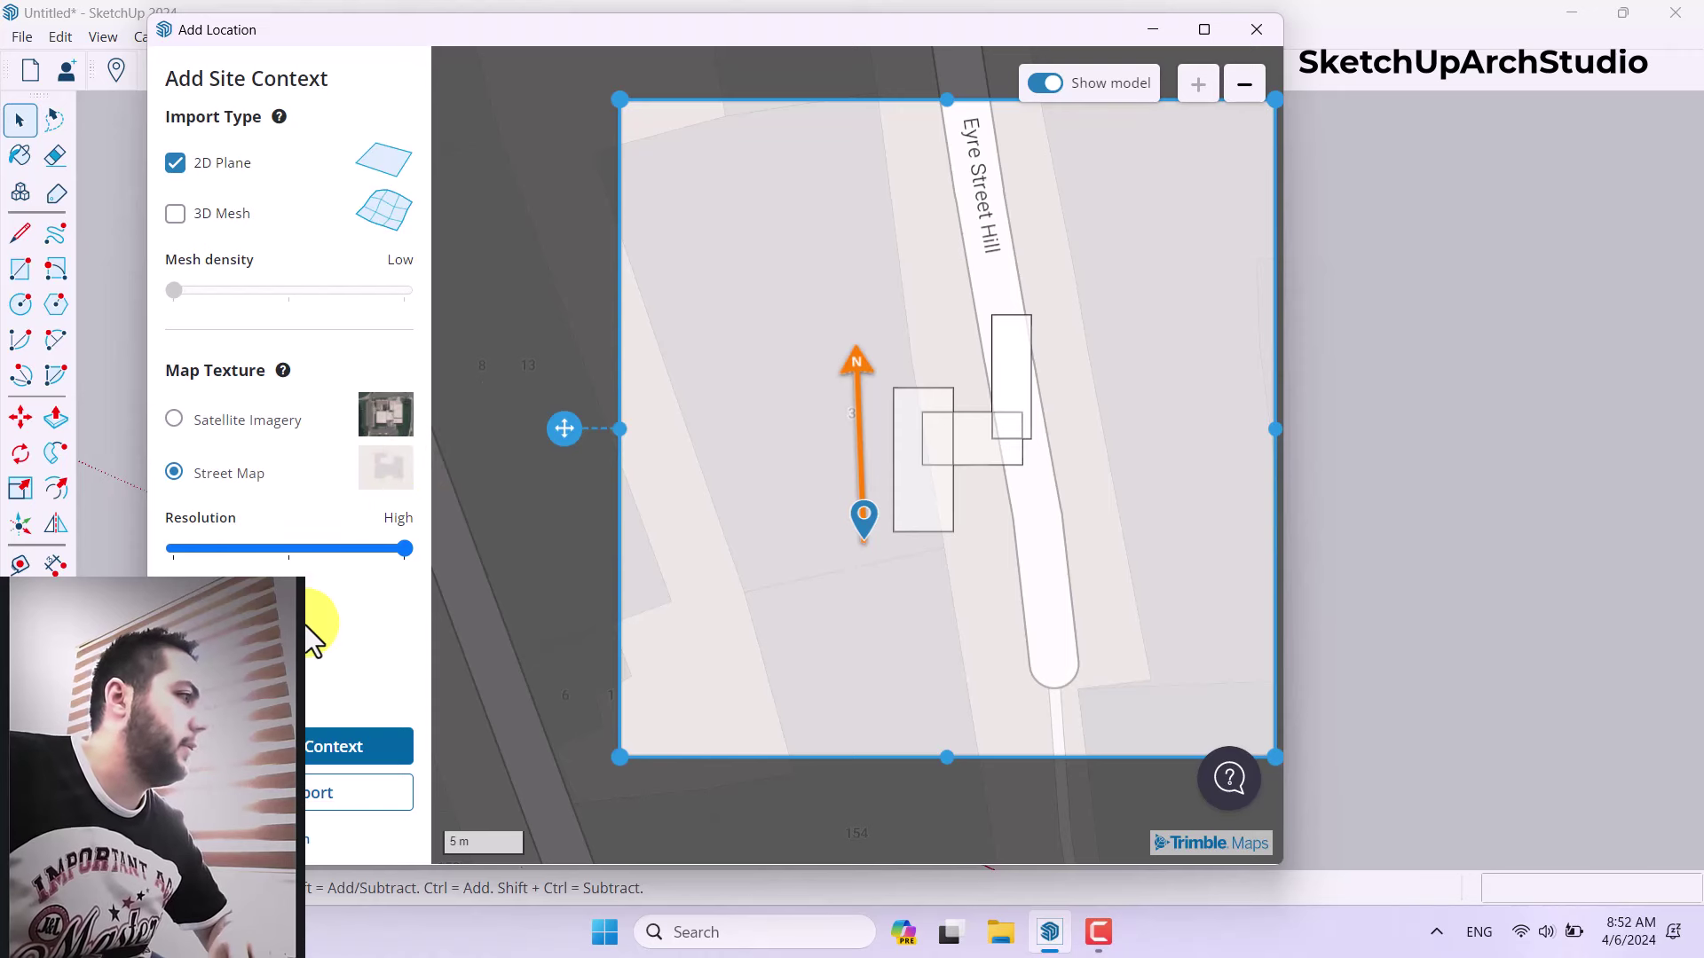
{"action": "left_click", "coordinate": [174, 419]}
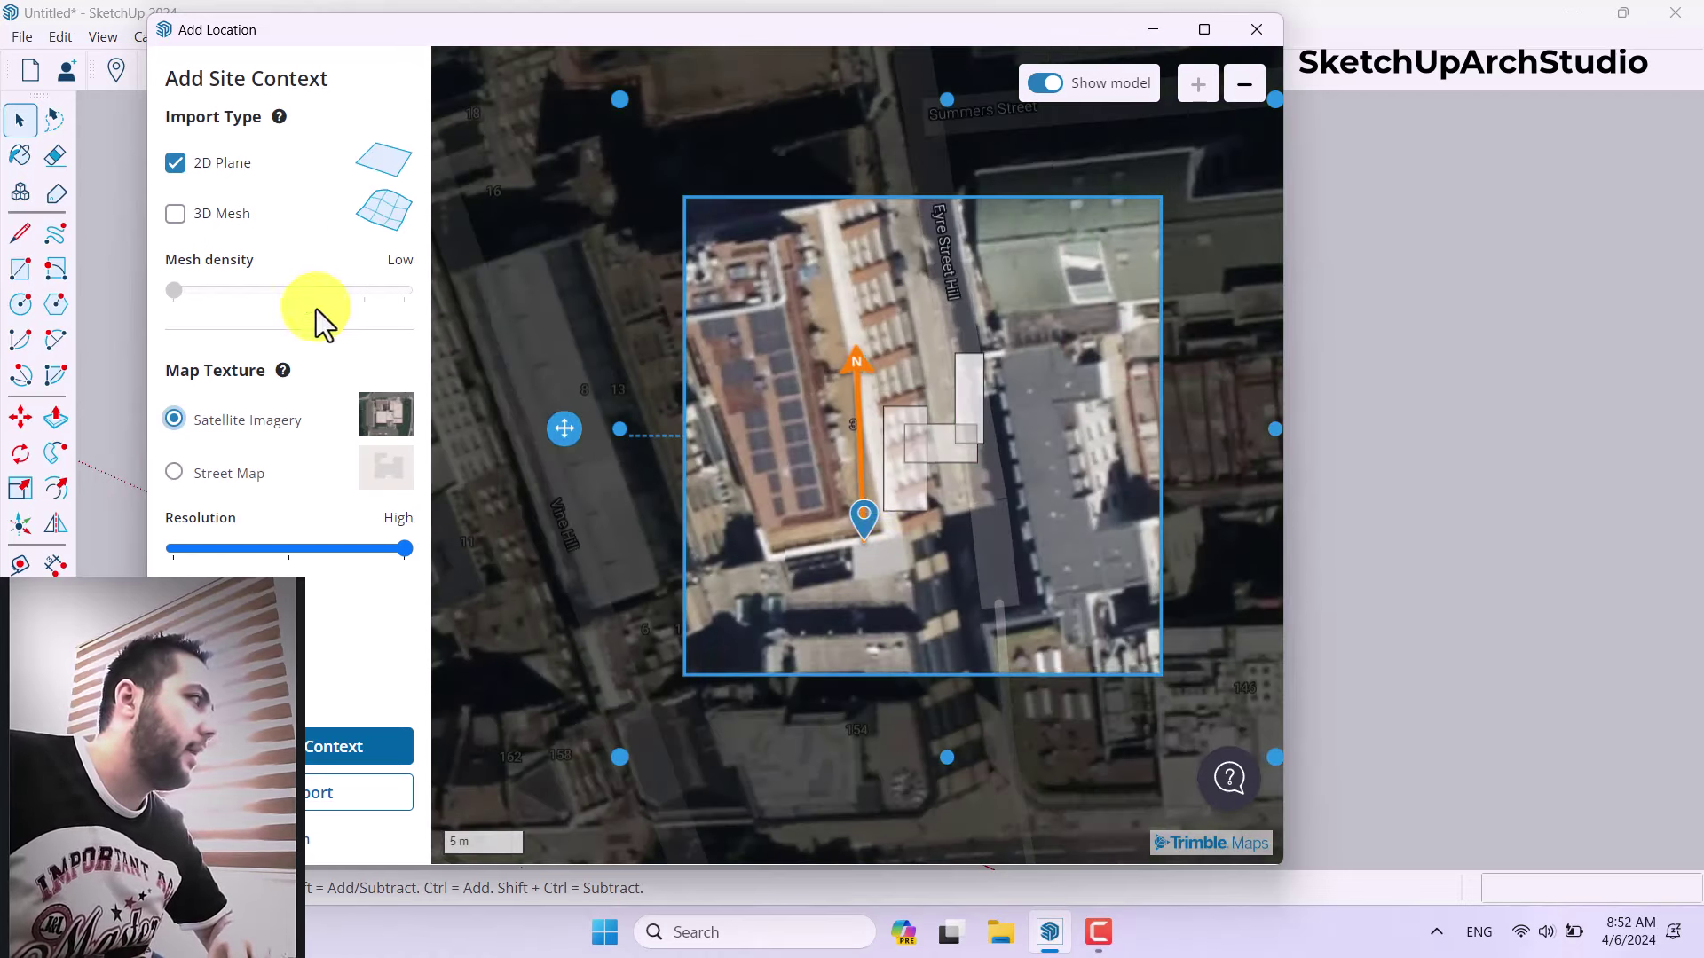
- Include a 3D Mesh in the site context at Medium density
{"action": "left_click", "coordinate": [176, 213]}
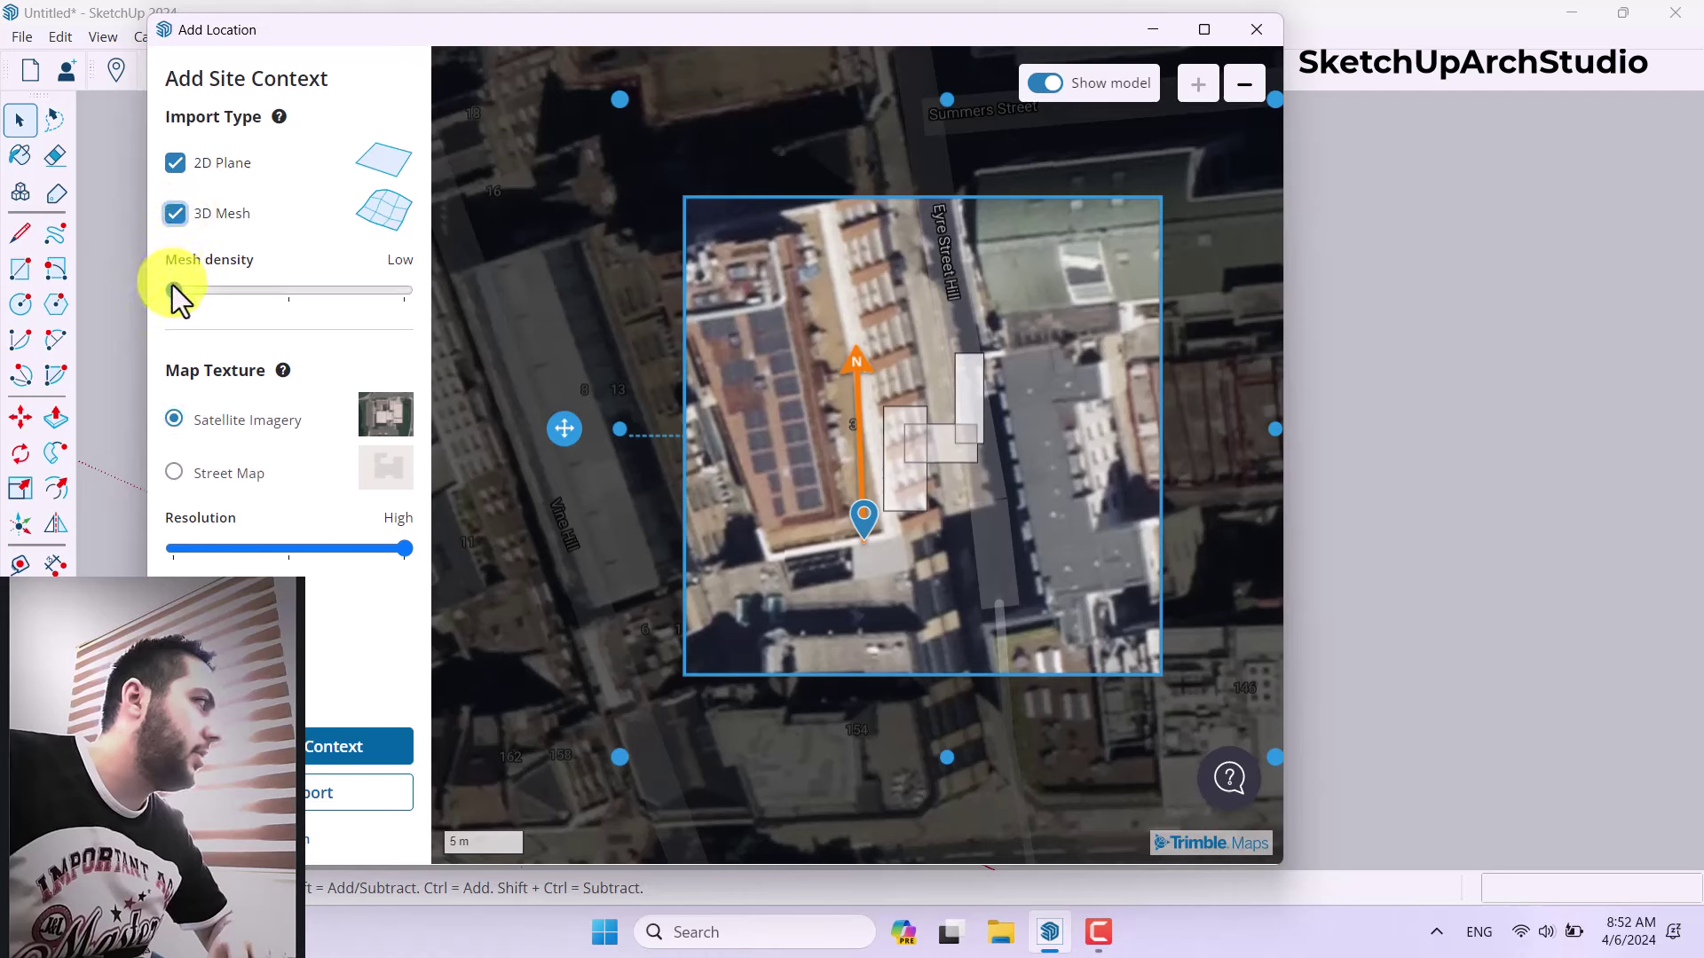
{"action": "left_click", "coordinate": [365, 291]}
{"action": "left_click", "coordinate": [323, 295]}
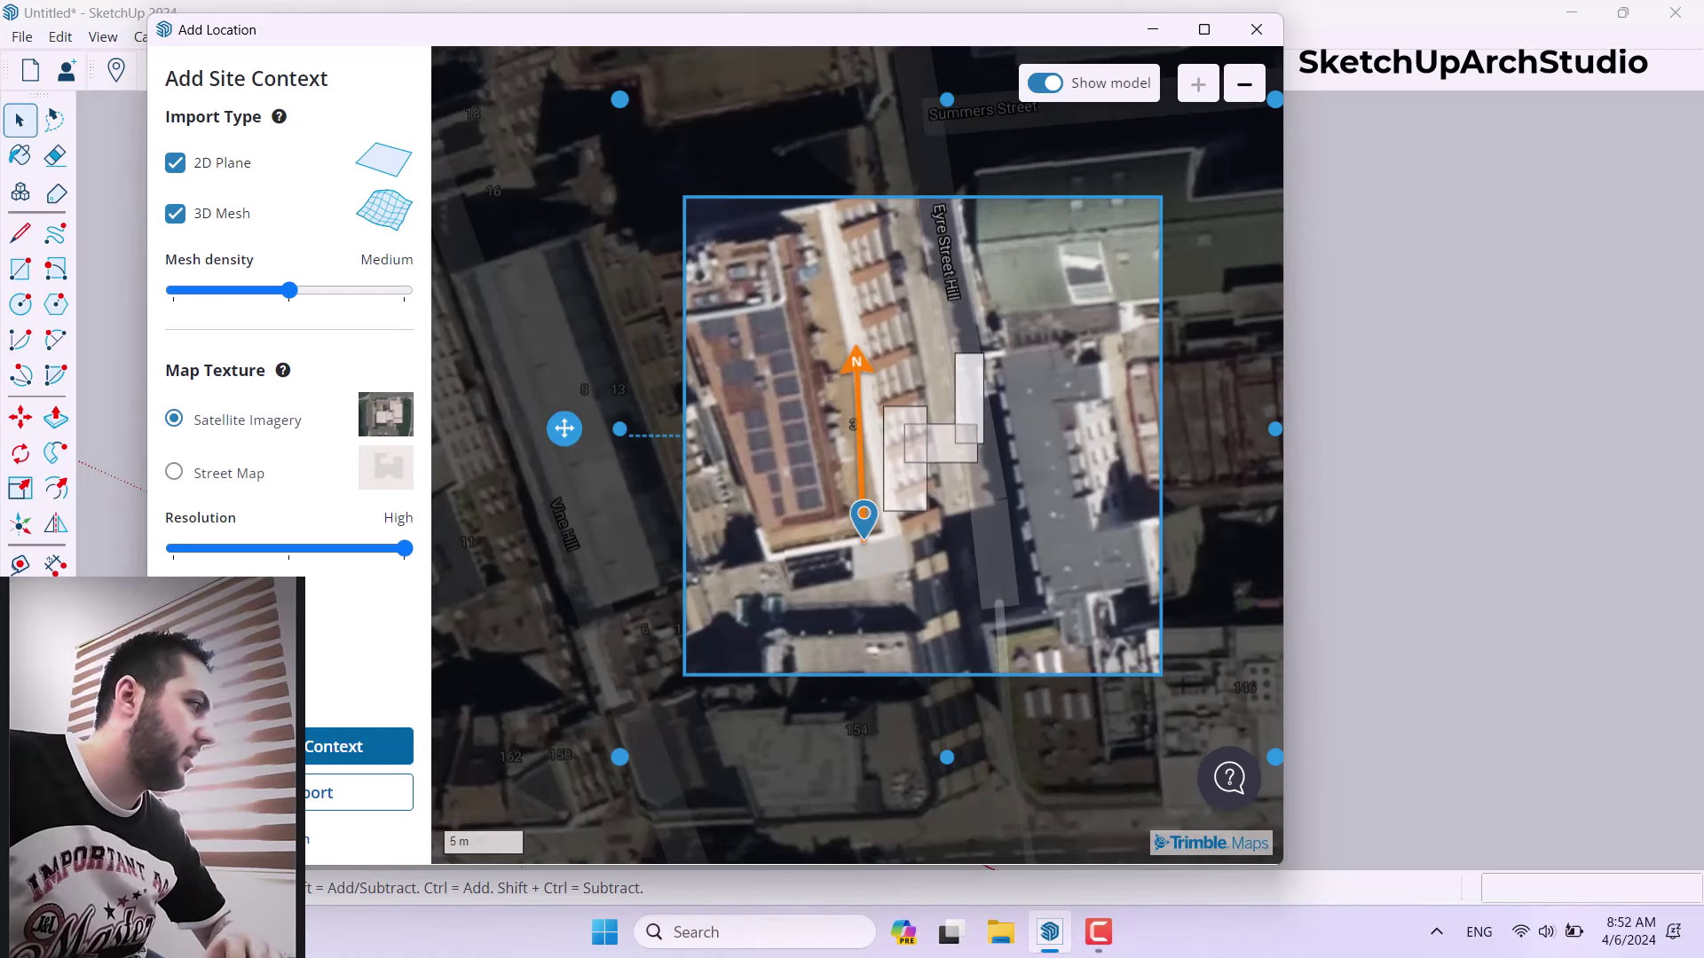
- Enlarge the site rectangle to span from Summers Street to Clerkenwell Road
{"action": "left_click_drag", "start_coordinate": [878, 523], "coordinate": [714, 575]}
{"action": "scroll", "coordinate": [790, 570], "scroll_direction": "down", "scroll_amount": 2}
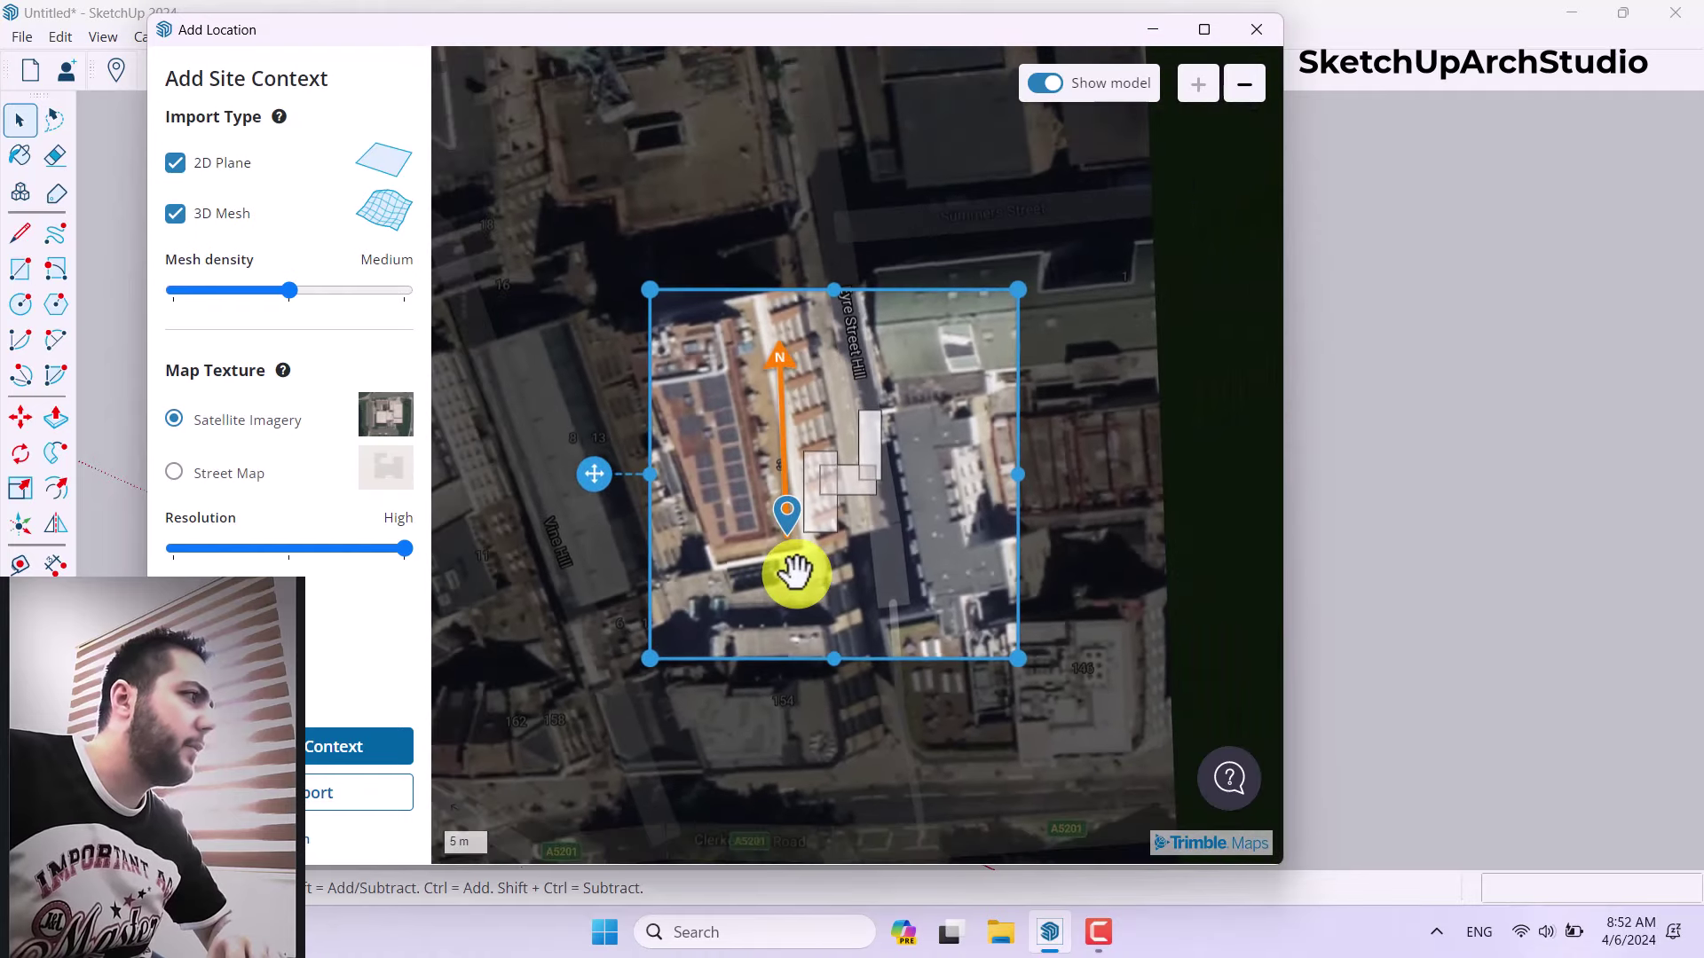
{"action": "left_click_drag", "start_coordinate": [836, 290], "coordinate": [837, 84]}
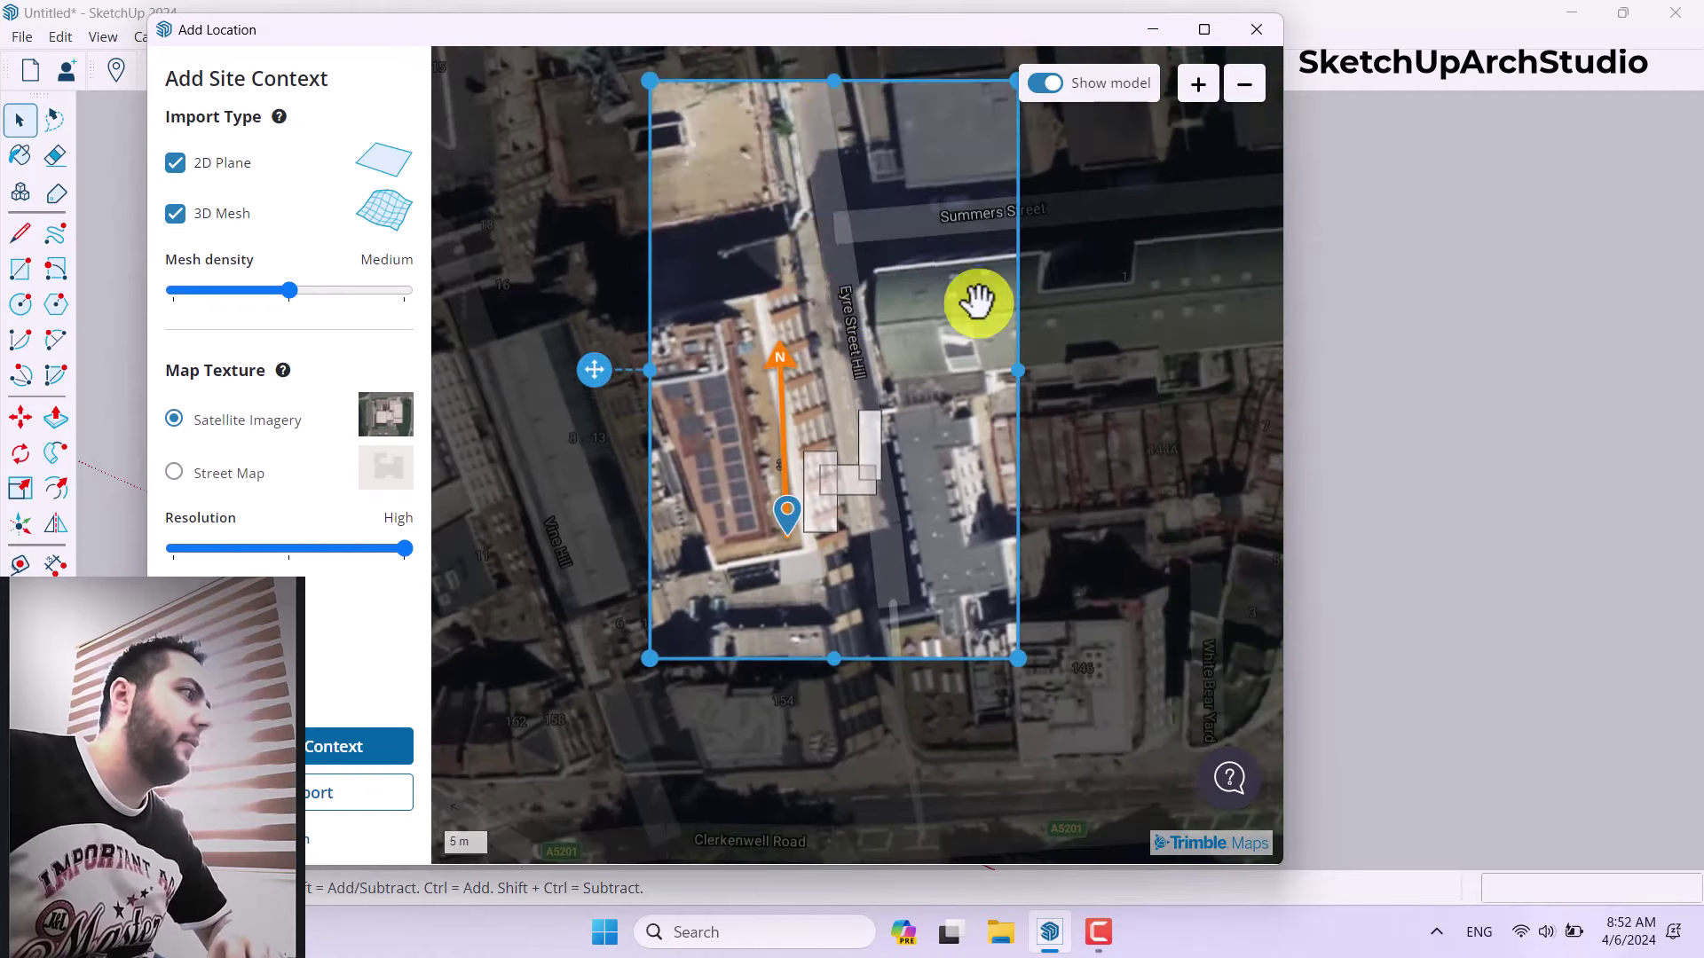
{"action": "left_click_drag", "start_coordinate": [1012, 363], "coordinate": [1155, 391]}
{"action": "left_click_drag", "start_coordinate": [905, 657], "coordinate": [887, 805]}
{"action": "left_click_drag", "start_coordinate": [791, 520], "coordinate": [762, 552]}
{"action": "left_click_drag", "start_coordinate": [552, 491], "coordinate": [505, 476]}
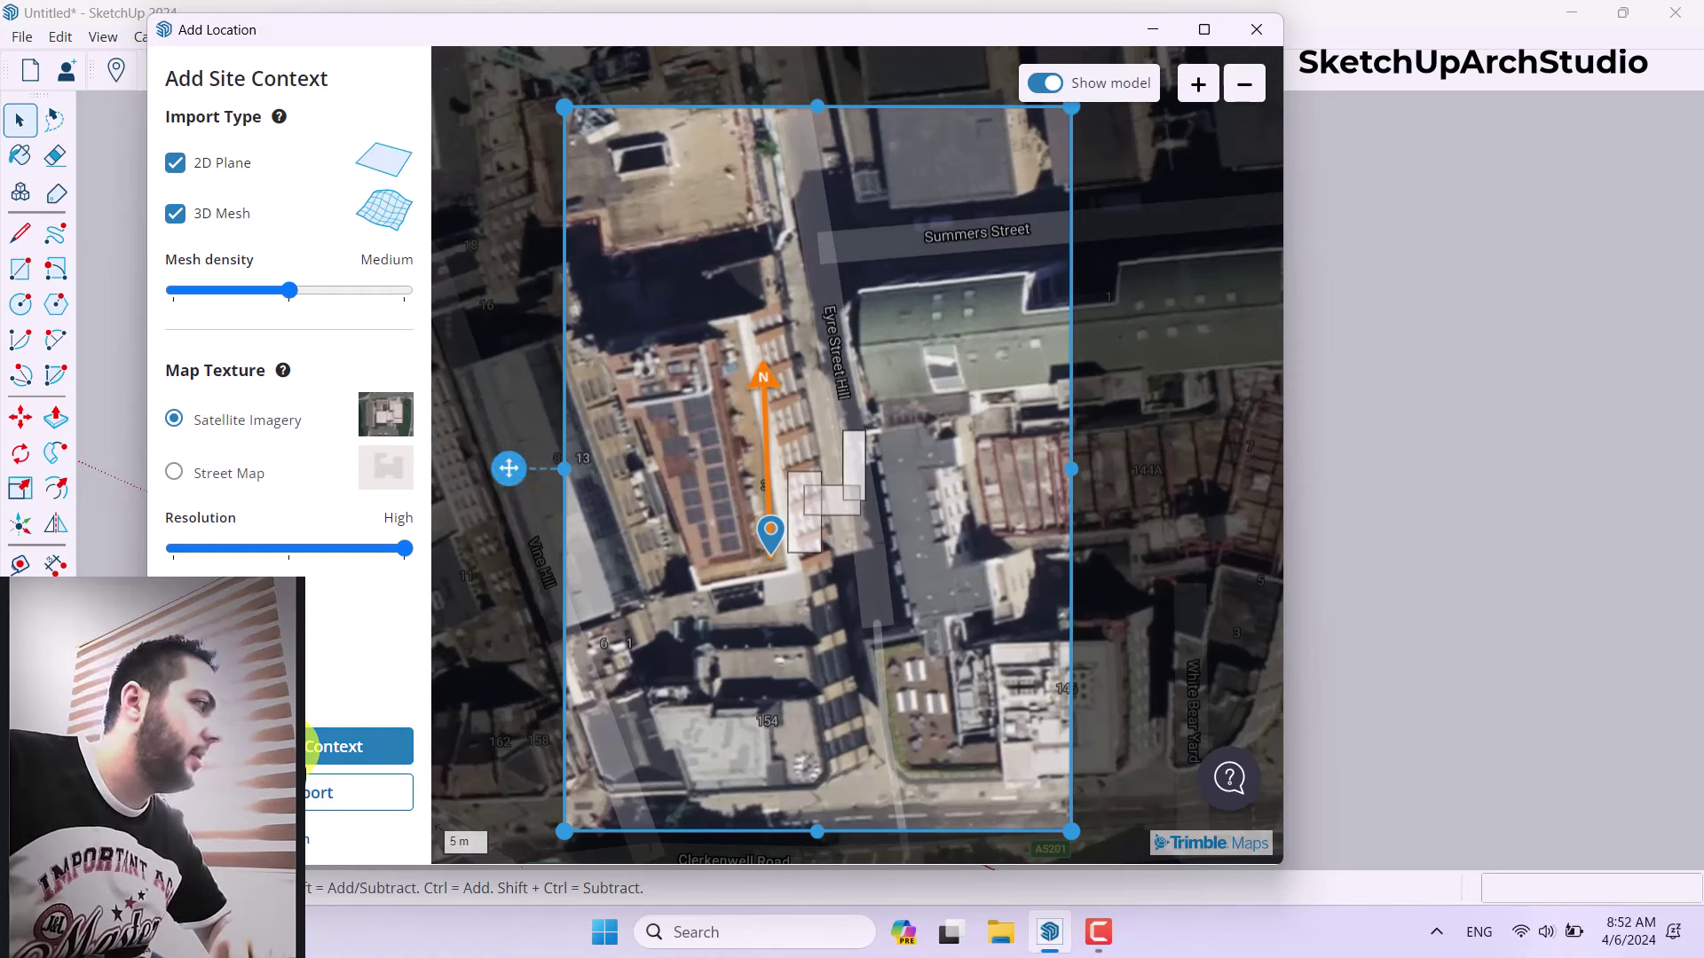
- Attempt Add Site Context, then close the subscription notice and the Add Location window
{"action": "left_click", "coordinate": [310, 745]}
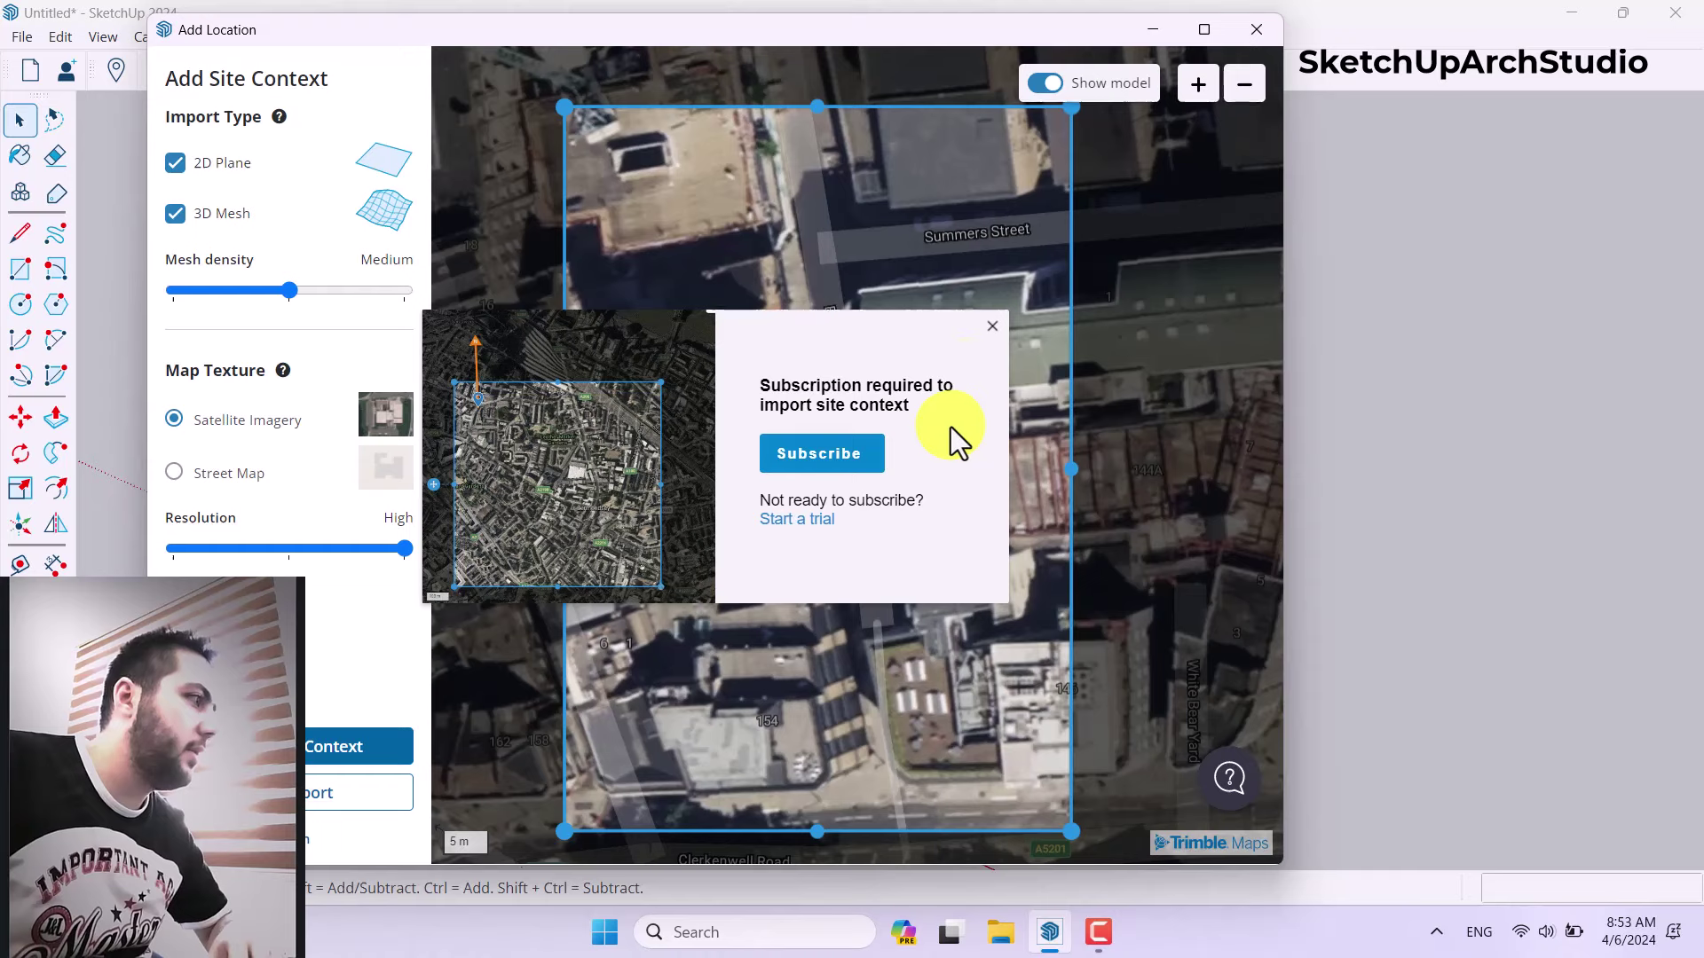
{"action": "left_click", "coordinate": [991, 325]}
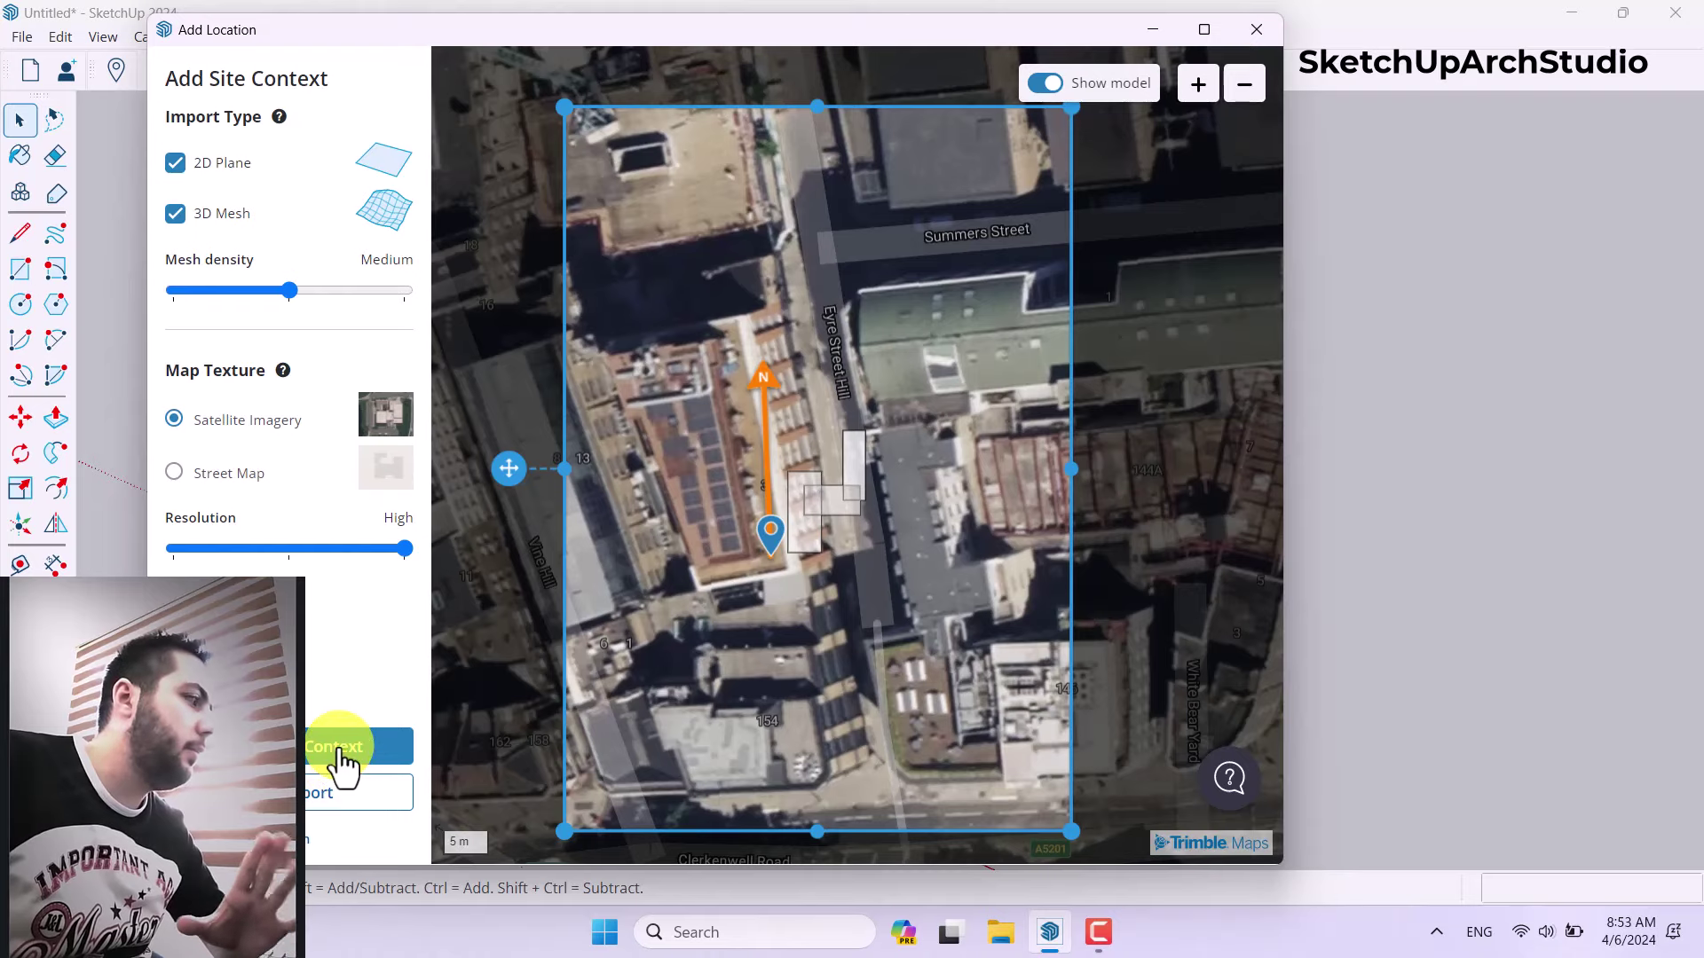
{"action": "left_click", "coordinate": [1256, 32]}
- Orbit to a low view and turn on shadows, with the sun at 01:30 pm on 11/08
{"action": "scroll", "coordinate": [887, 426], "scroll_direction": "down", "scroll_amount": 5}
{"action": "middle_click_drag", "start_coordinate": [887, 426], "coordinate": [1153, 382]}
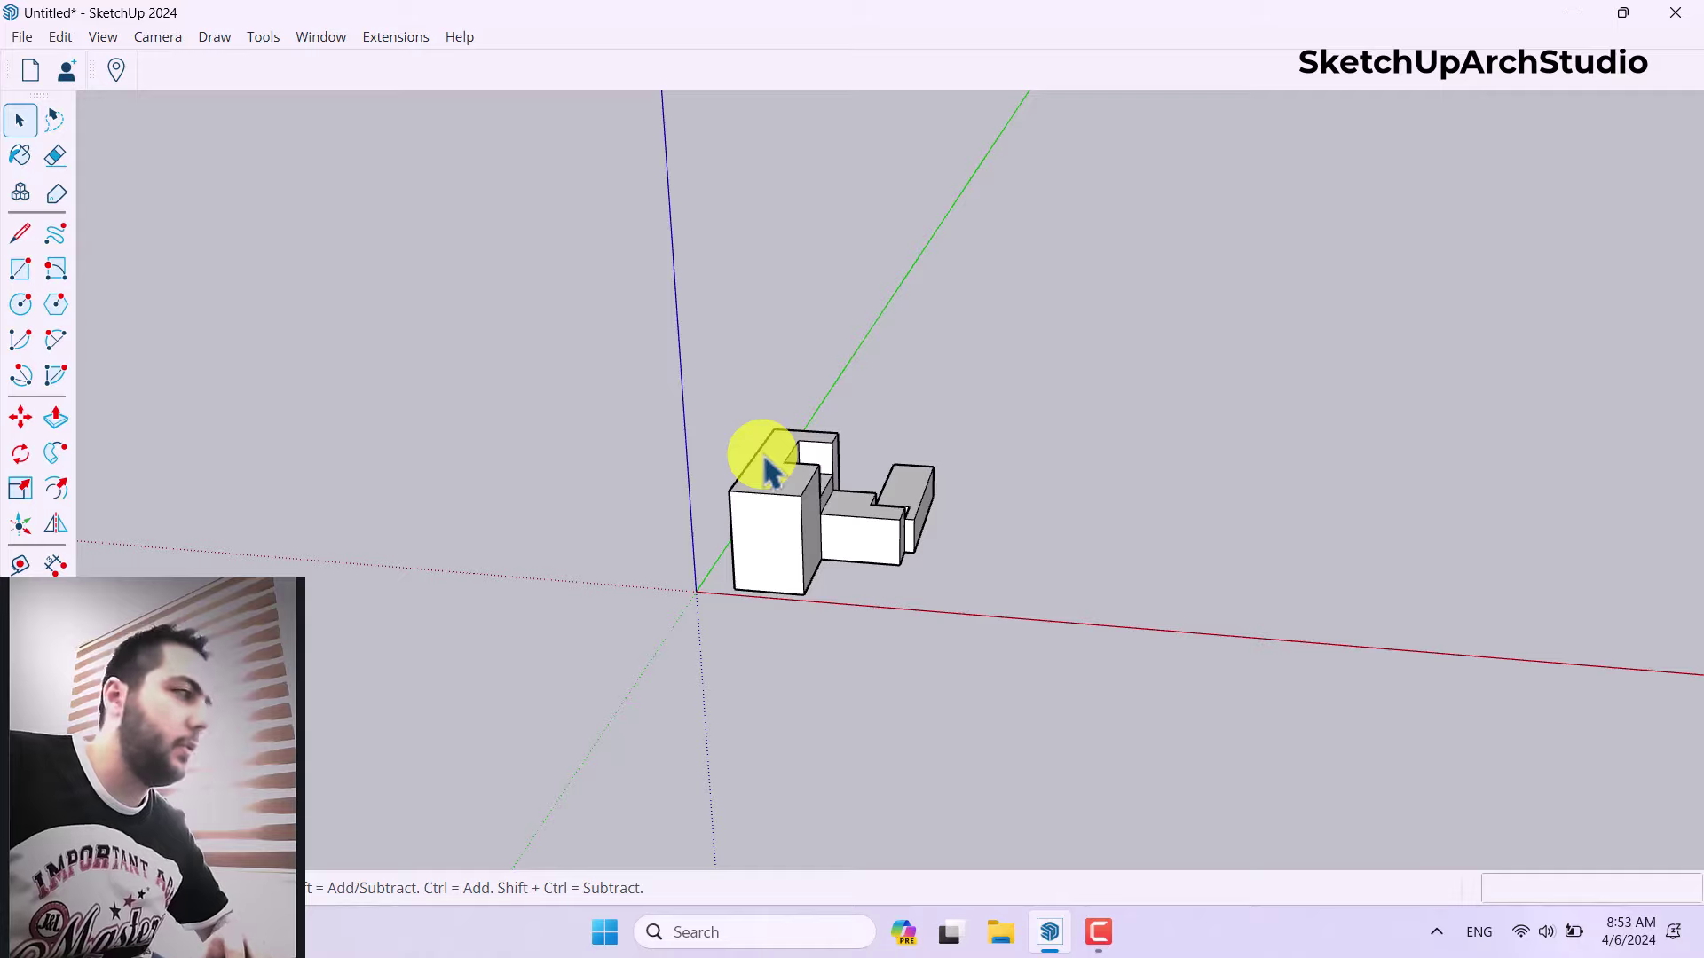
{"action": "scroll", "coordinate": [763, 457], "scroll_direction": "up", "scroll_amount": 4}
{"action": "scroll", "coordinate": [806, 457], "scroll_direction": "down", "scroll_amount": 2}
{"action": "middle_click_drag", "start_coordinate": [805, 456], "coordinate": [190, 556]}
{"action": "scroll", "coordinate": [749, 608], "scroll_direction": "up", "scroll_amount": 2}
{"action": "scroll", "coordinate": [579, 578], "scroll_direction": "up", "scroll_amount": 2}
{"action": "key", "text": "space"}
{"action": "left_click", "coordinate": [14, 167]}
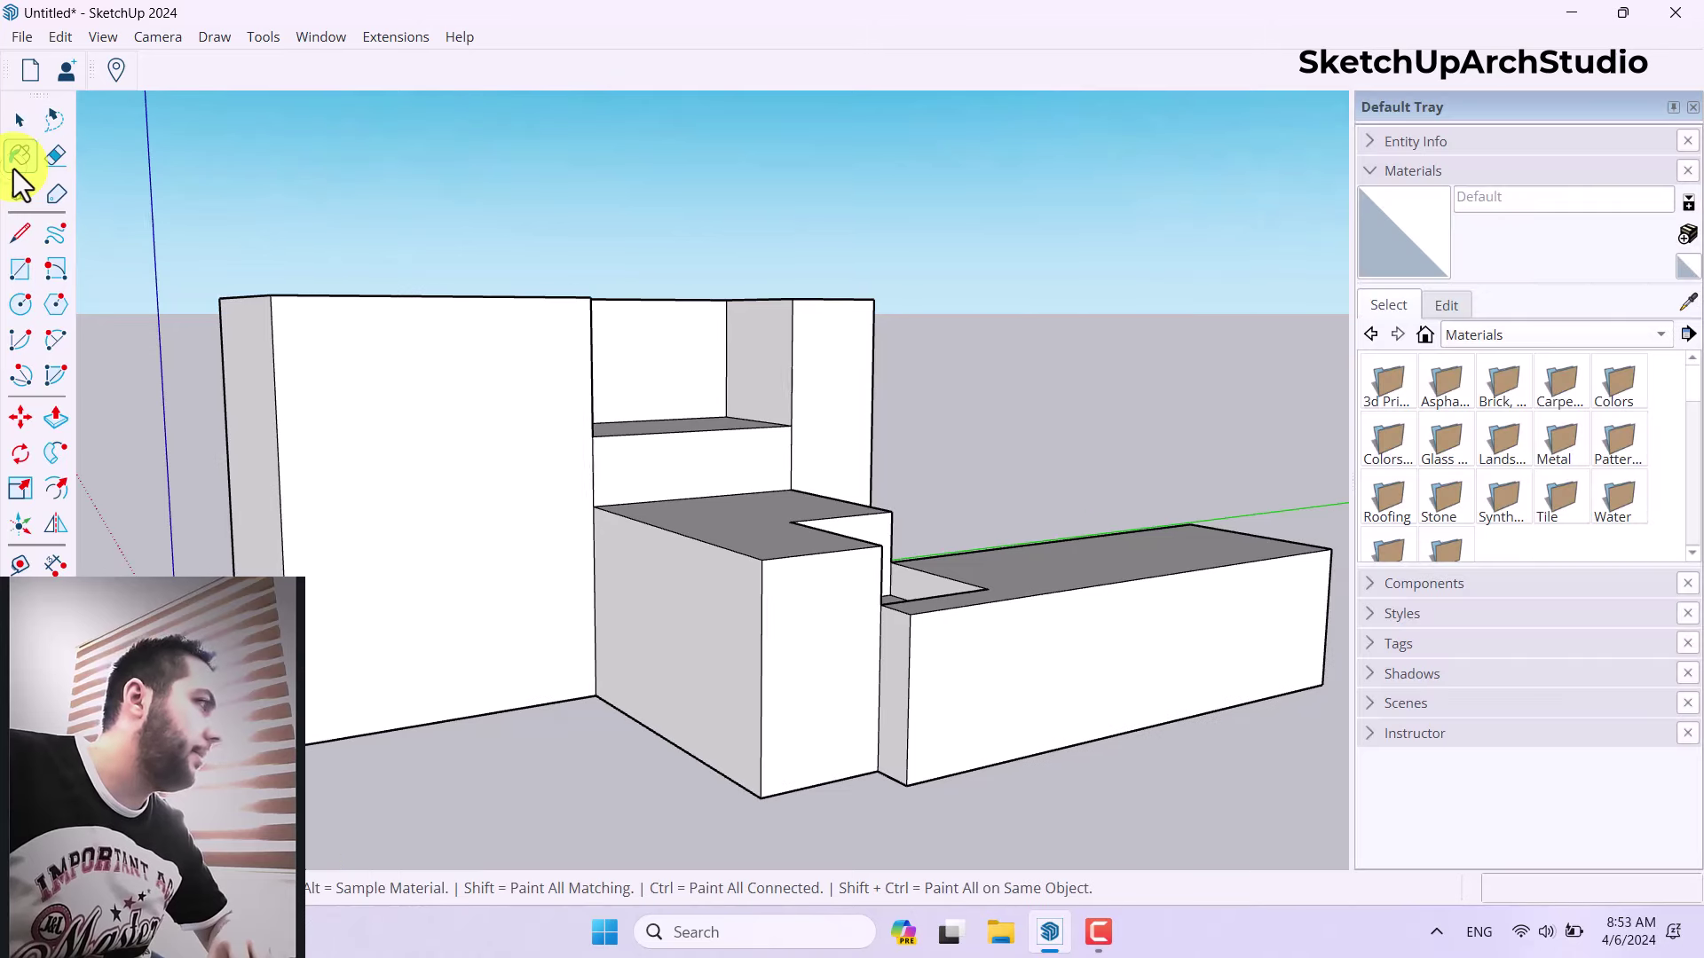
{"action": "left_click", "coordinate": [1412, 171]}
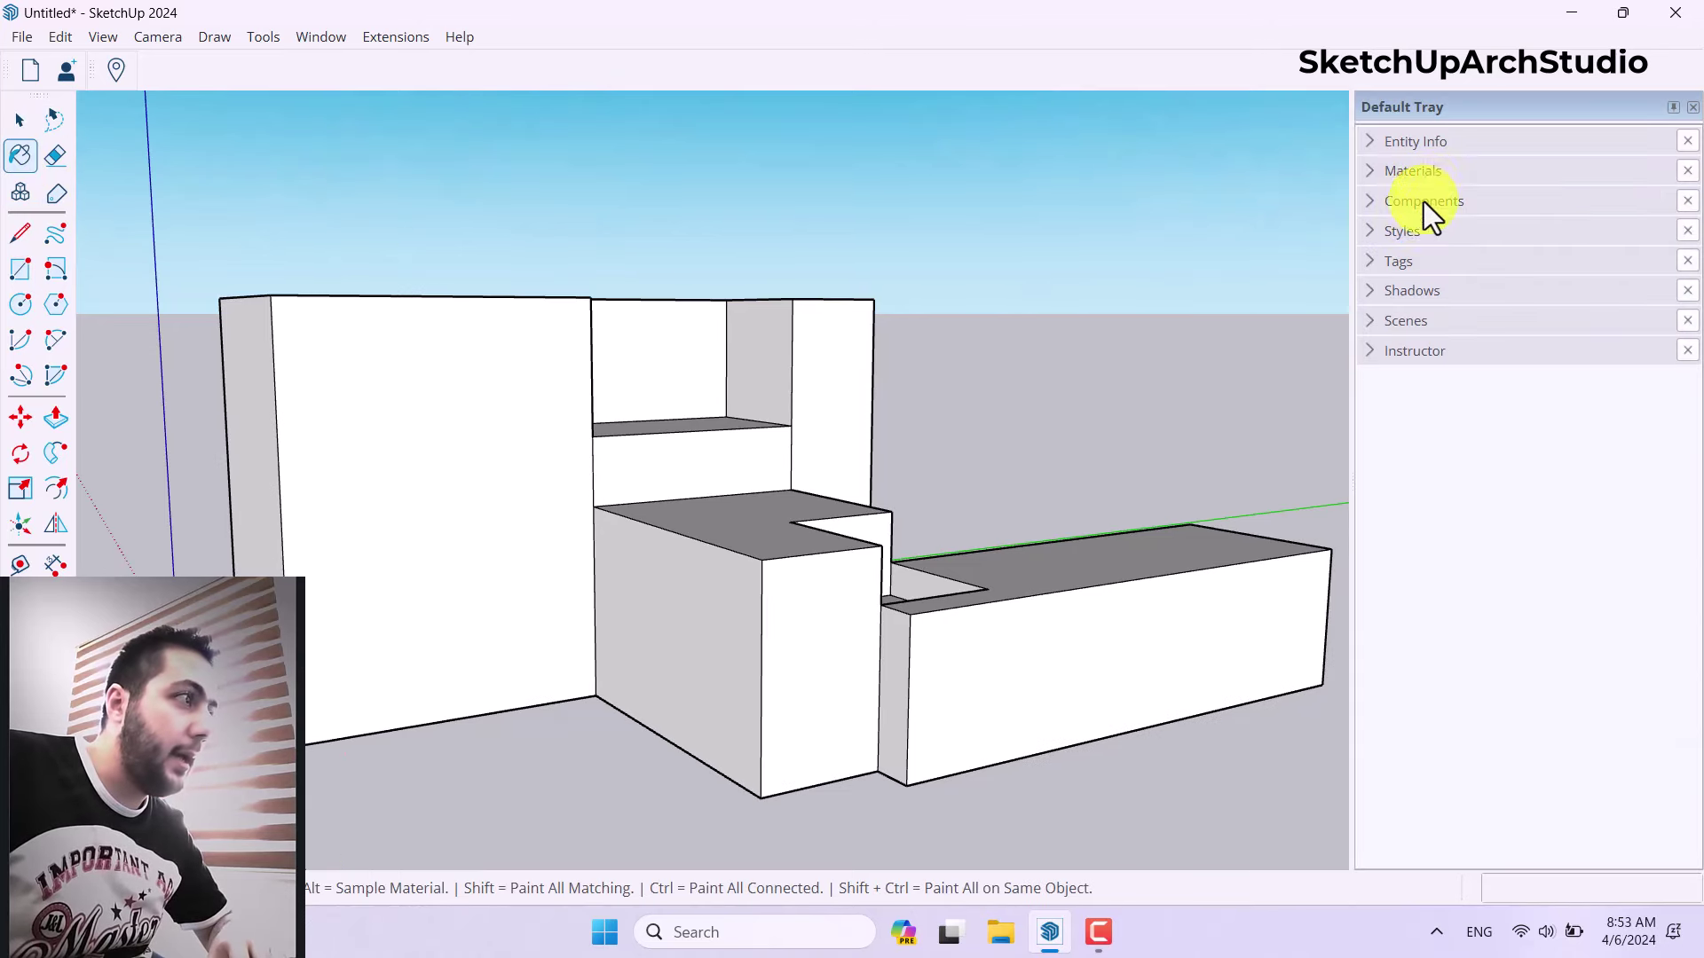
{"action": "left_click", "coordinate": [1413, 291]}
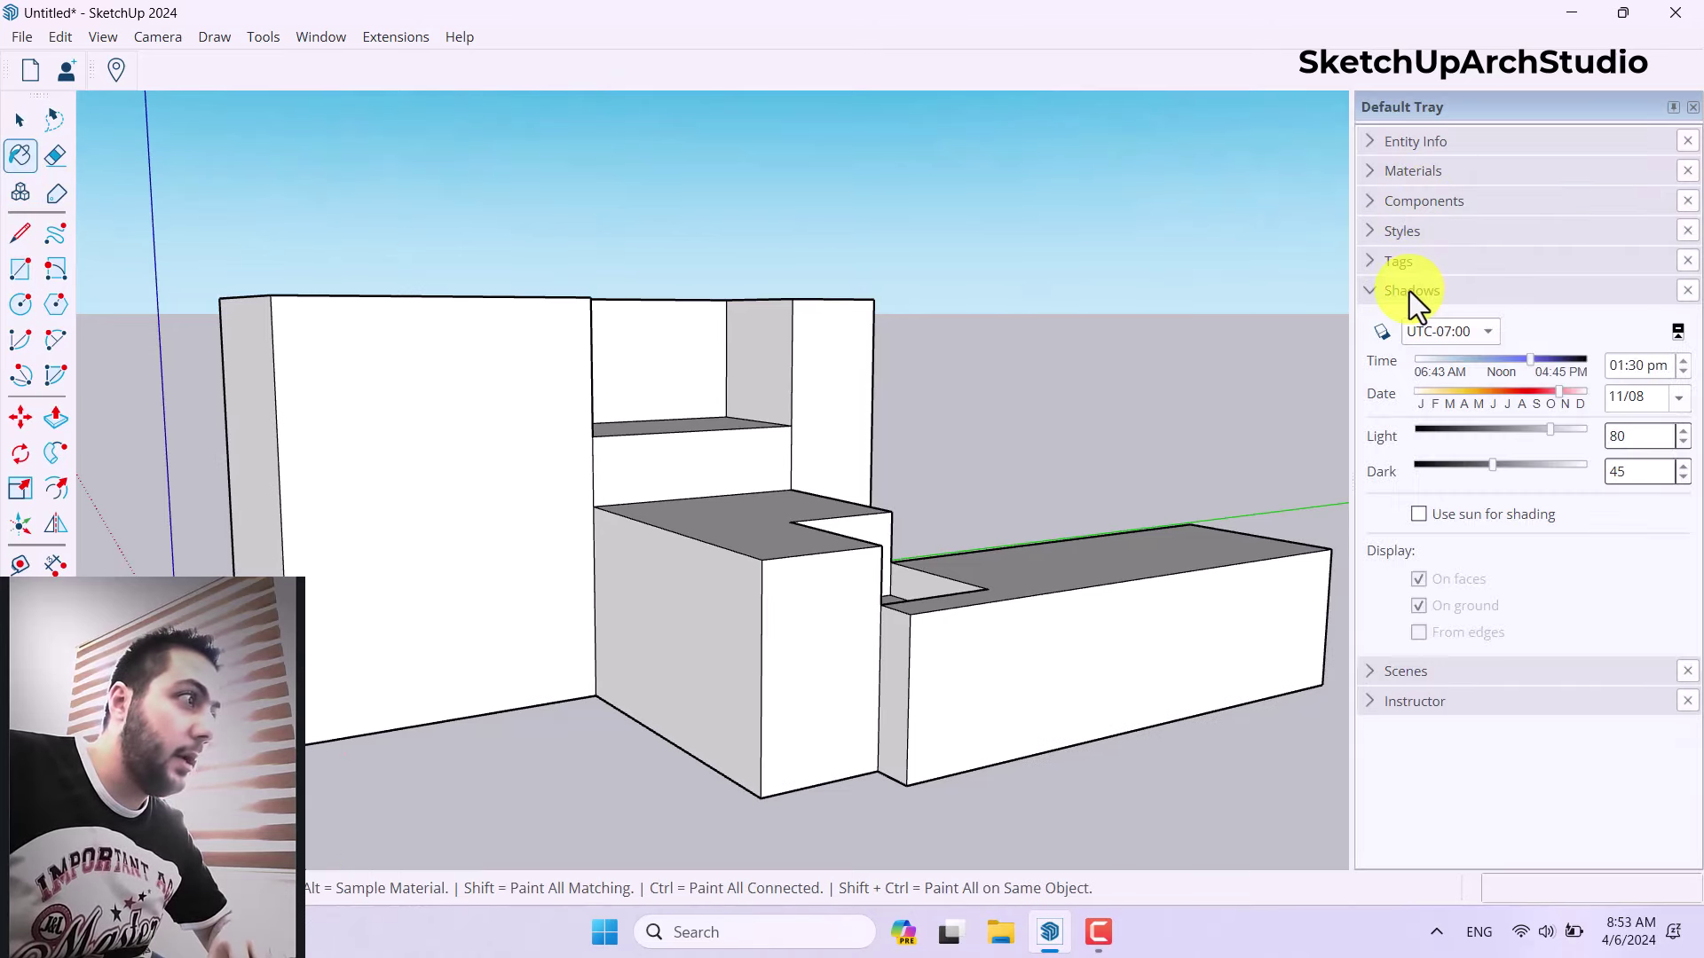
{"action": "left_click", "coordinate": [1381, 332]}
- Expand the Styles panel in the Default Tray
{"action": "mouse_move", "coordinate": [932, 521]}
{"action": "middle_mouse_down"}
{"action": "mouse_move", "coordinate": [940, 505]}
{"action": "mouse_move", "coordinate": [710, 540]}
{"action": "mouse_move", "coordinate": [793, 533]}
{"action": "middle_mouse_up"}
{"action": "key", "text": "b"}
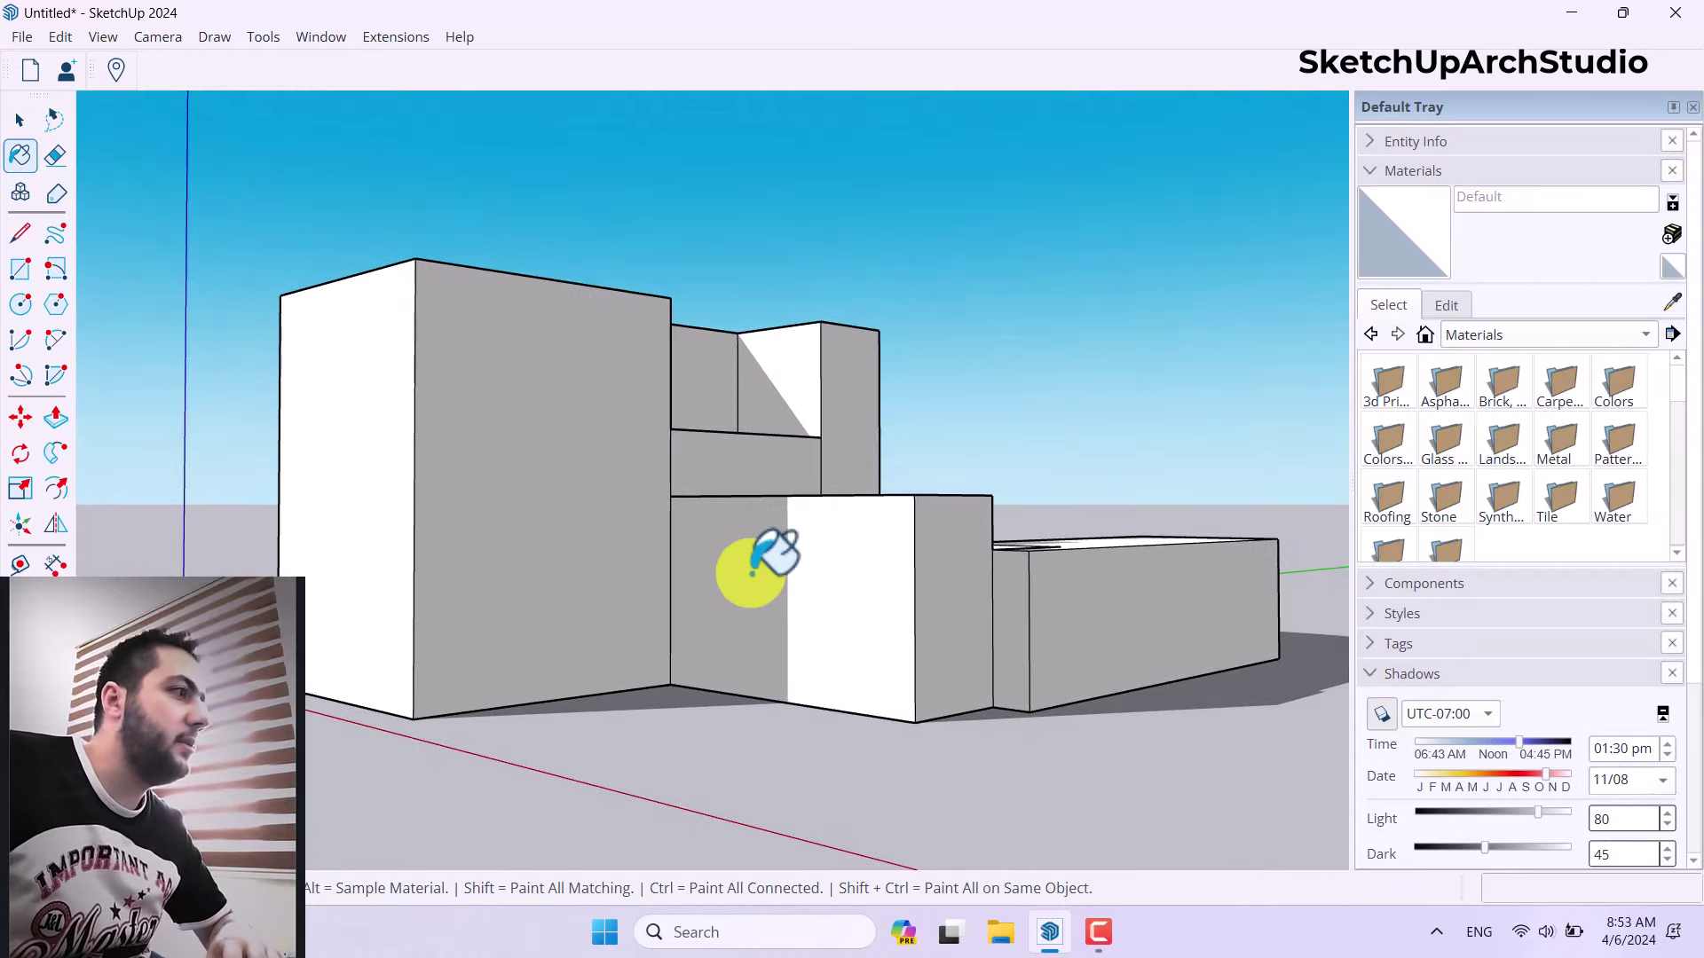
{"action": "left_click", "coordinate": [1391, 172]}
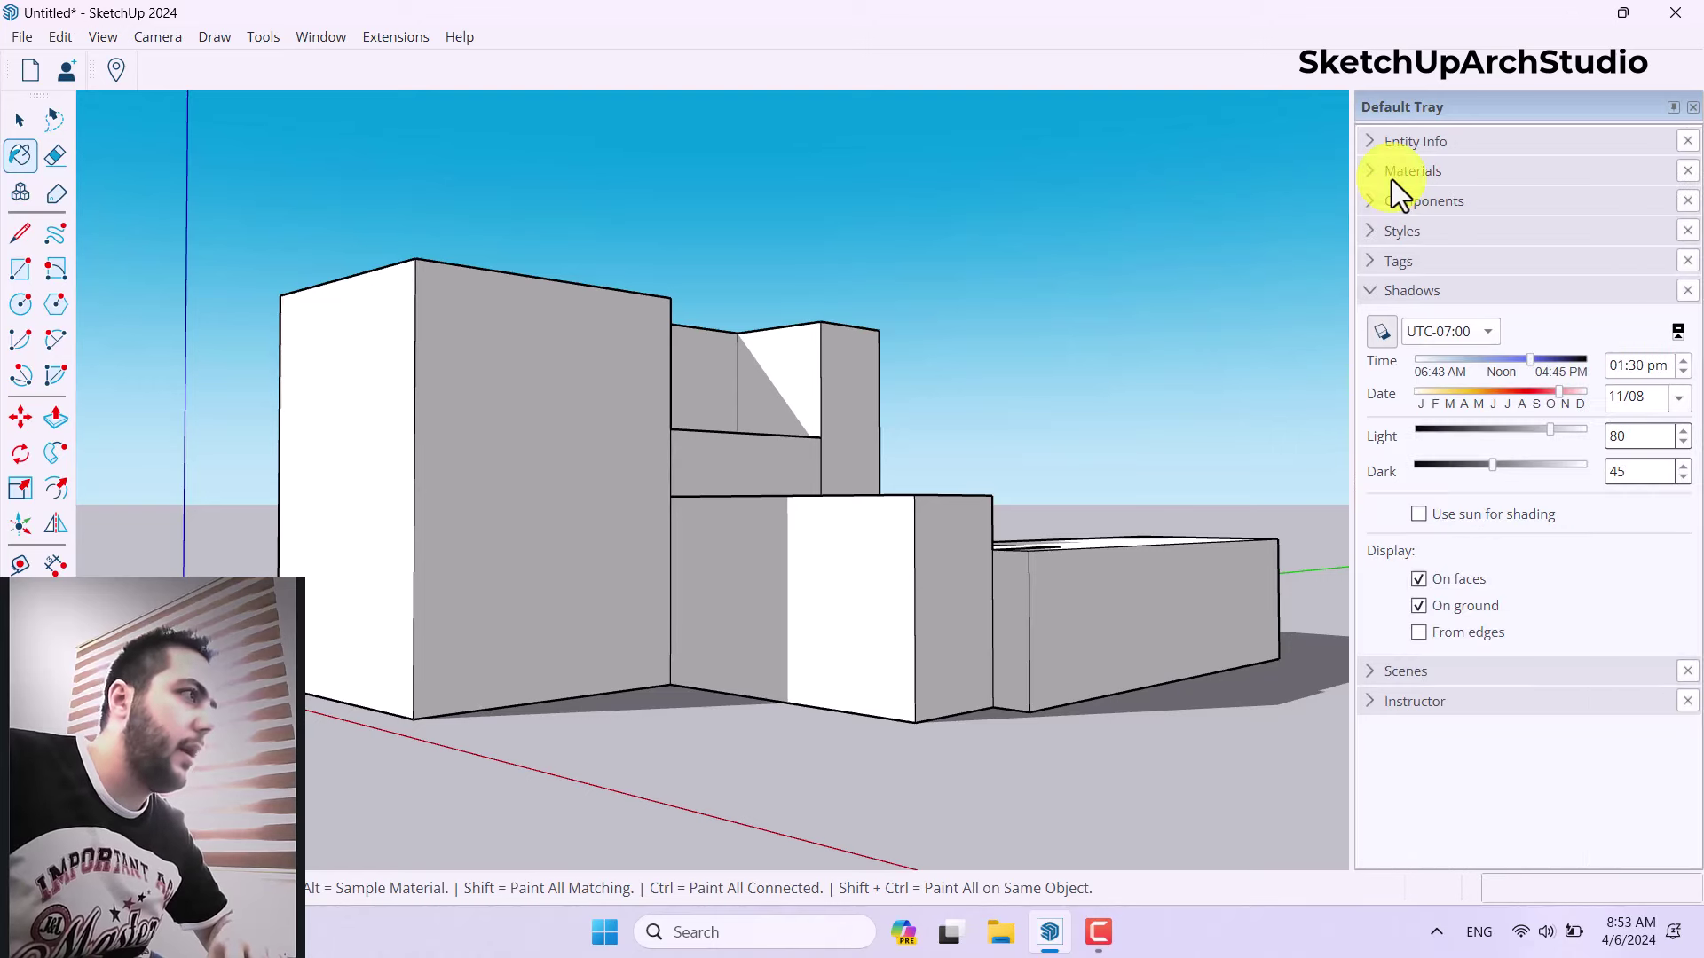
{"action": "left_click", "coordinate": [1391, 233]}
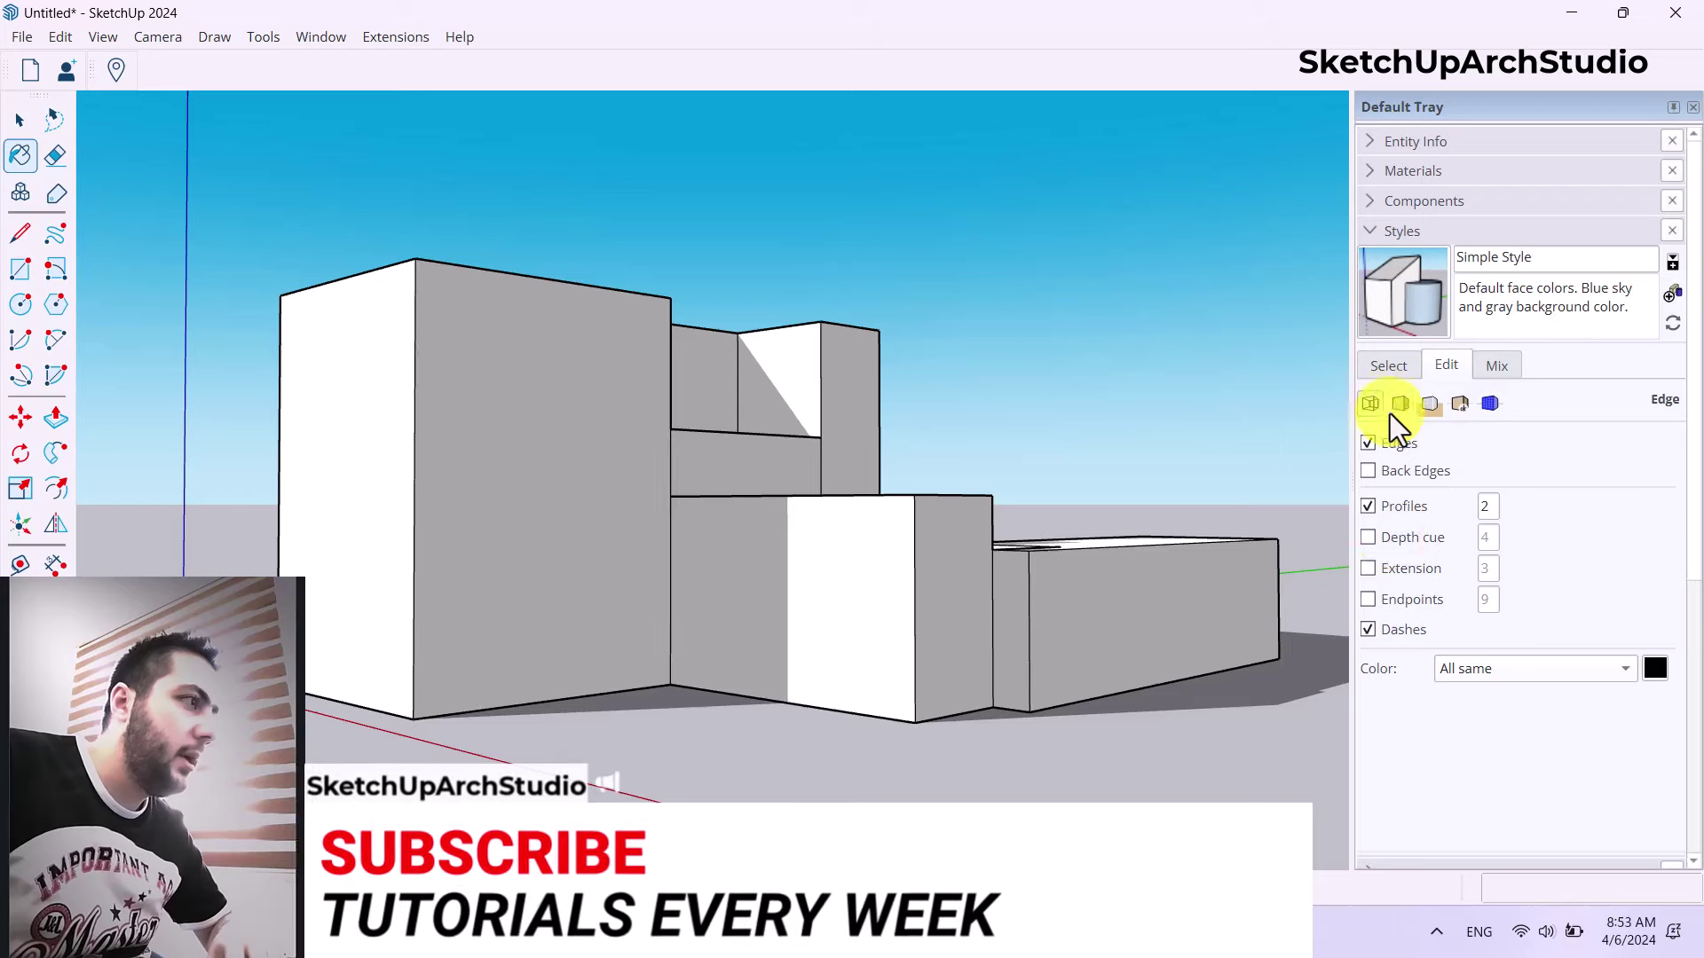
- Enable Ambient Occlusion in Face Settings and increase its Distance
{"action": "left_click", "coordinate": [1400, 405]}
{"action": "left_click", "coordinate": [1367, 740]}
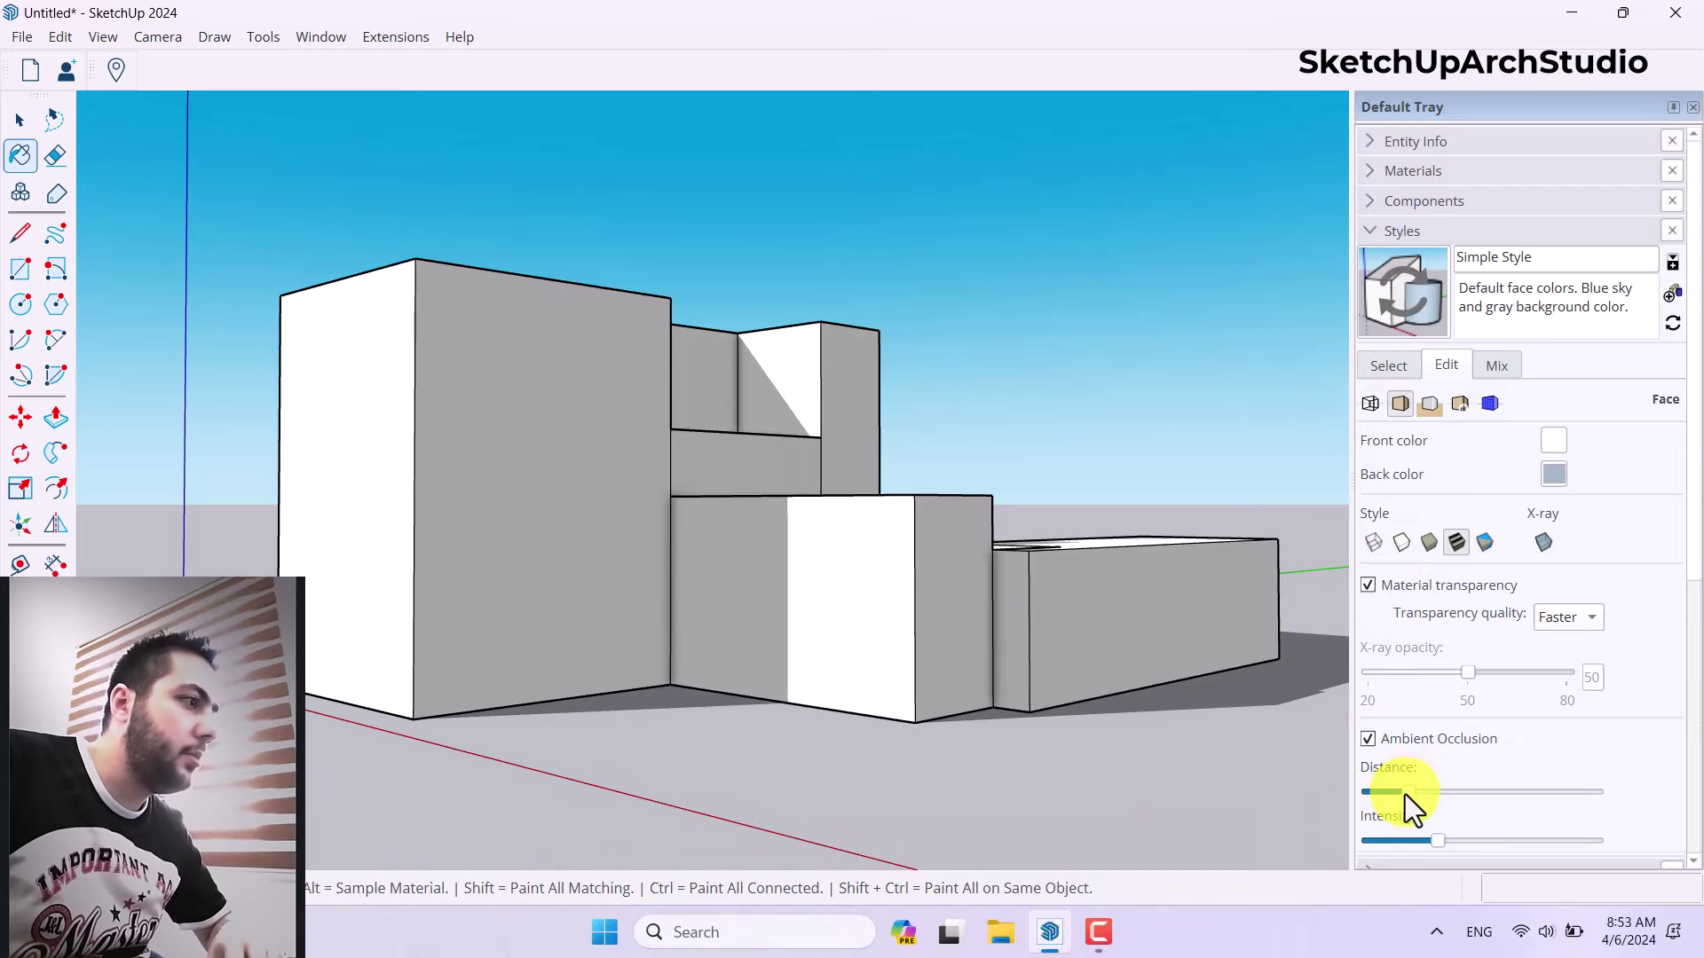
{"action": "left_click_drag", "start_coordinate": [1487, 797], "coordinate": [1564, 844]}
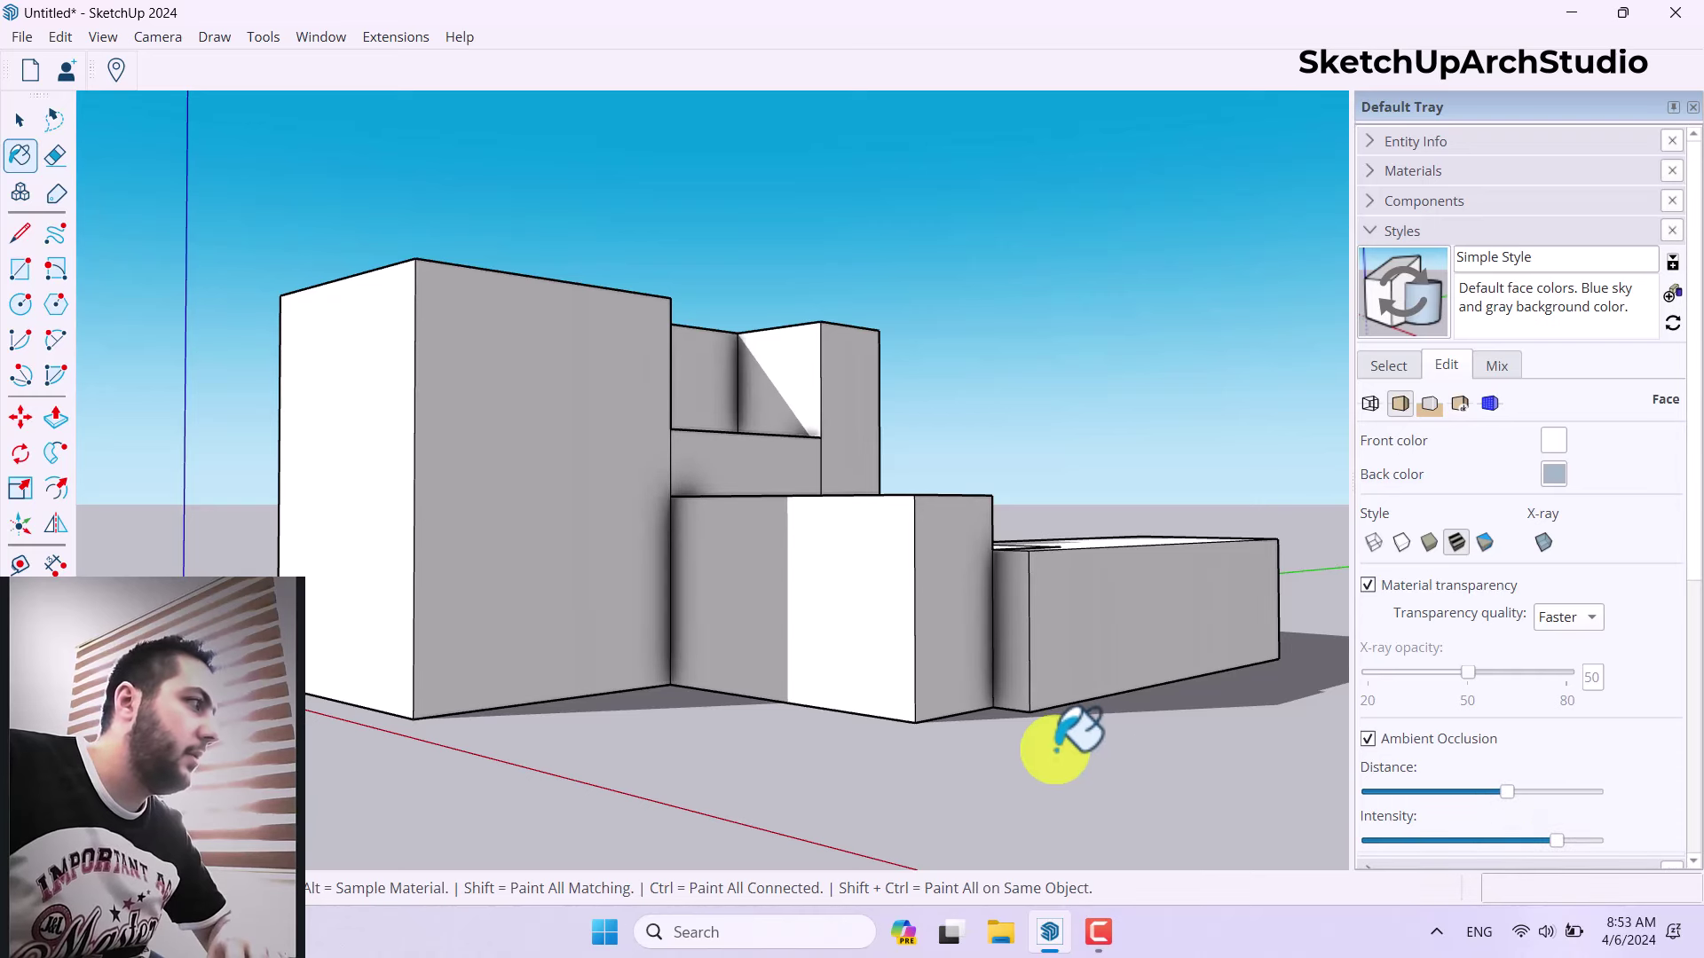
{"action": "left_click", "coordinate": [1398, 229]}
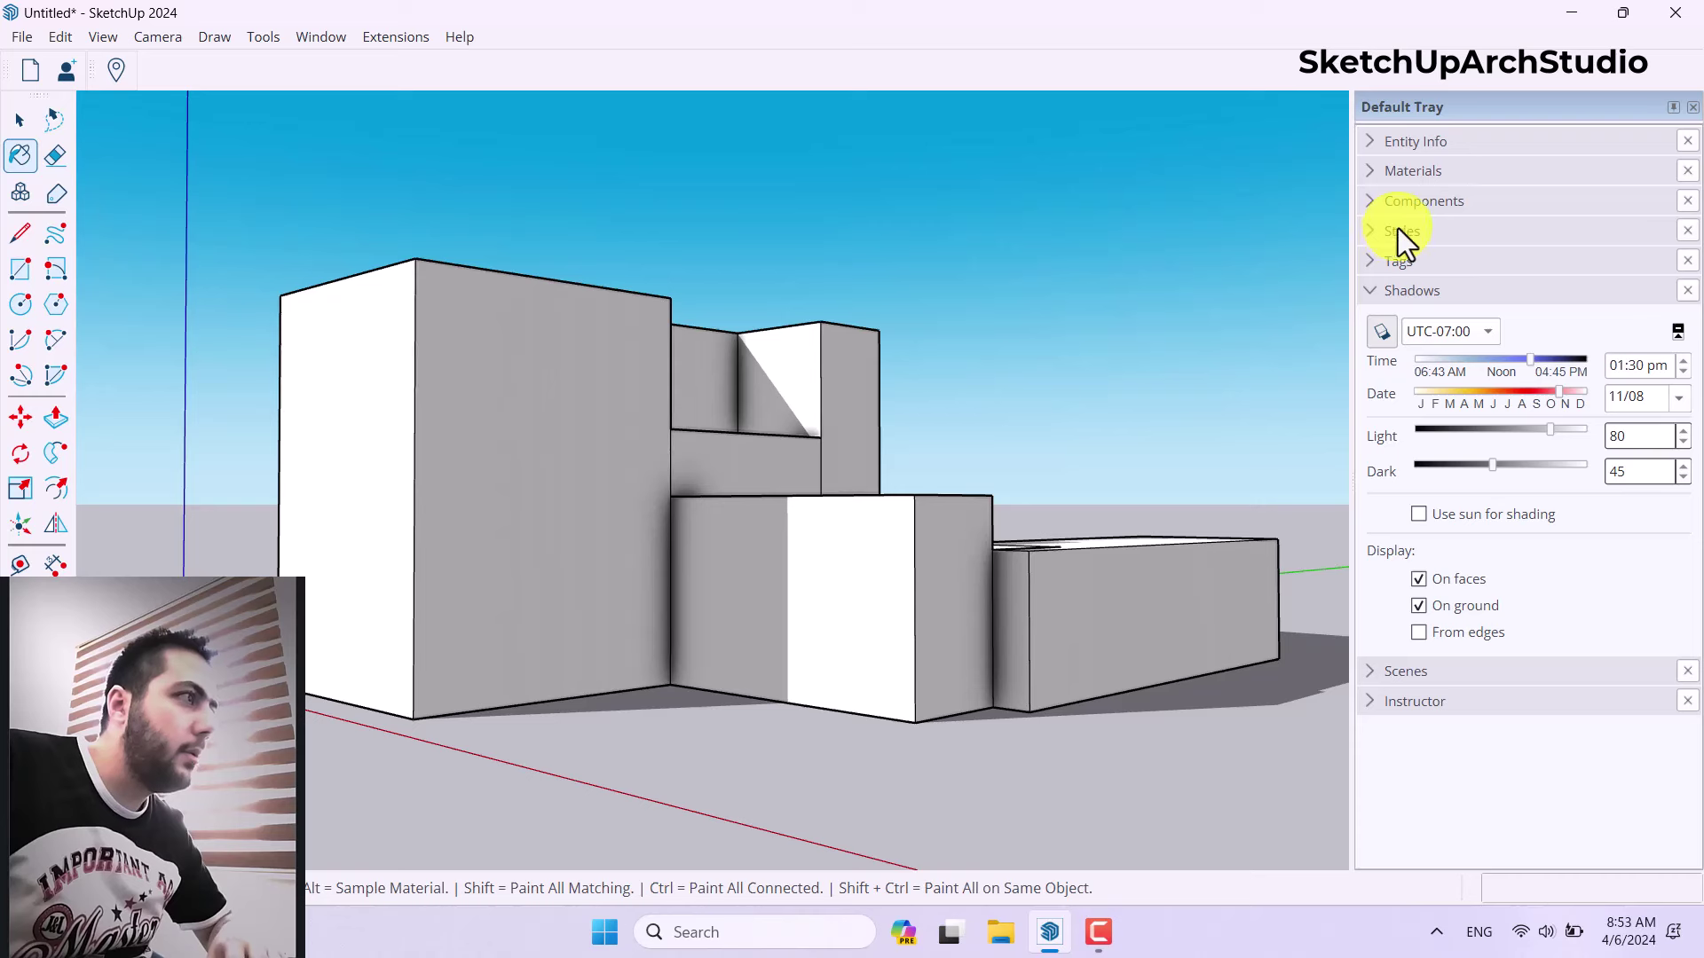
{"action": "right_click", "coordinate": [1390, 108]}
- Add the Fog panel to the Default Tray via Manage Trays
{"action": "left_click", "coordinate": [1427, 146]}
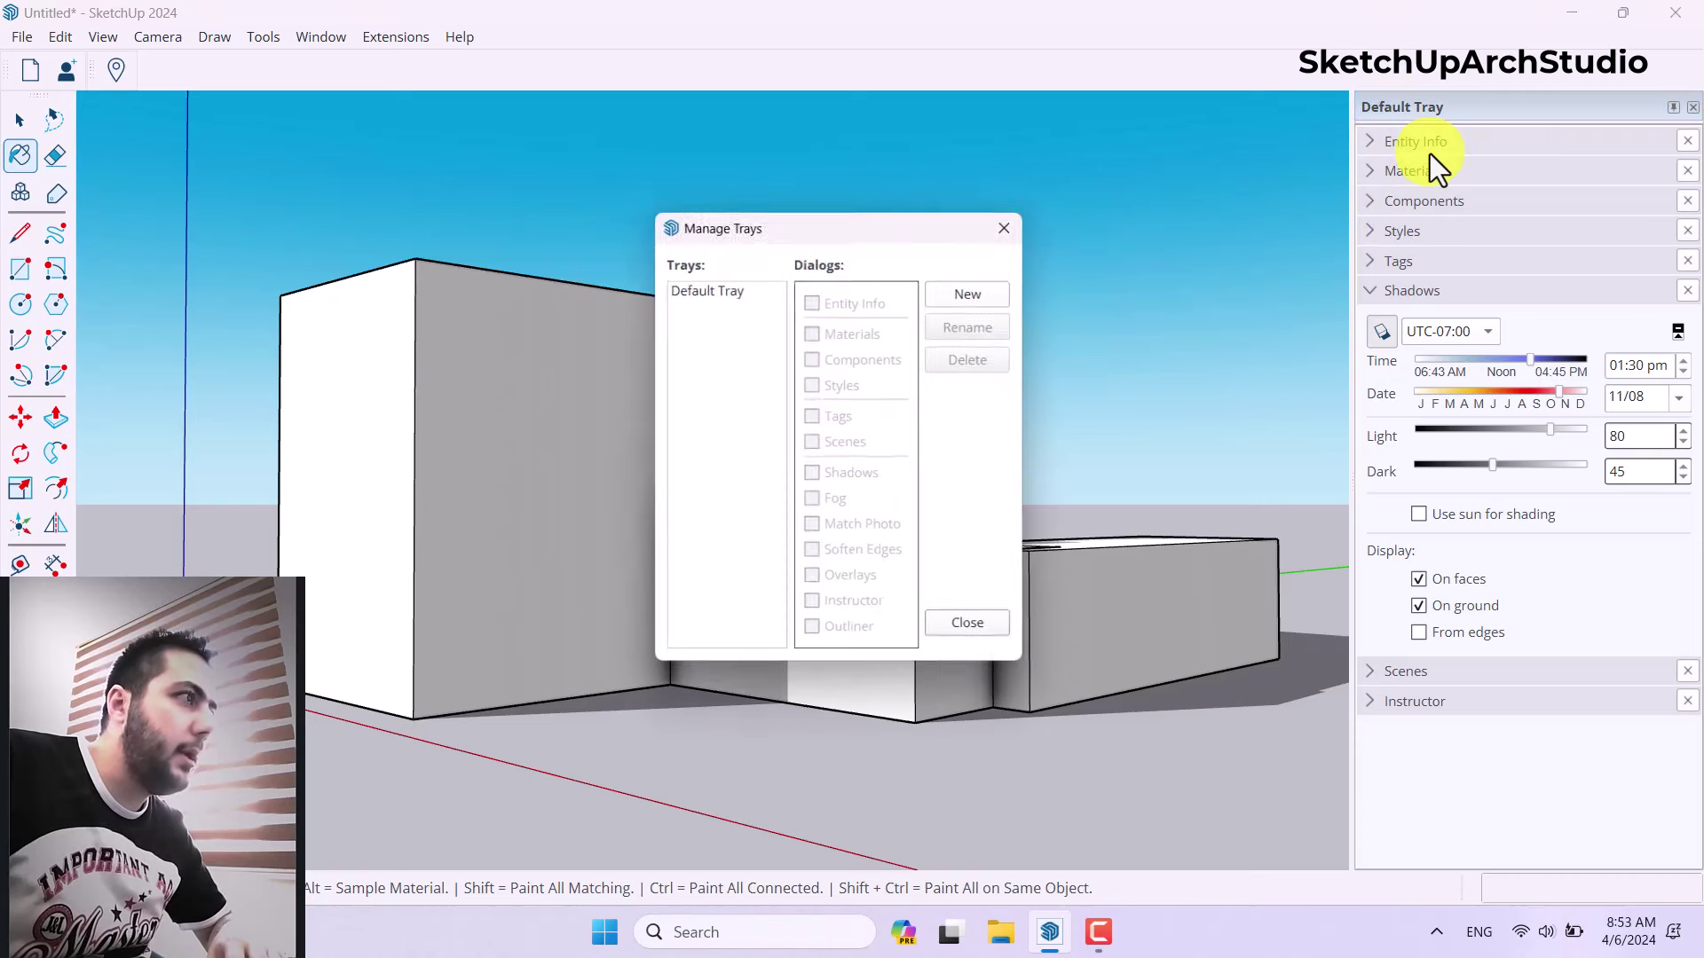
{"action": "left_click", "coordinate": [701, 287]}
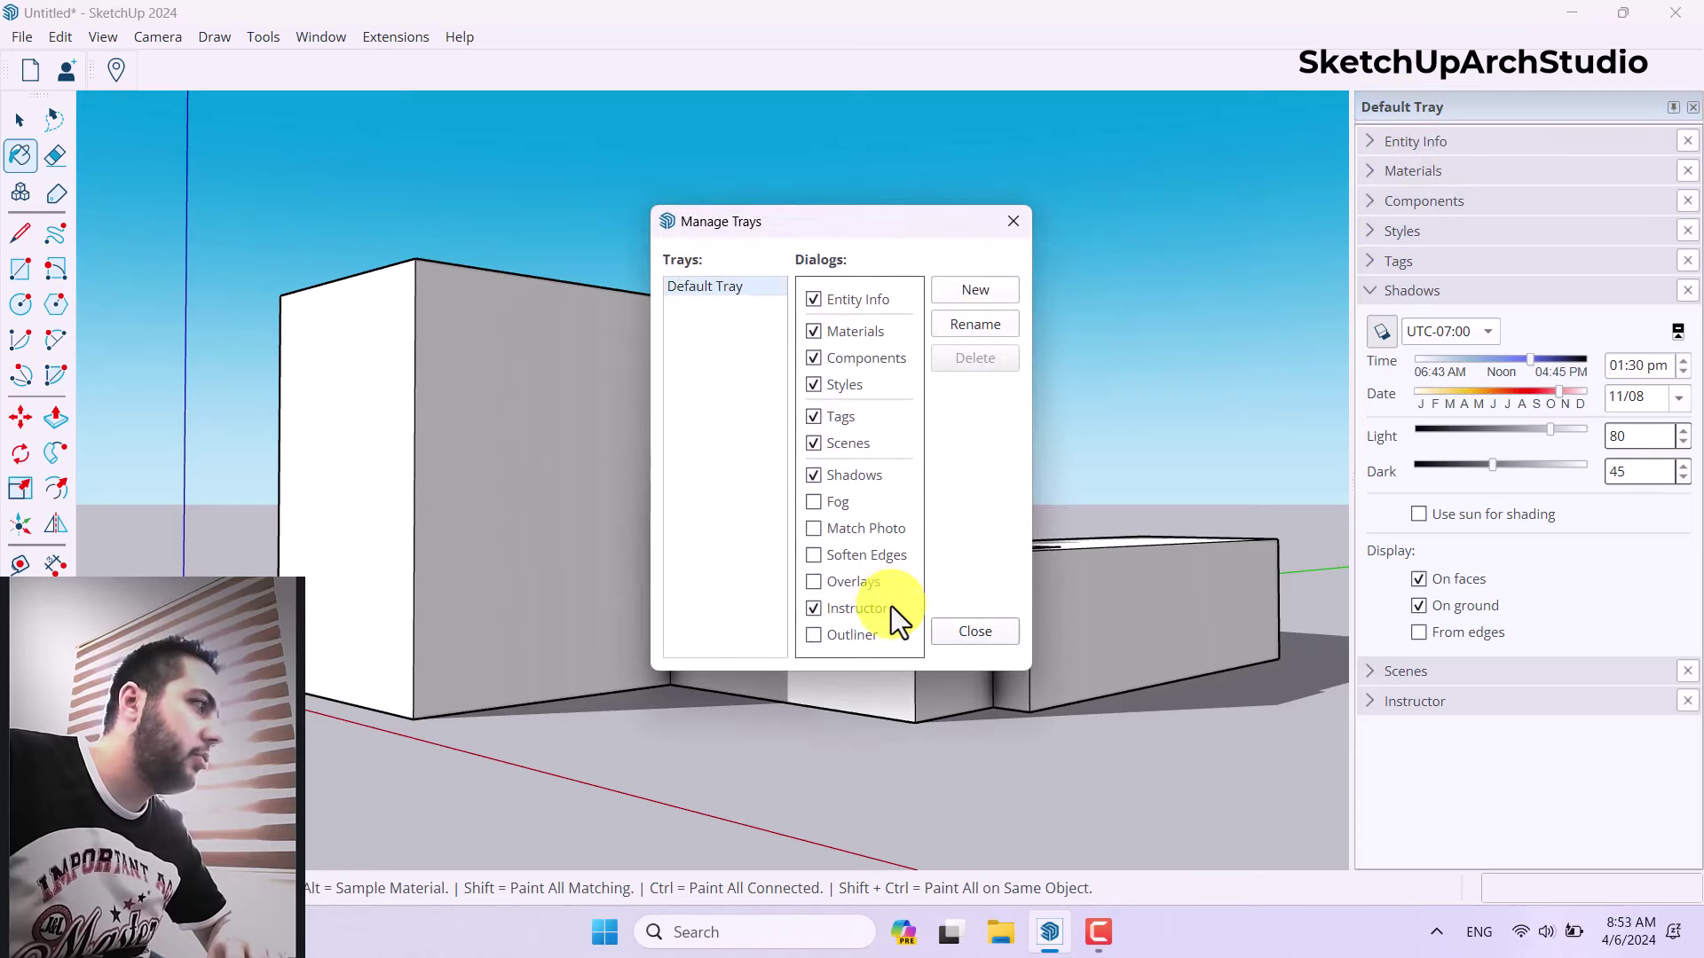
{"action": "left_click", "coordinate": [814, 503]}
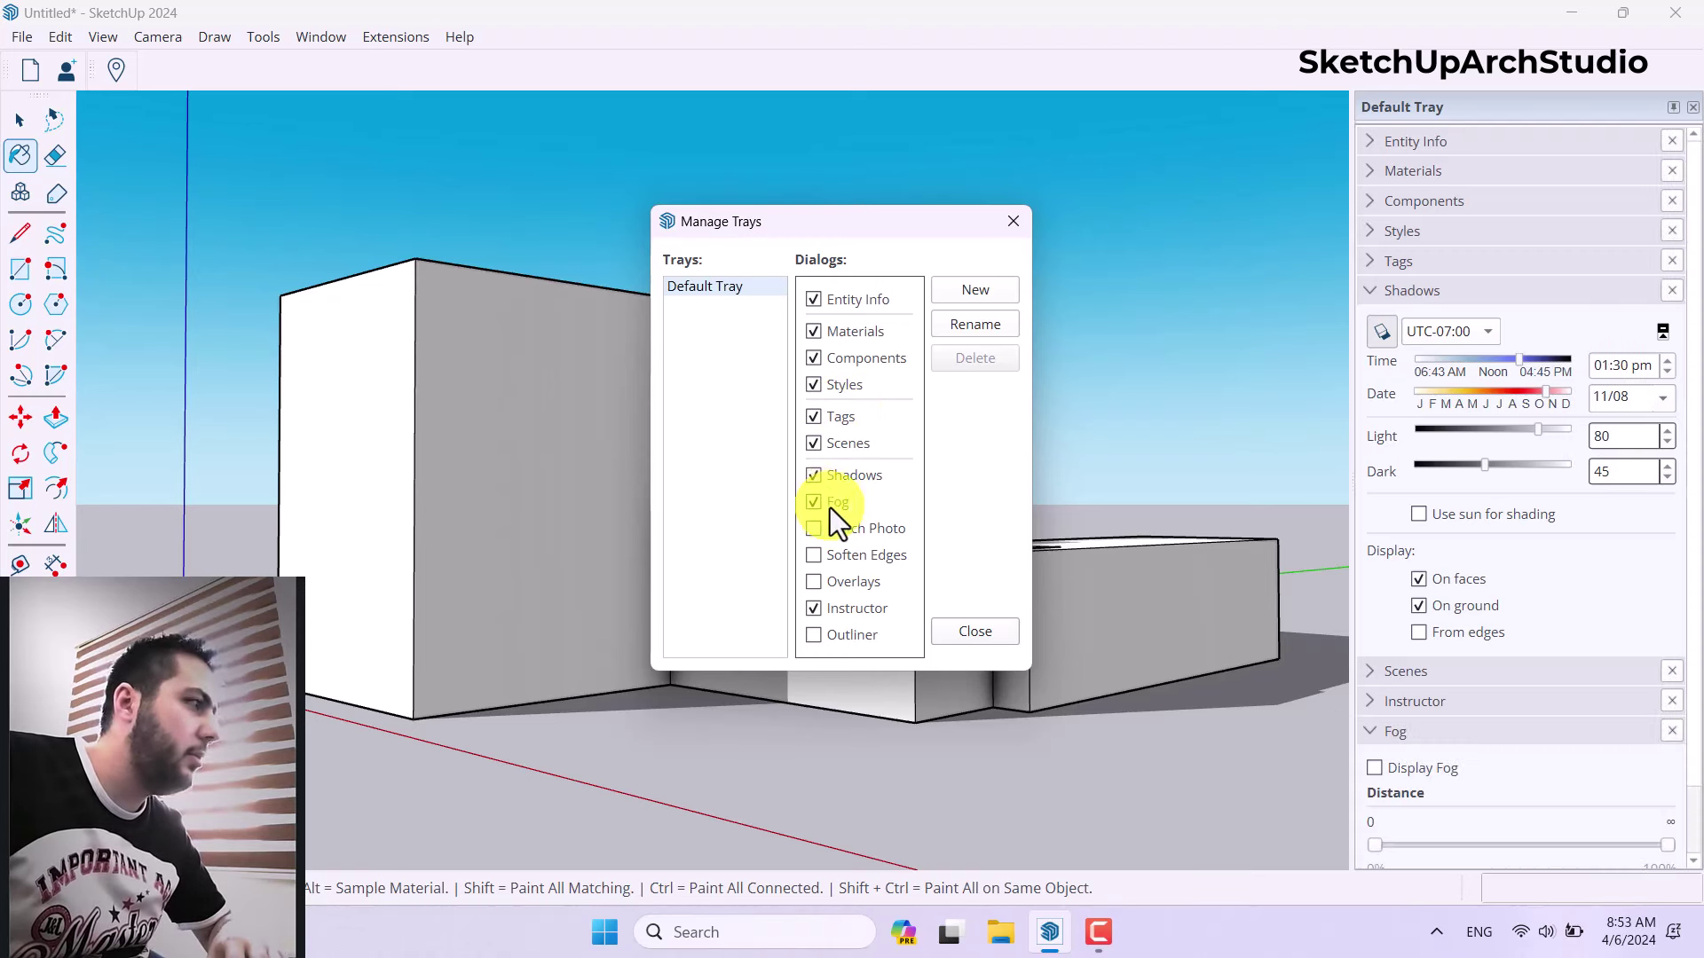
{"action": "left_click", "coordinate": [973, 631]}
- Display fog with a distance range of 29% to 81%, then return to the Select tool
{"action": "left_click", "coordinate": [1376, 767]}
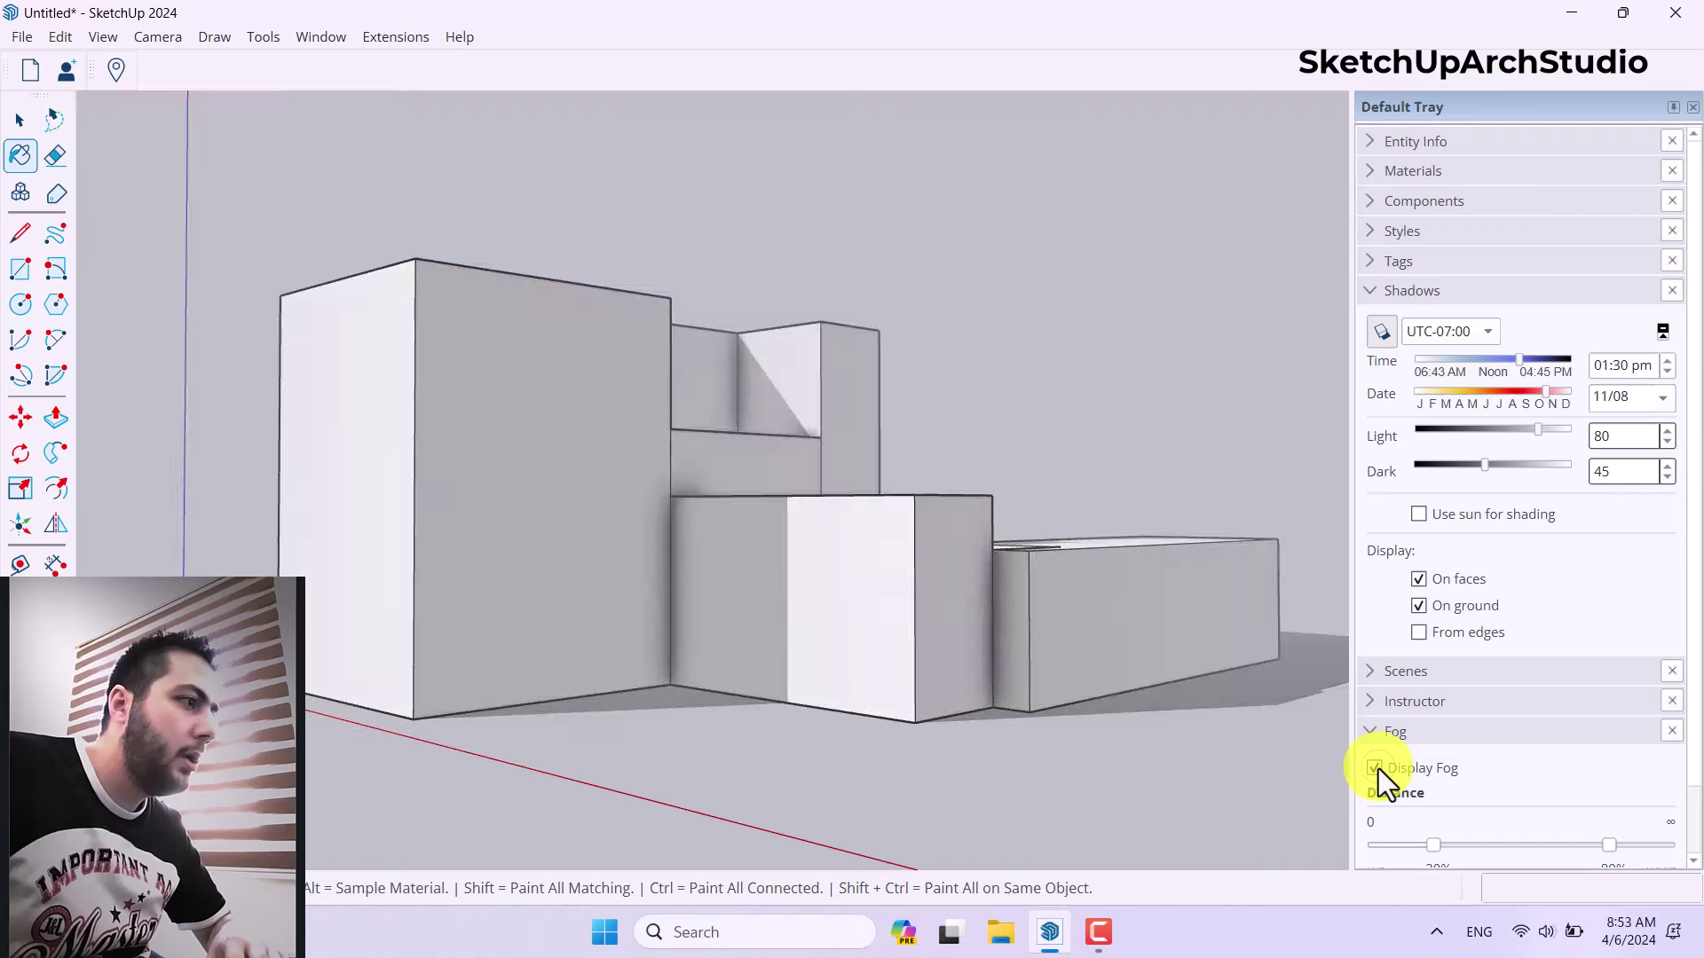
{"action": "scroll", "coordinate": [1536, 754], "scroll_direction": "down", "scroll_amount": 2}
{"action": "mouse_move", "coordinate": [1437, 772]}
{"action": "left_mouse_down"}
{"action": "mouse_move", "coordinate": [1522, 770]}
{"action": "mouse_move", "coordinate": [1461, 770]}
{"action": "left_mouse_up"}
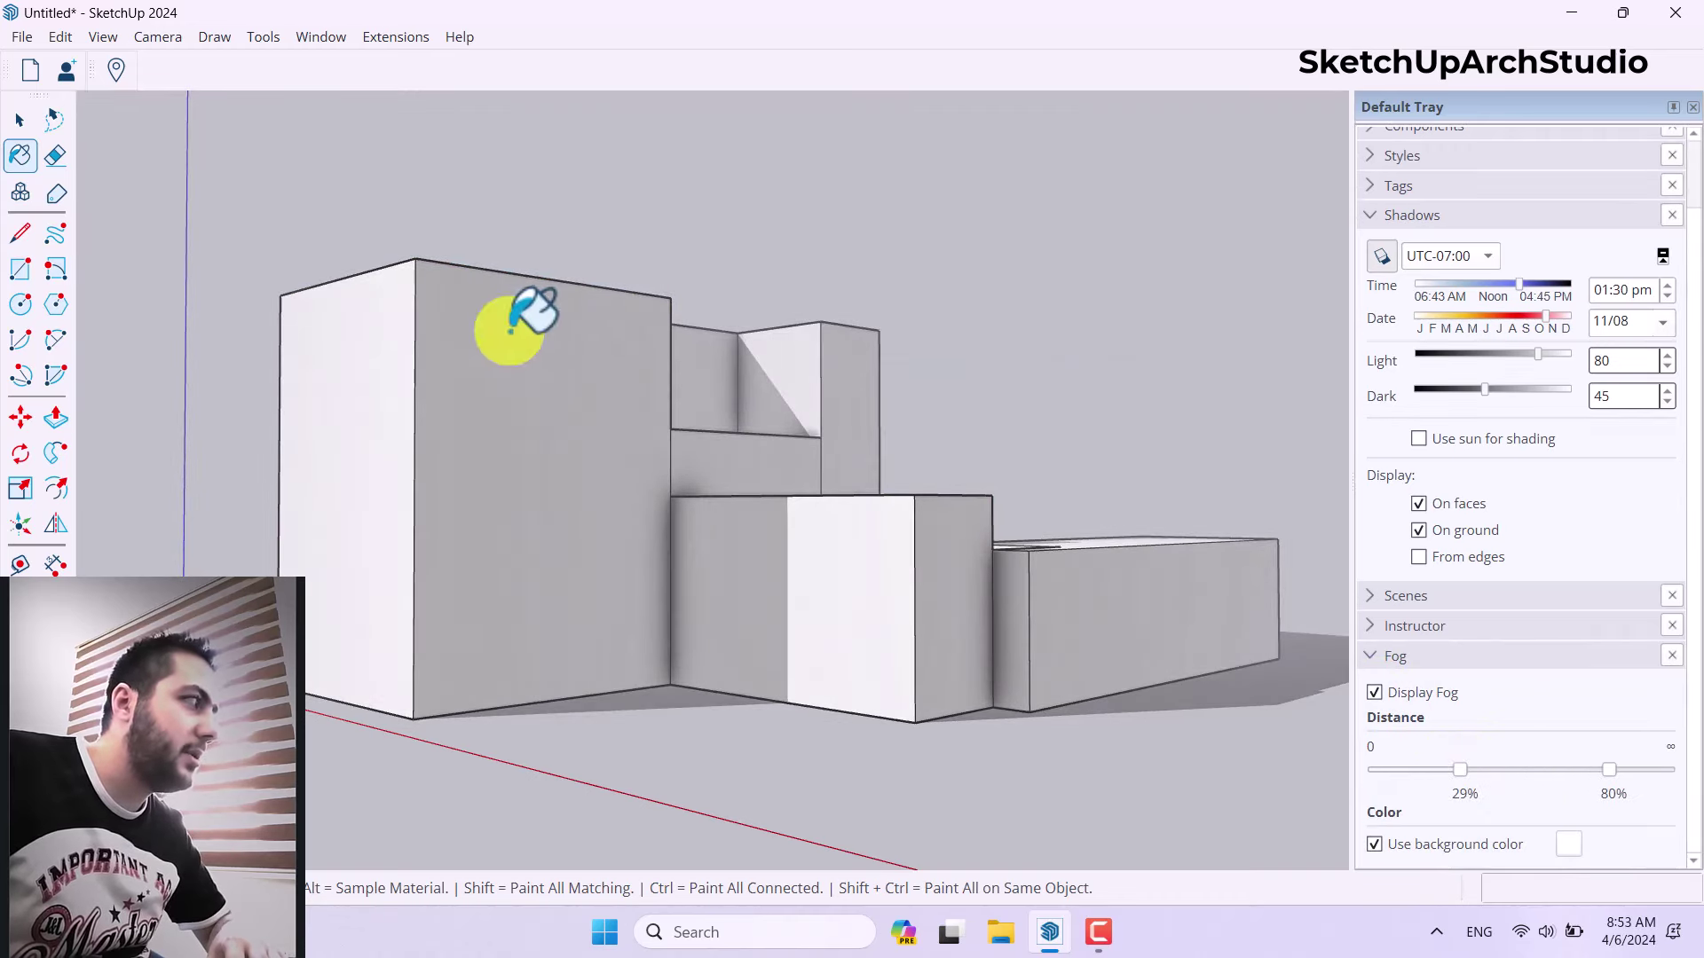
{"action": "mouse_move", "coordinate": [1584, 774]}
{"action": "left_mouse_down"}
{"action": "mouse_move", "coordinate": [1567, 771]}
{"action": "mouse_move", "coordinate": [1613, 770]}
{"action": "left_mouse_up"}
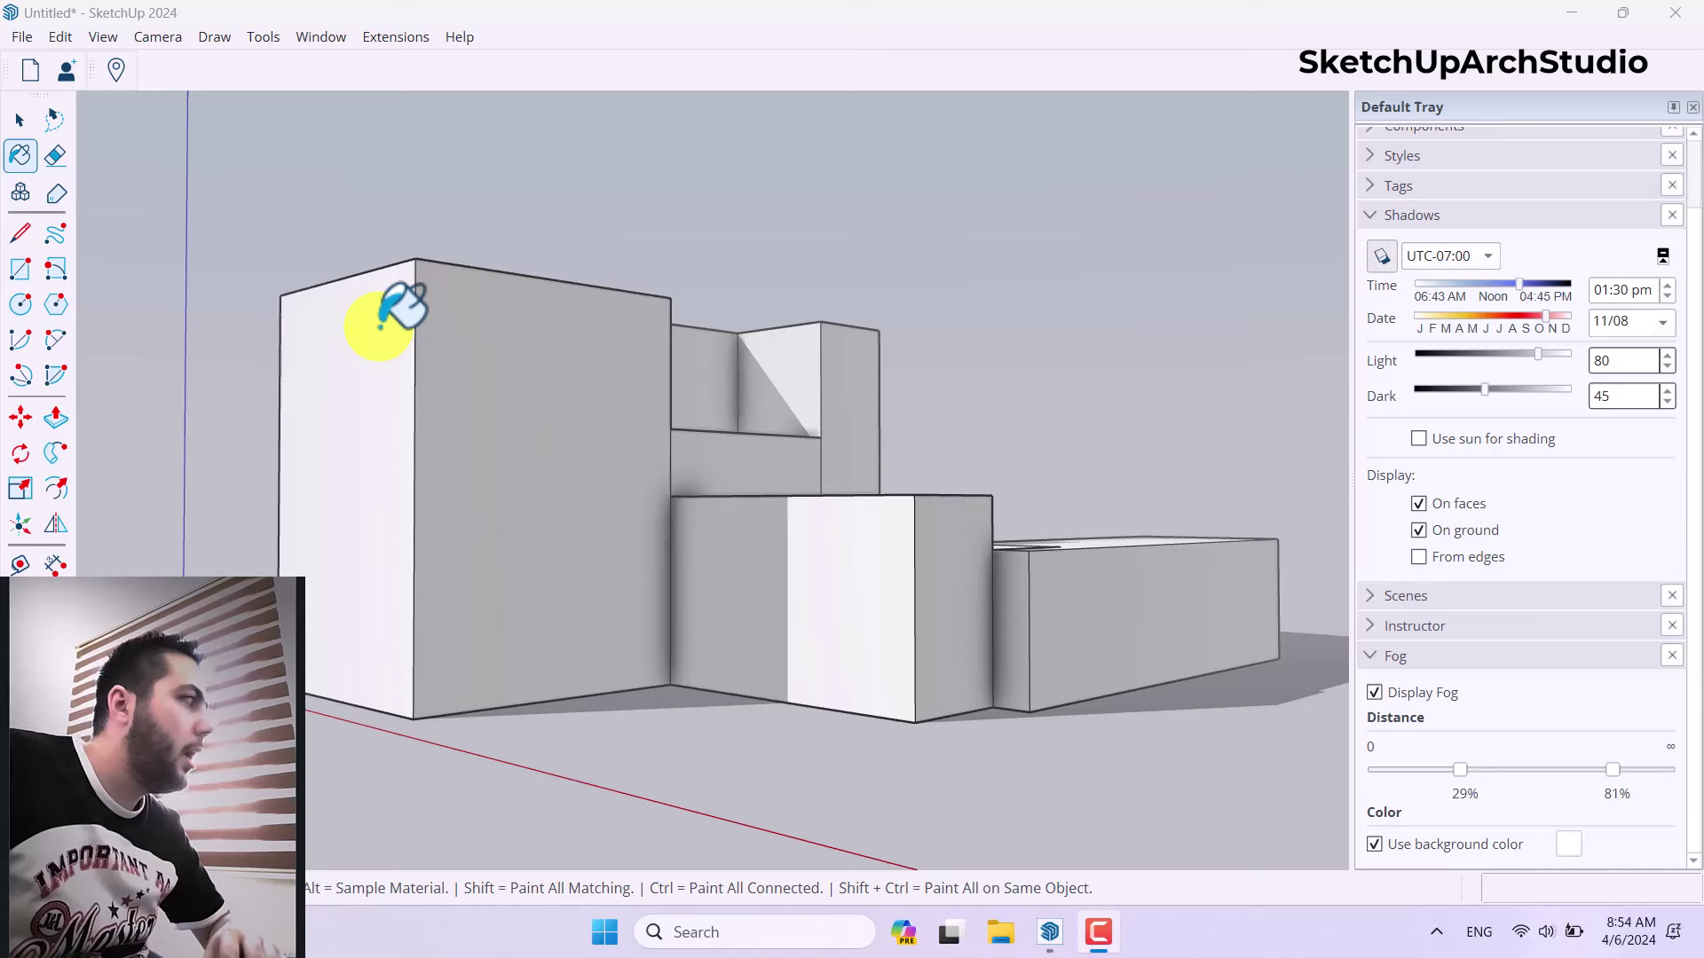
{"action": "left_click", "coordinate": [19, 120]}
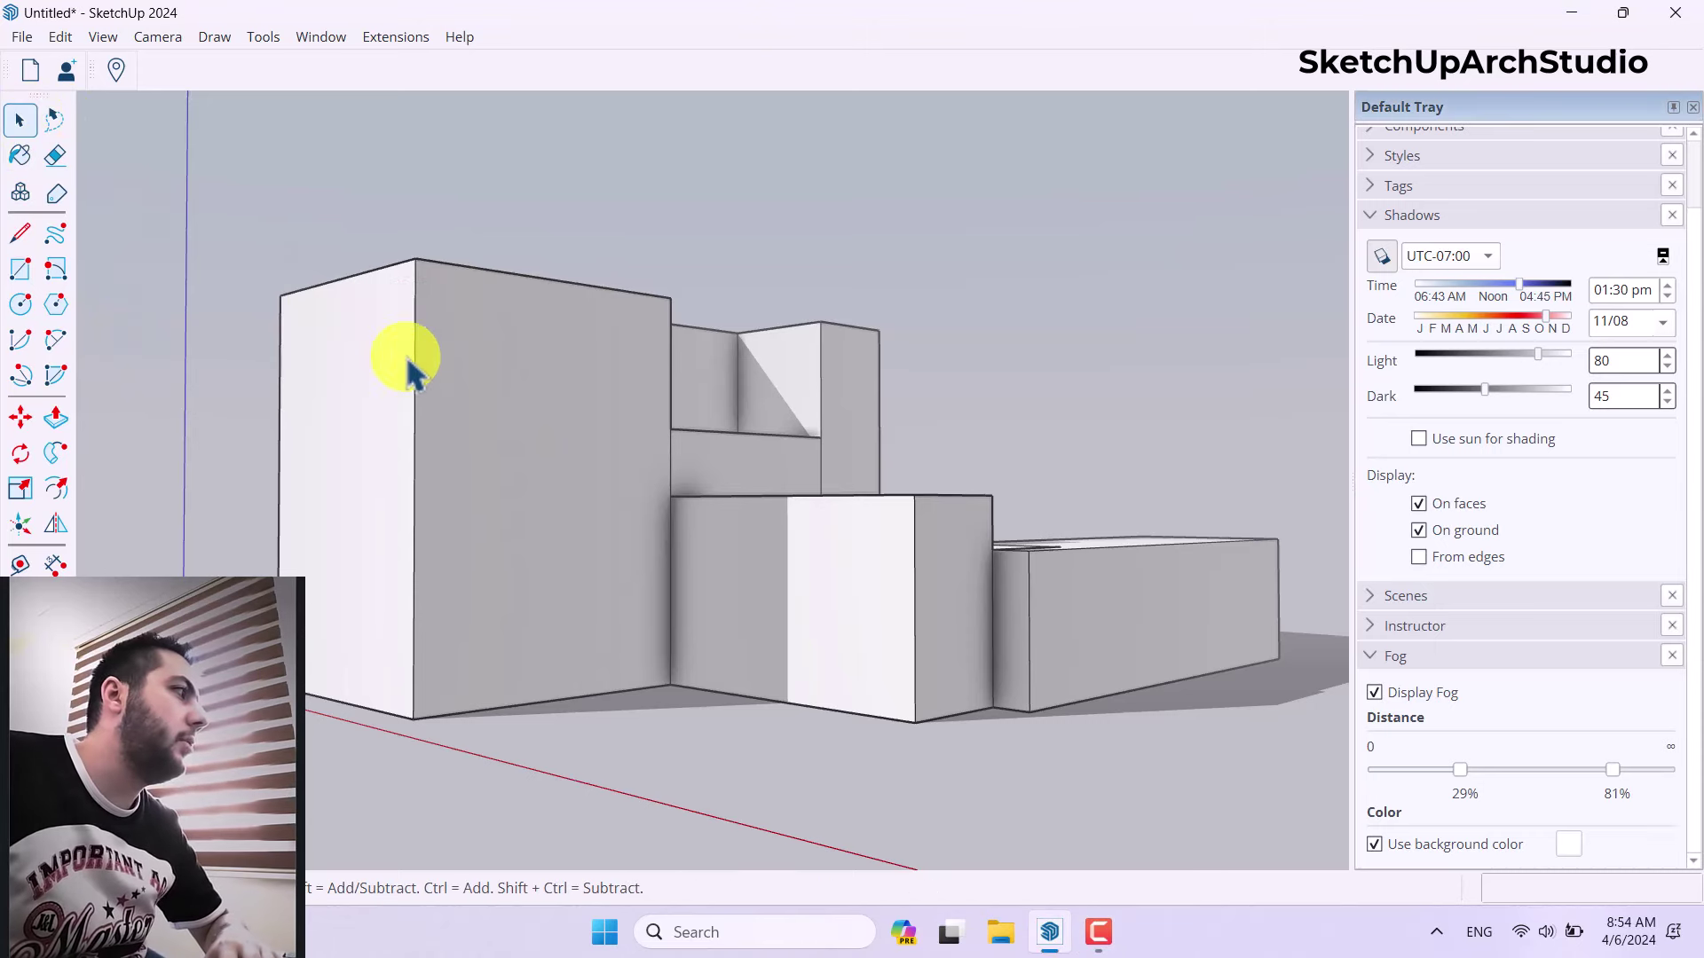